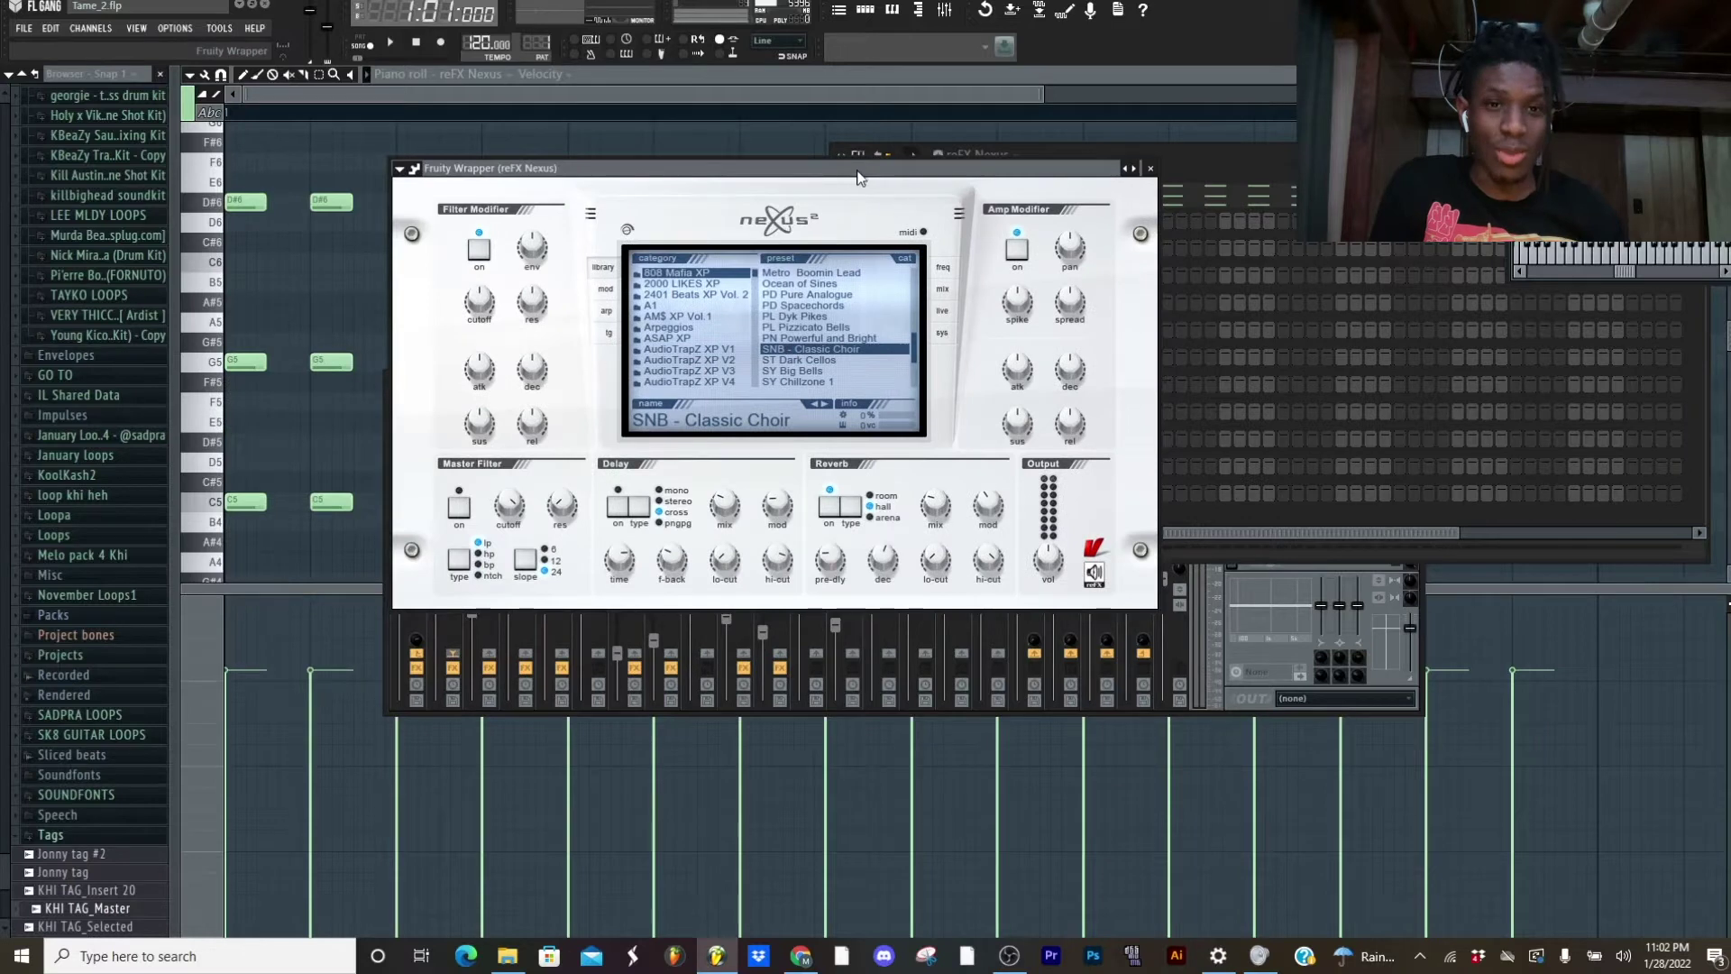
Examine the reFX Nexus chord pattern in the piano roll and play it, along with the reFX Nexus #2 pattern
{"action": "left_click", "coordinate": [1149, 167]}
{"action": "left_click", "coordinate": [667, 154]}
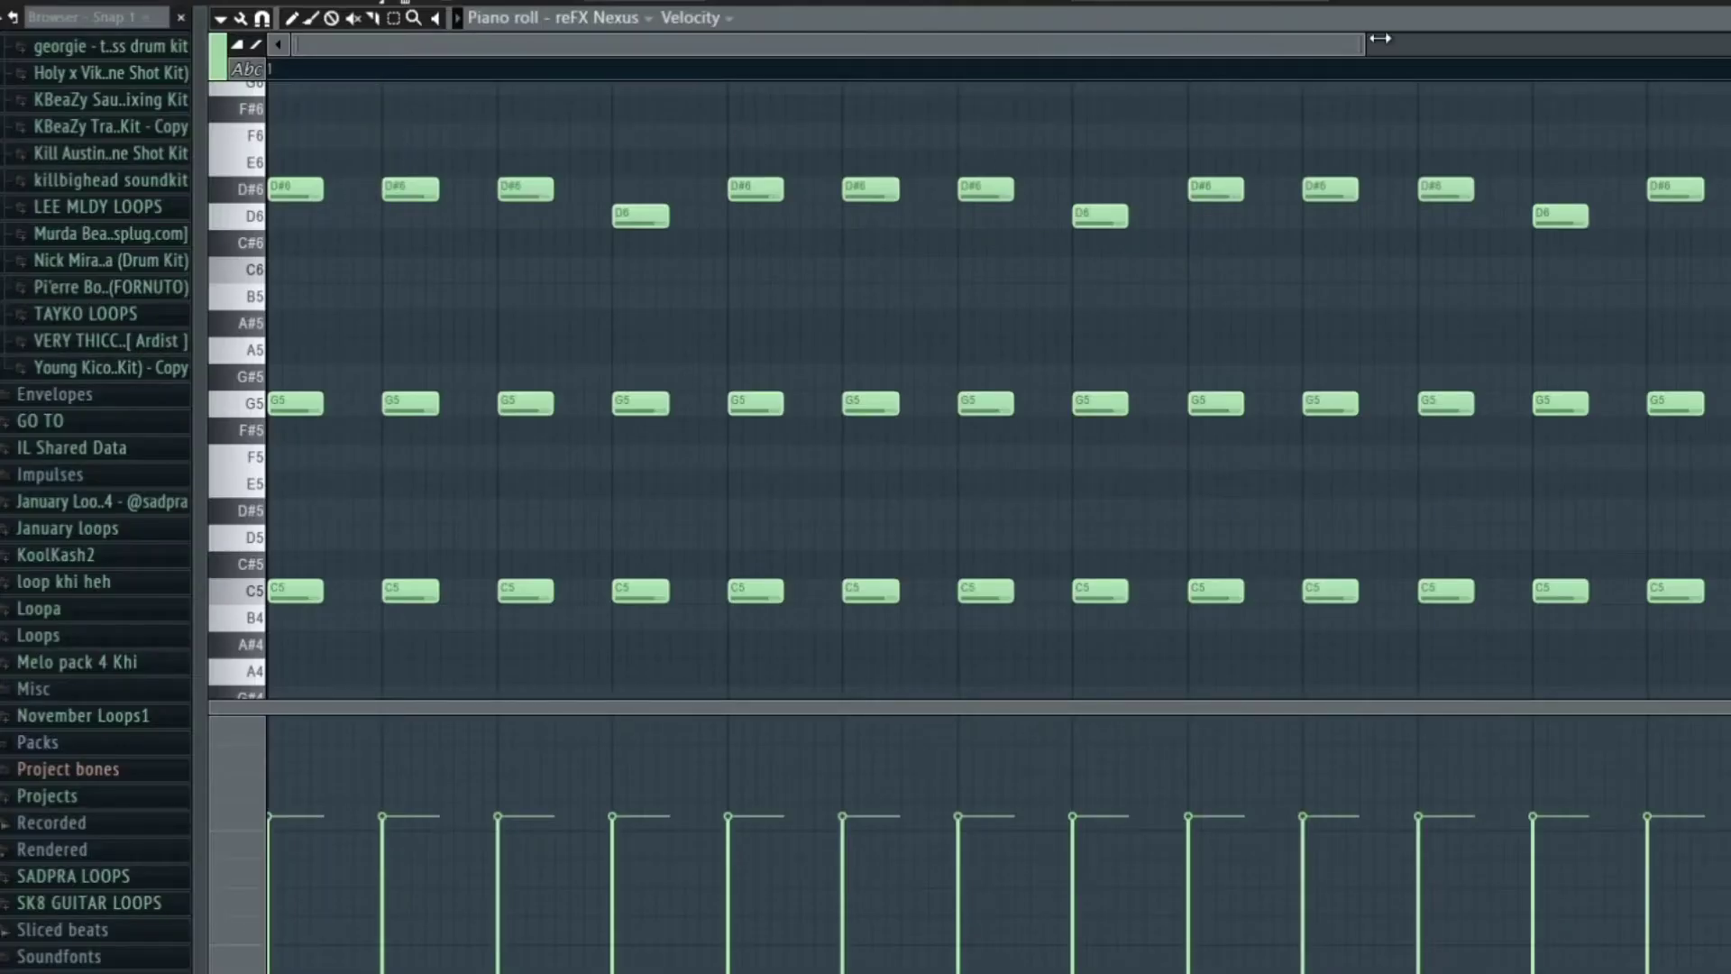
{"action": "left_click_drag", "start_coordinate": [1380, 38], "coordinate": [1553, 39]}
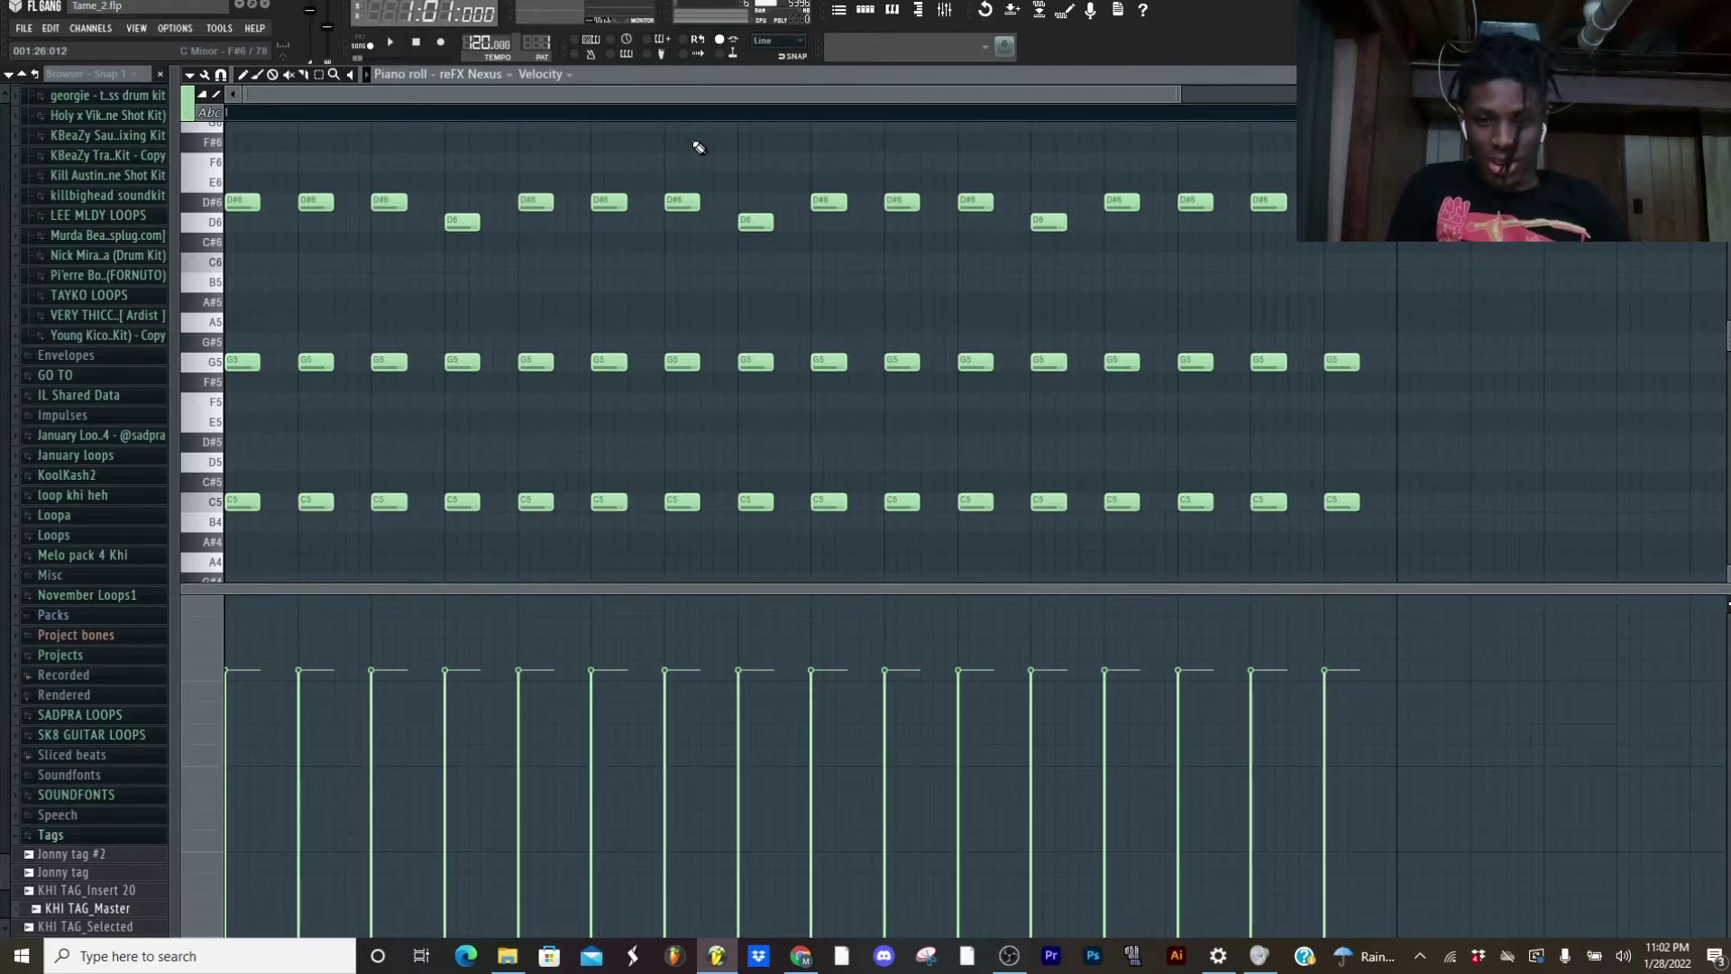
{"action": "left_click", "coordinate": [389, 42]}
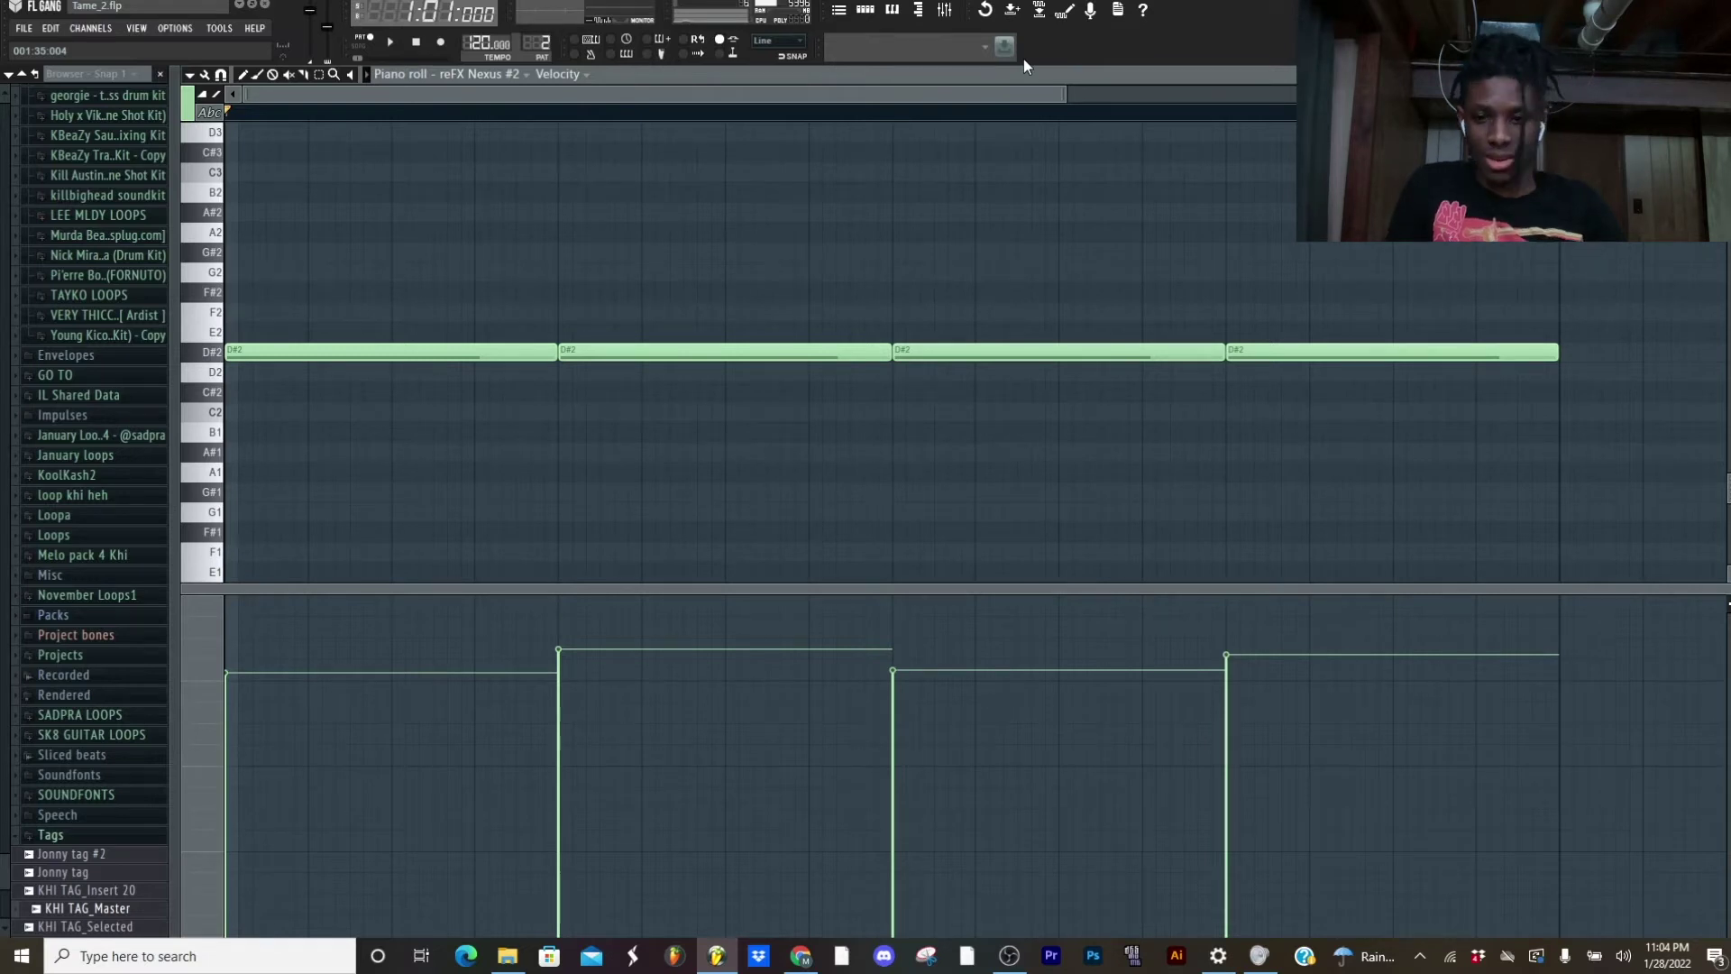
{"action": "key", "text": "space"}
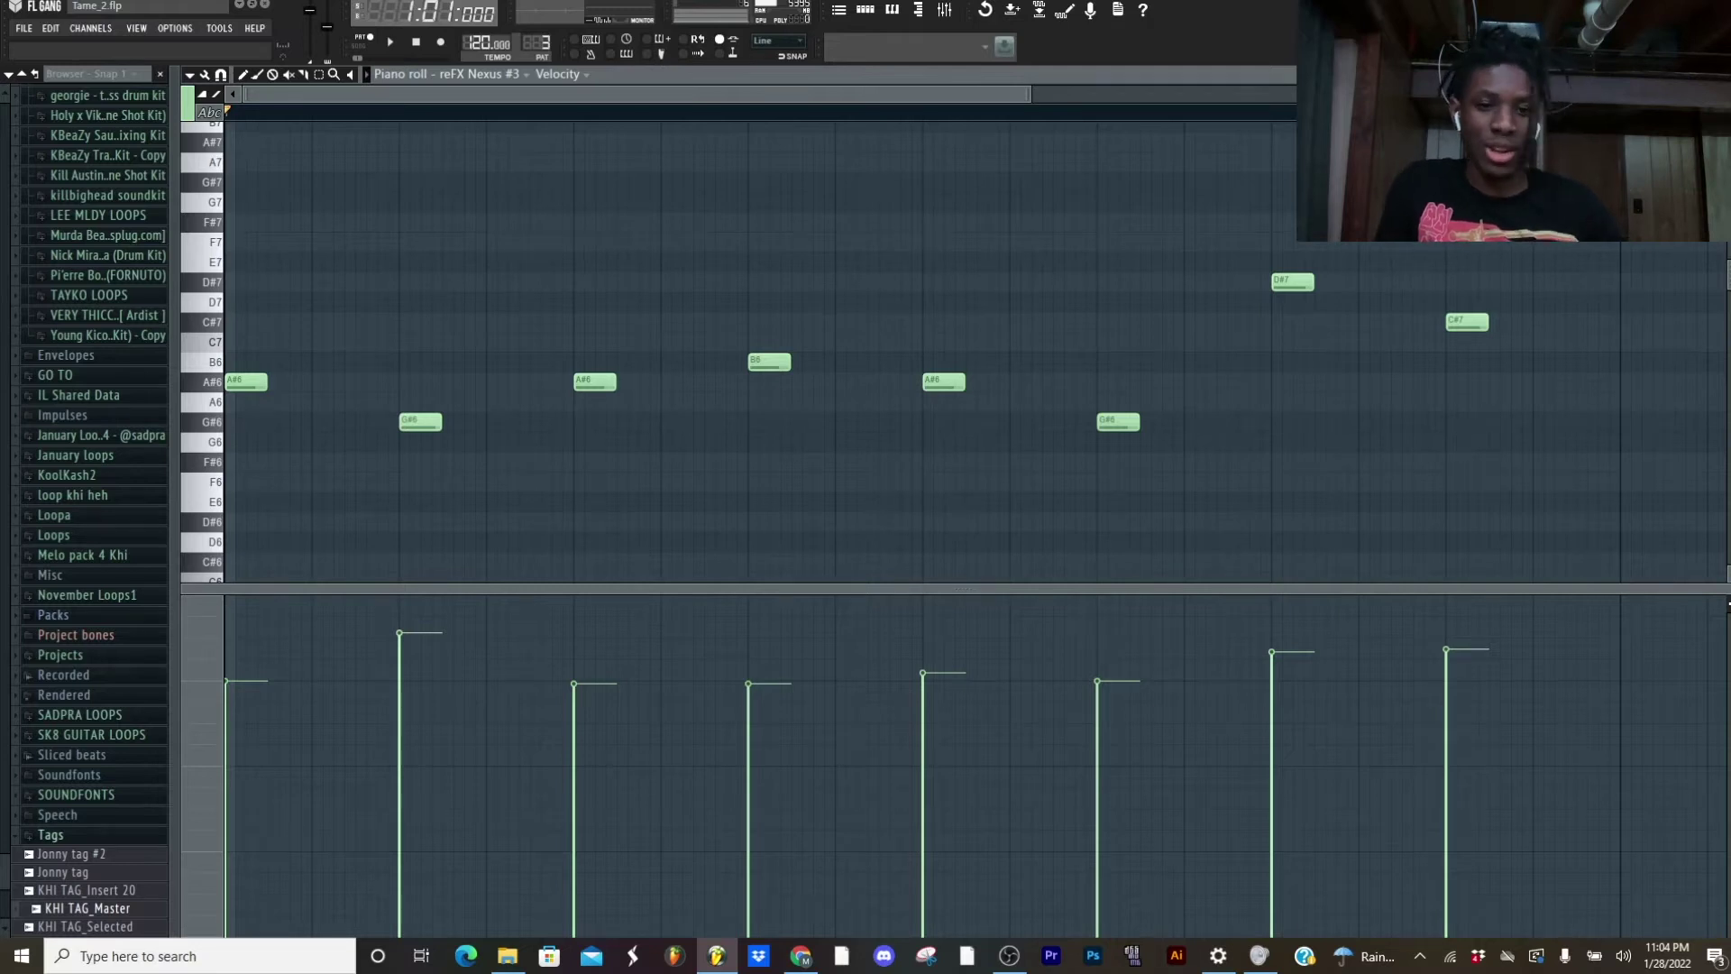
Check the preset loaded in the reFX Nexus #3 channel
{"action": "left_click", "coordinate": [890, 14]}
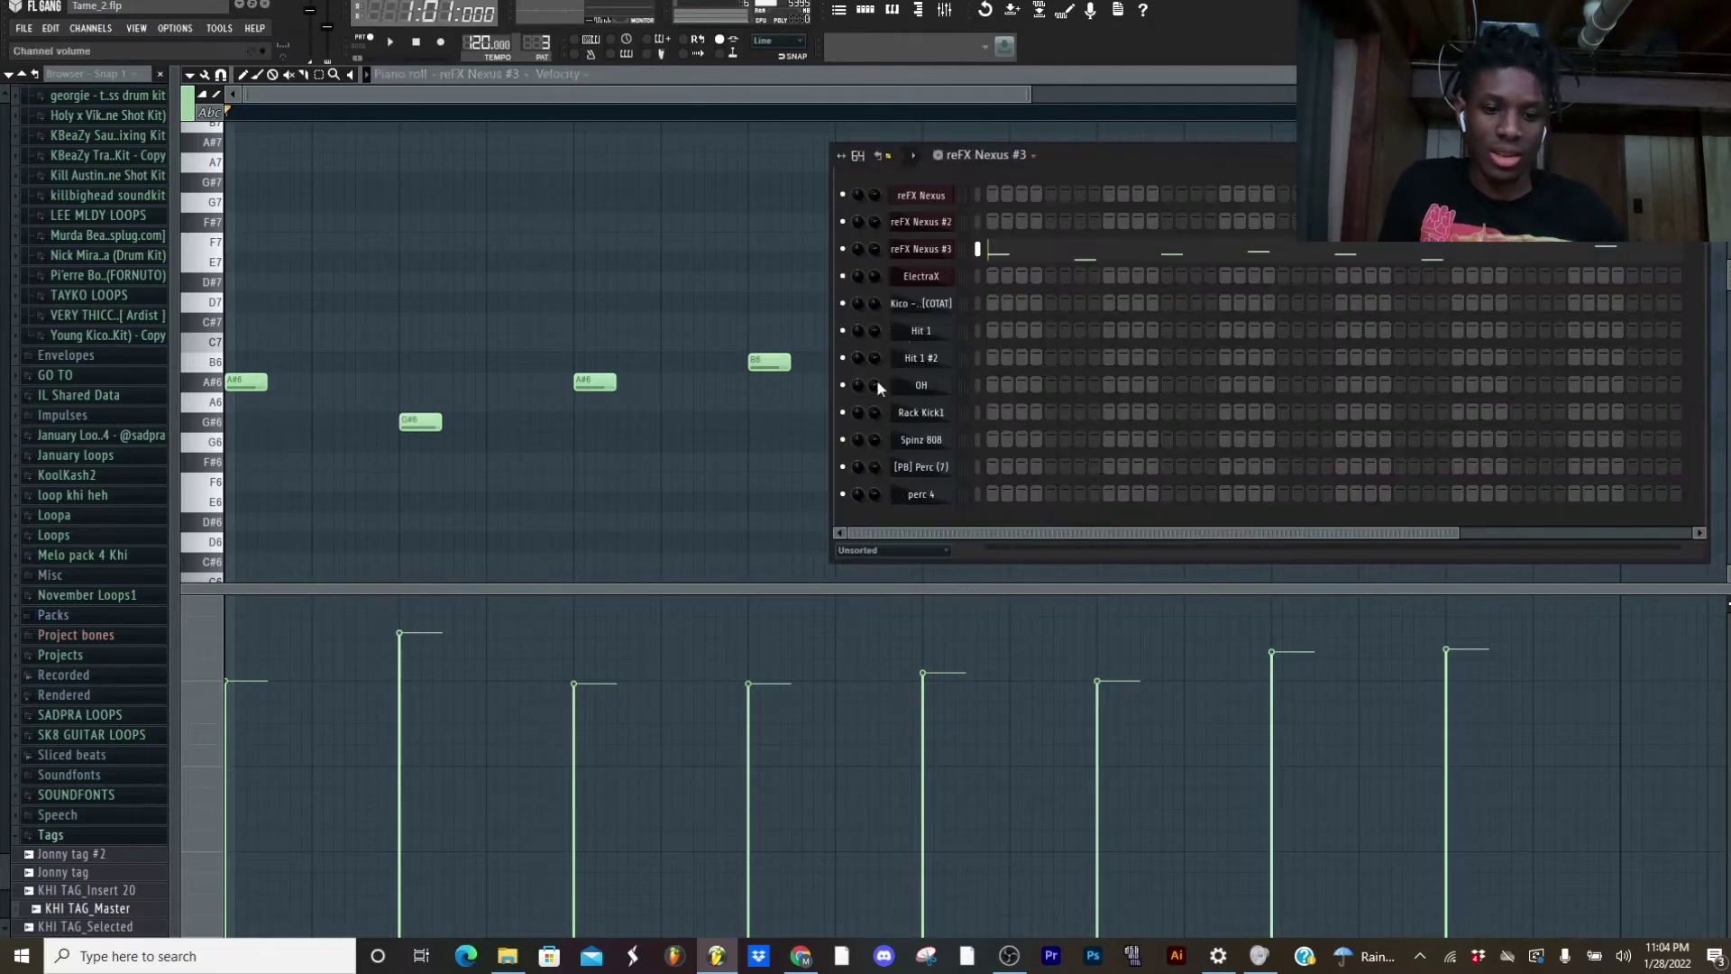
{"action": "left_click", "coordinate": [937, 261]}
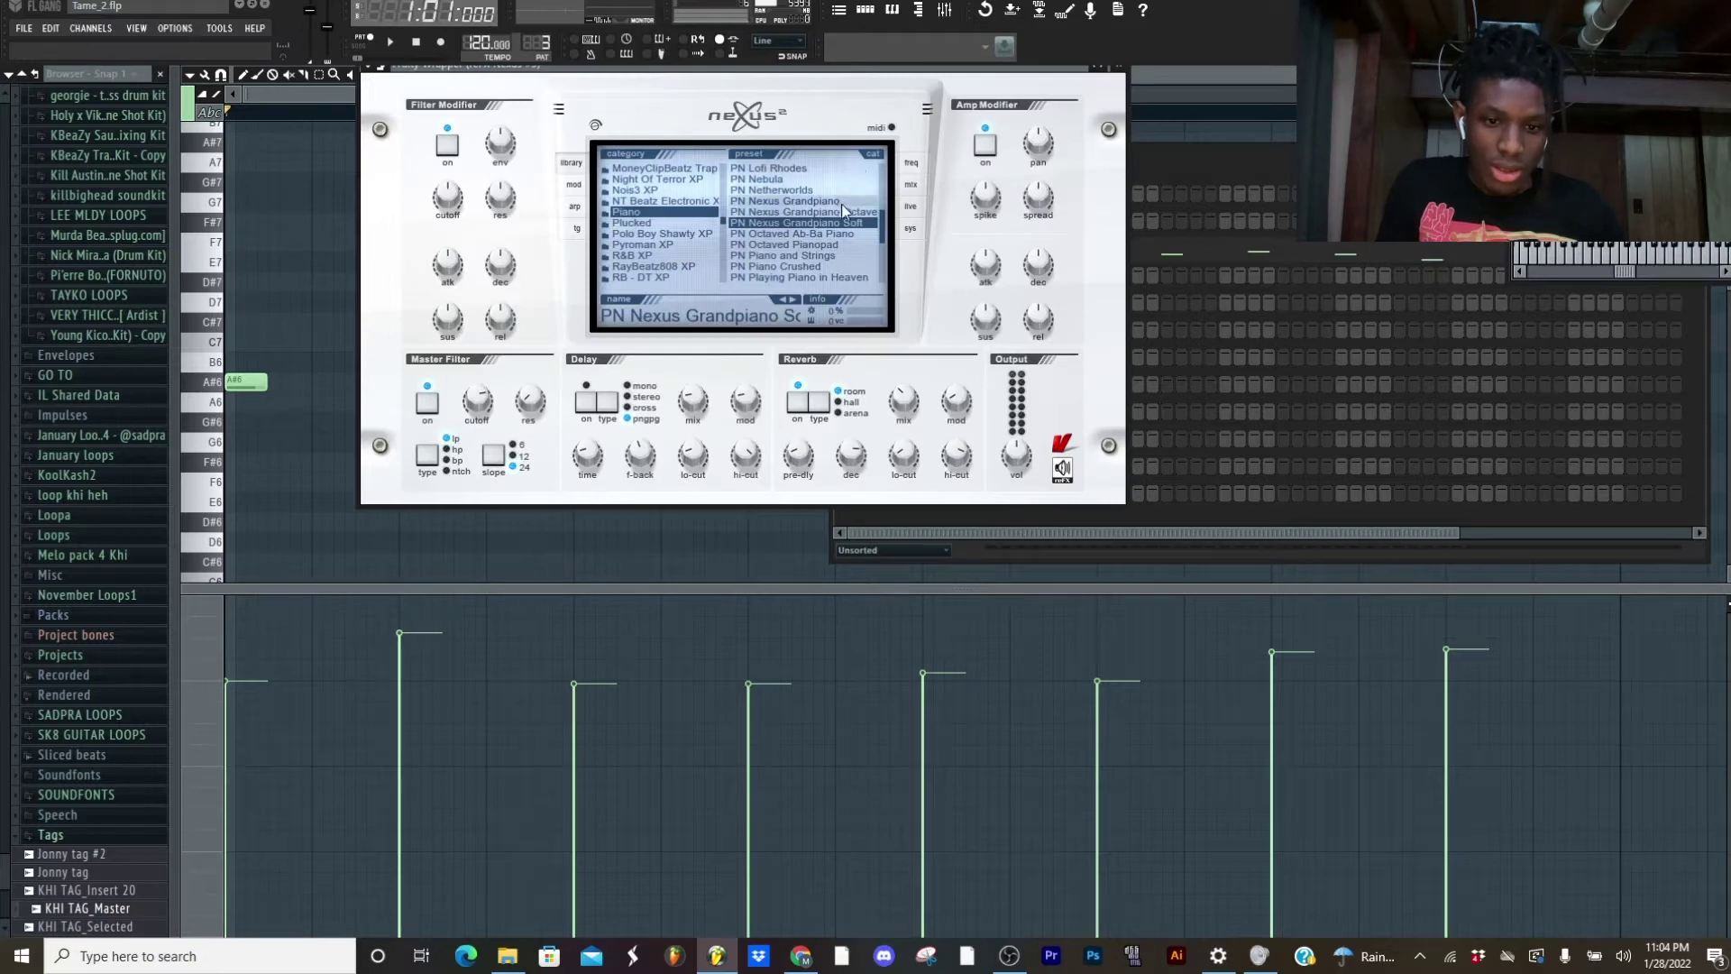
{"action": "left_click", "coordinate": [1118, 67]}
Inspect the Fruity Reeverb 2 settings on the reFX Nexus #3 mixer track
{"action": "key", "text": "F6"}
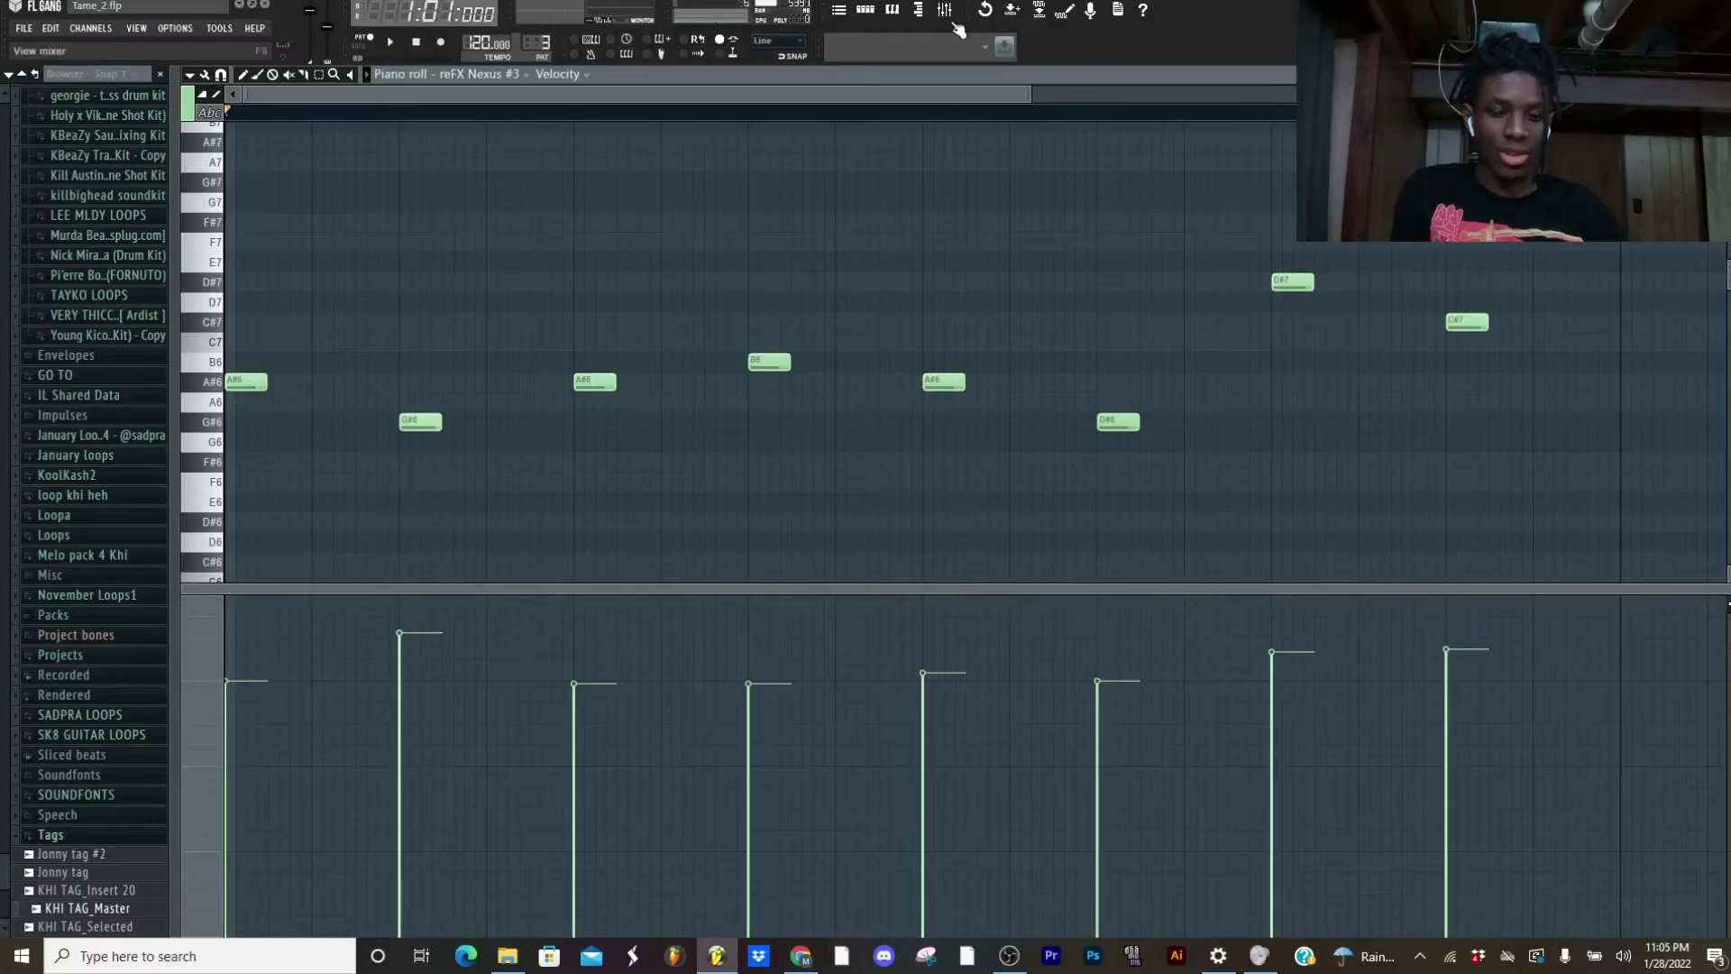
{"action": "left_click", "coordinate": [956, 28]}
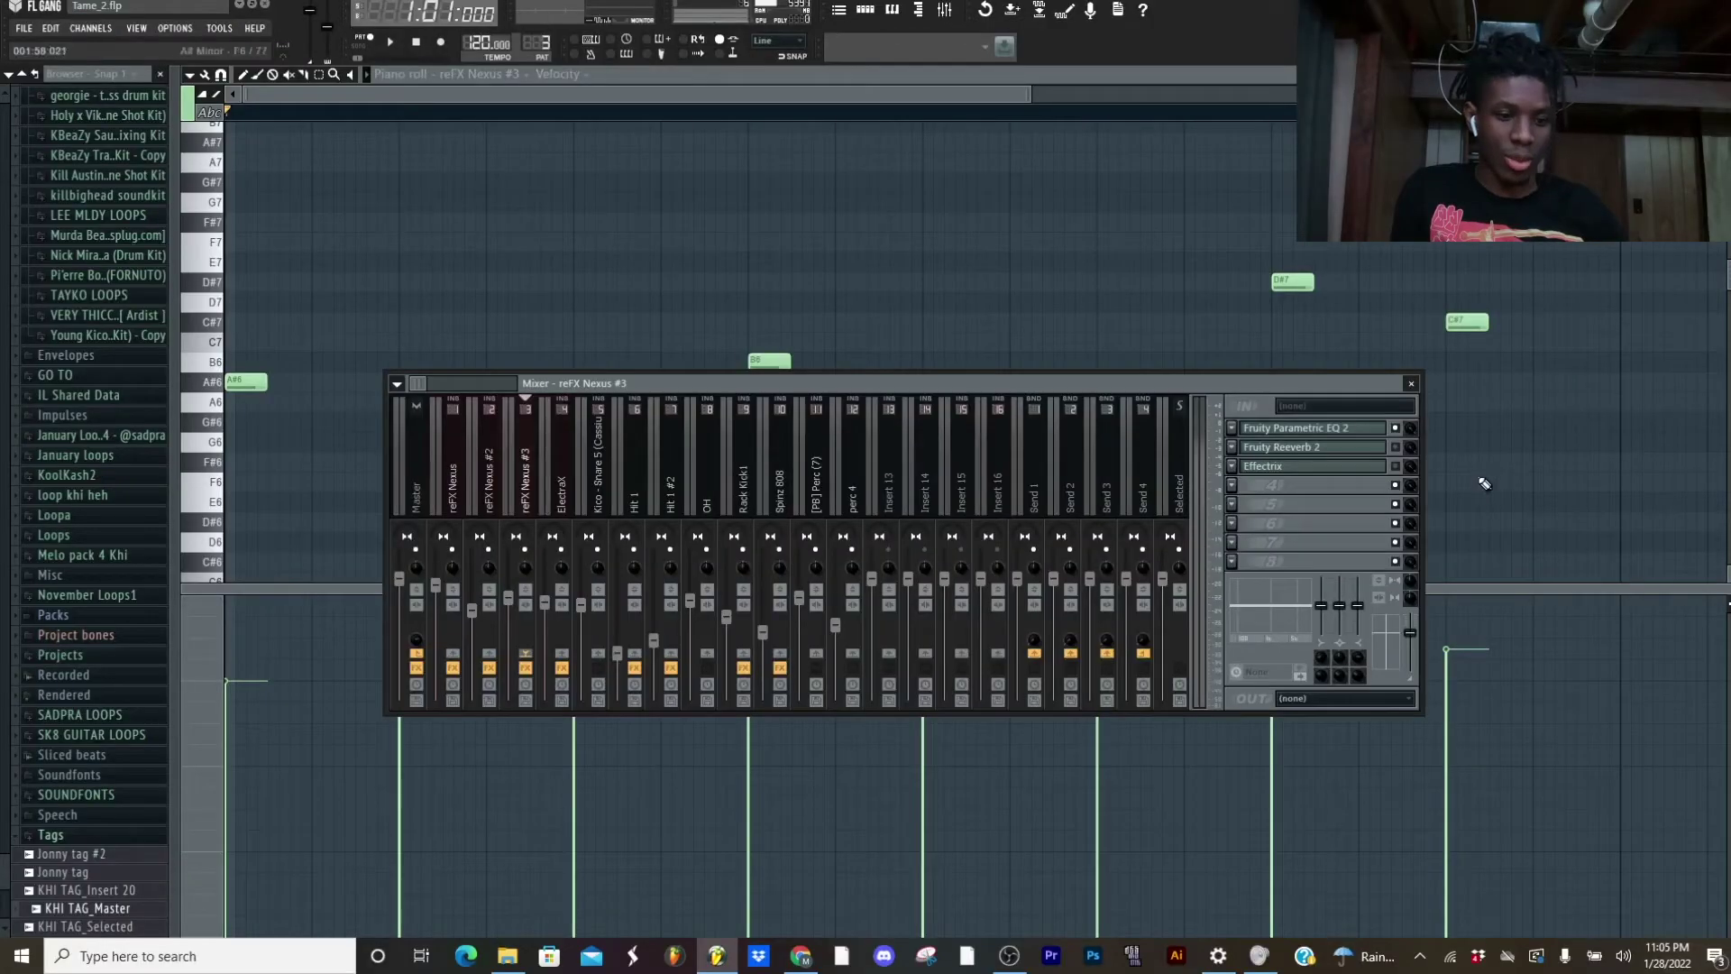
{"action": "left_click", "coordinate": [1326, 447]}
{"action": "left_click", "coordinate": [650, 239]}
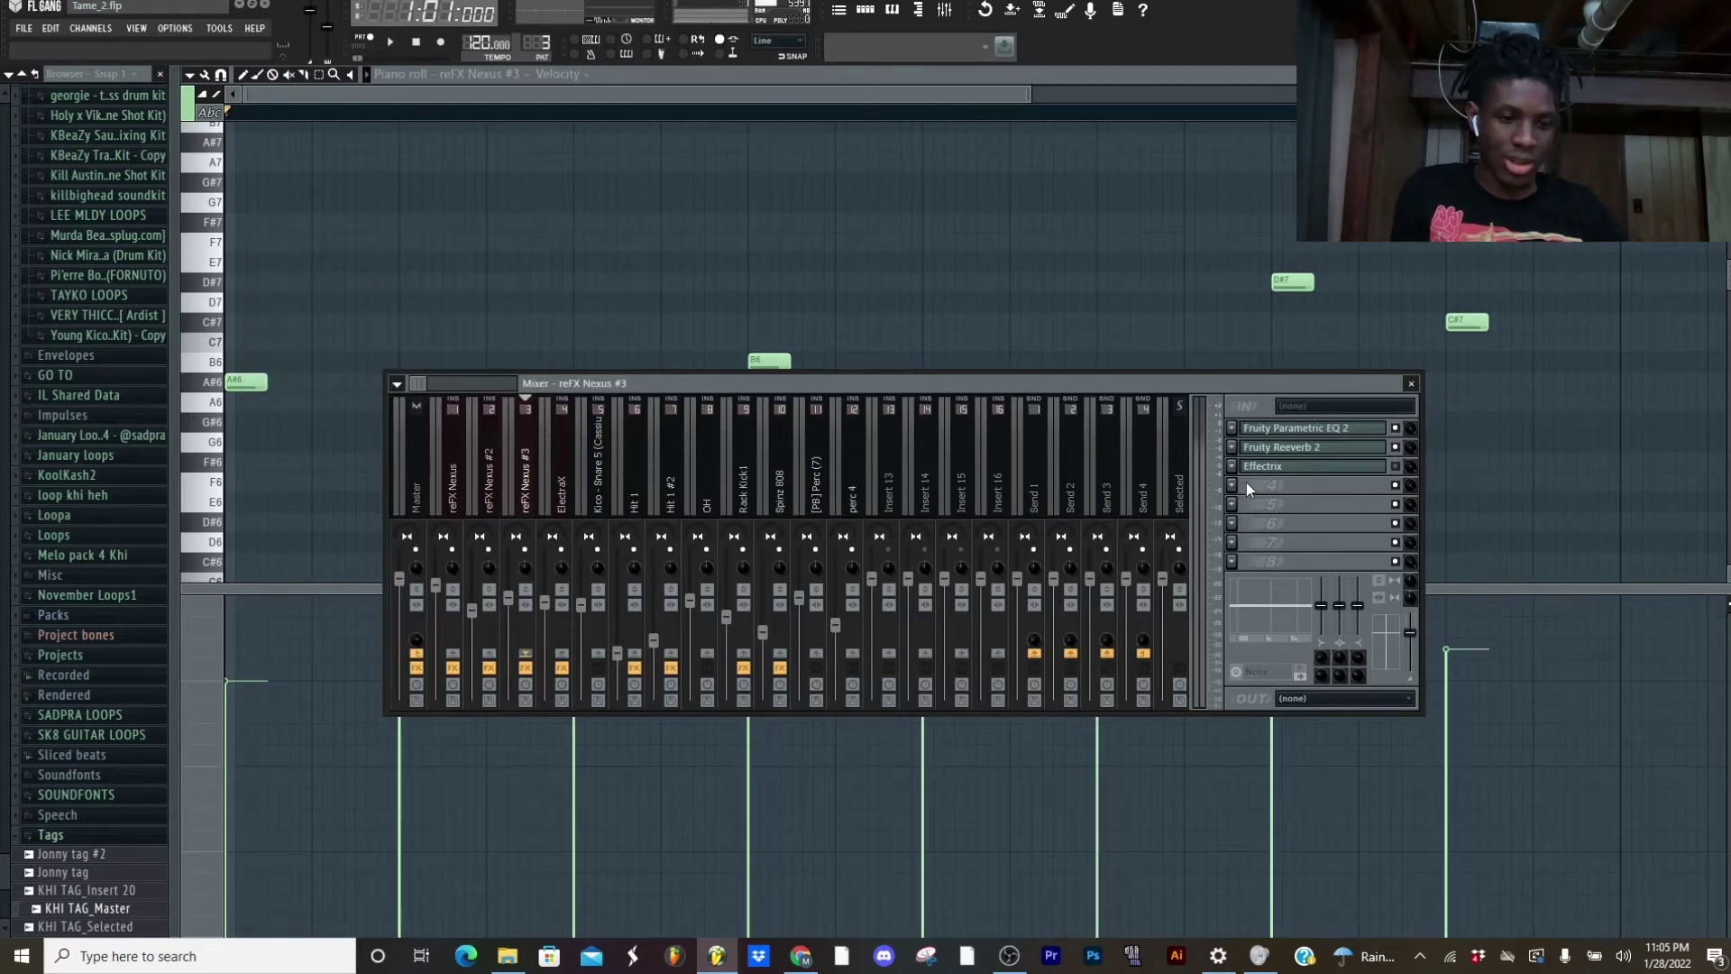
Examine the Vinyl settings in Effectrix on the reFX Nexus #3 mixer track and play the melody
{"action": "left_click", "coordinate": [1280, 466]}
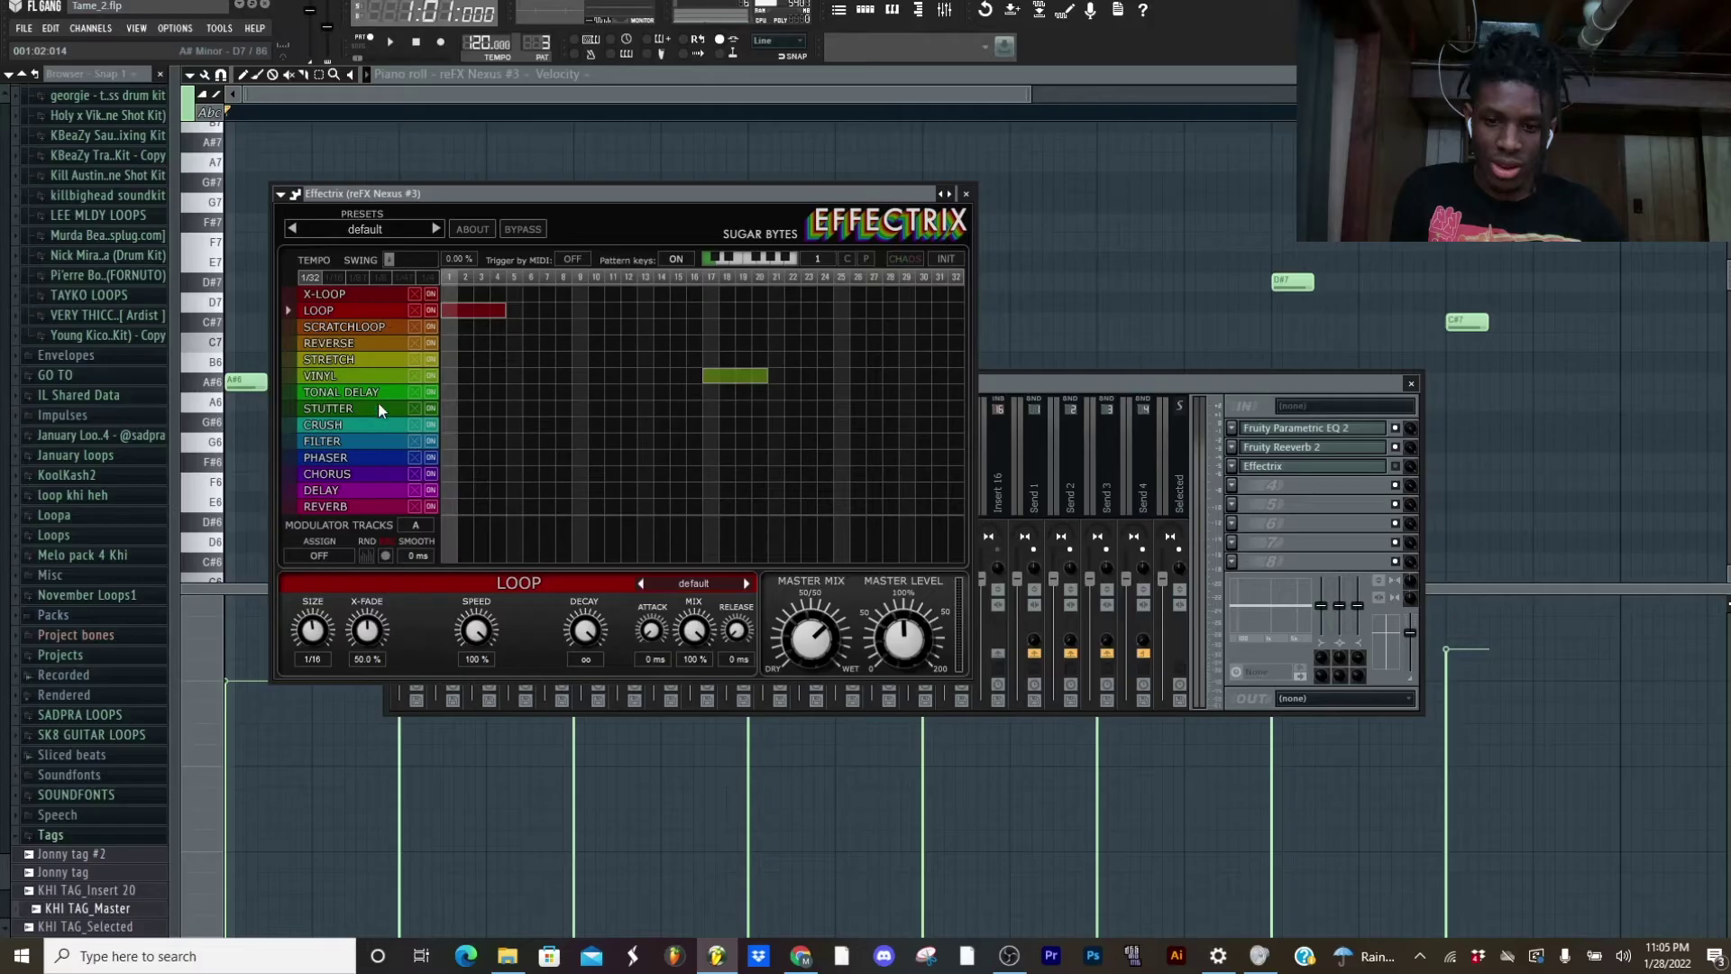
{"action": "left_click", "coordinate": [563, 687]}
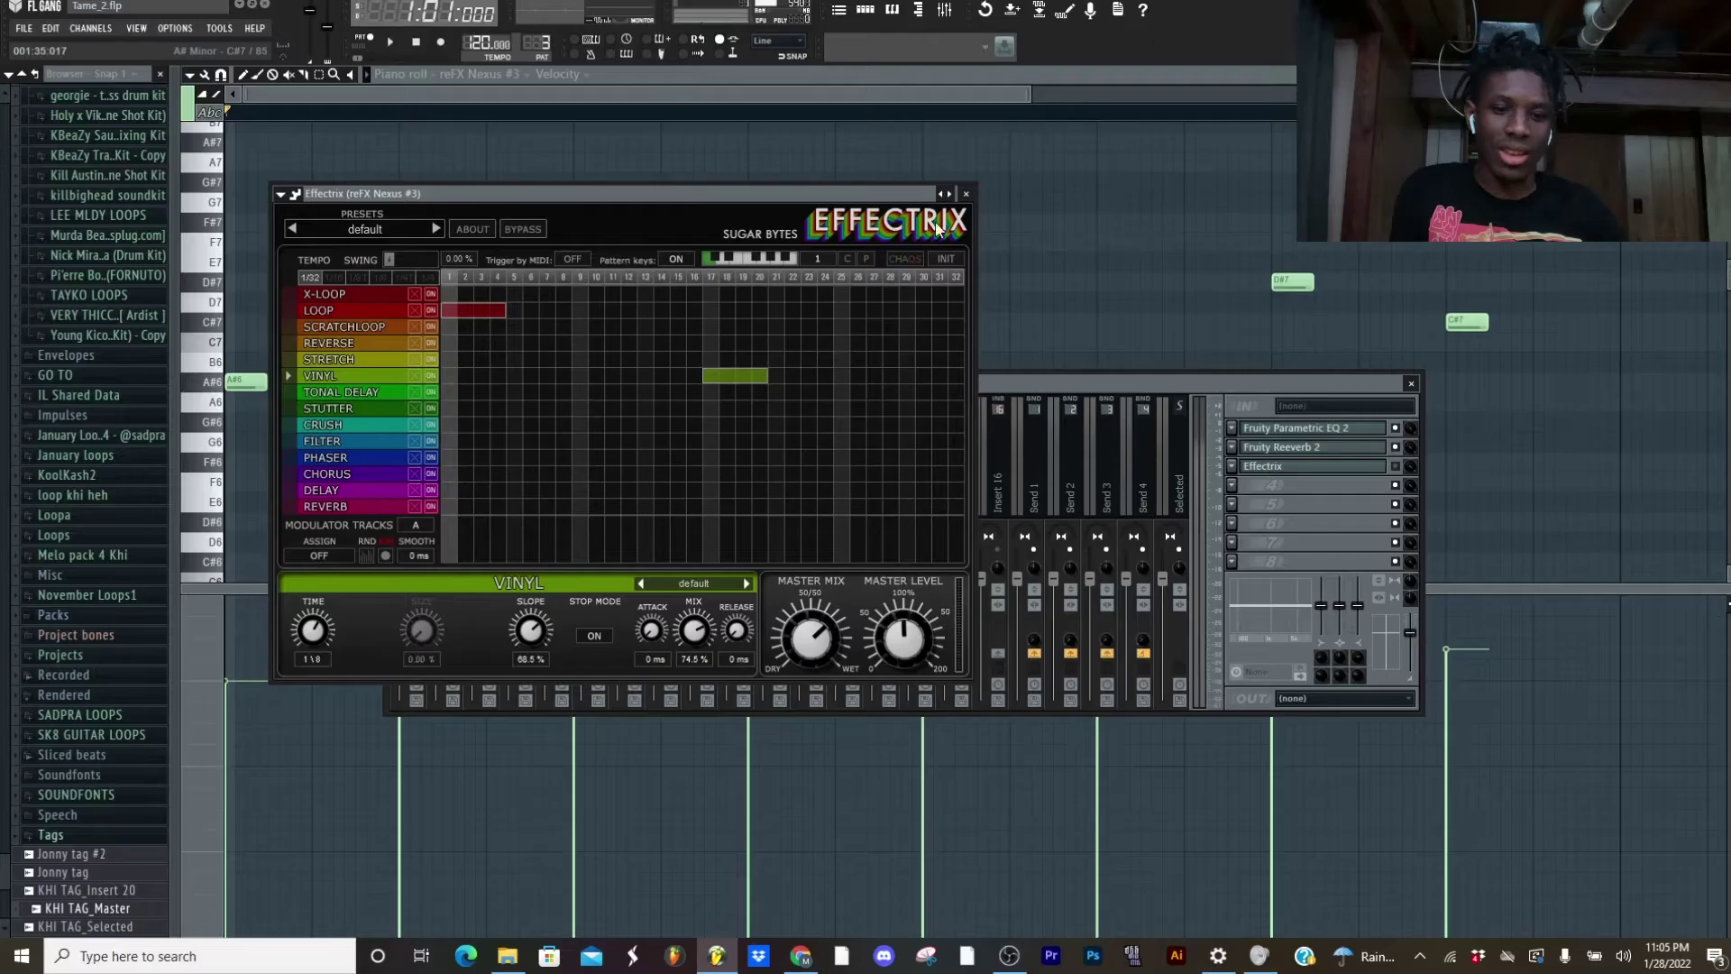
{"action": "left_click", "coordinate": [966, 194]}
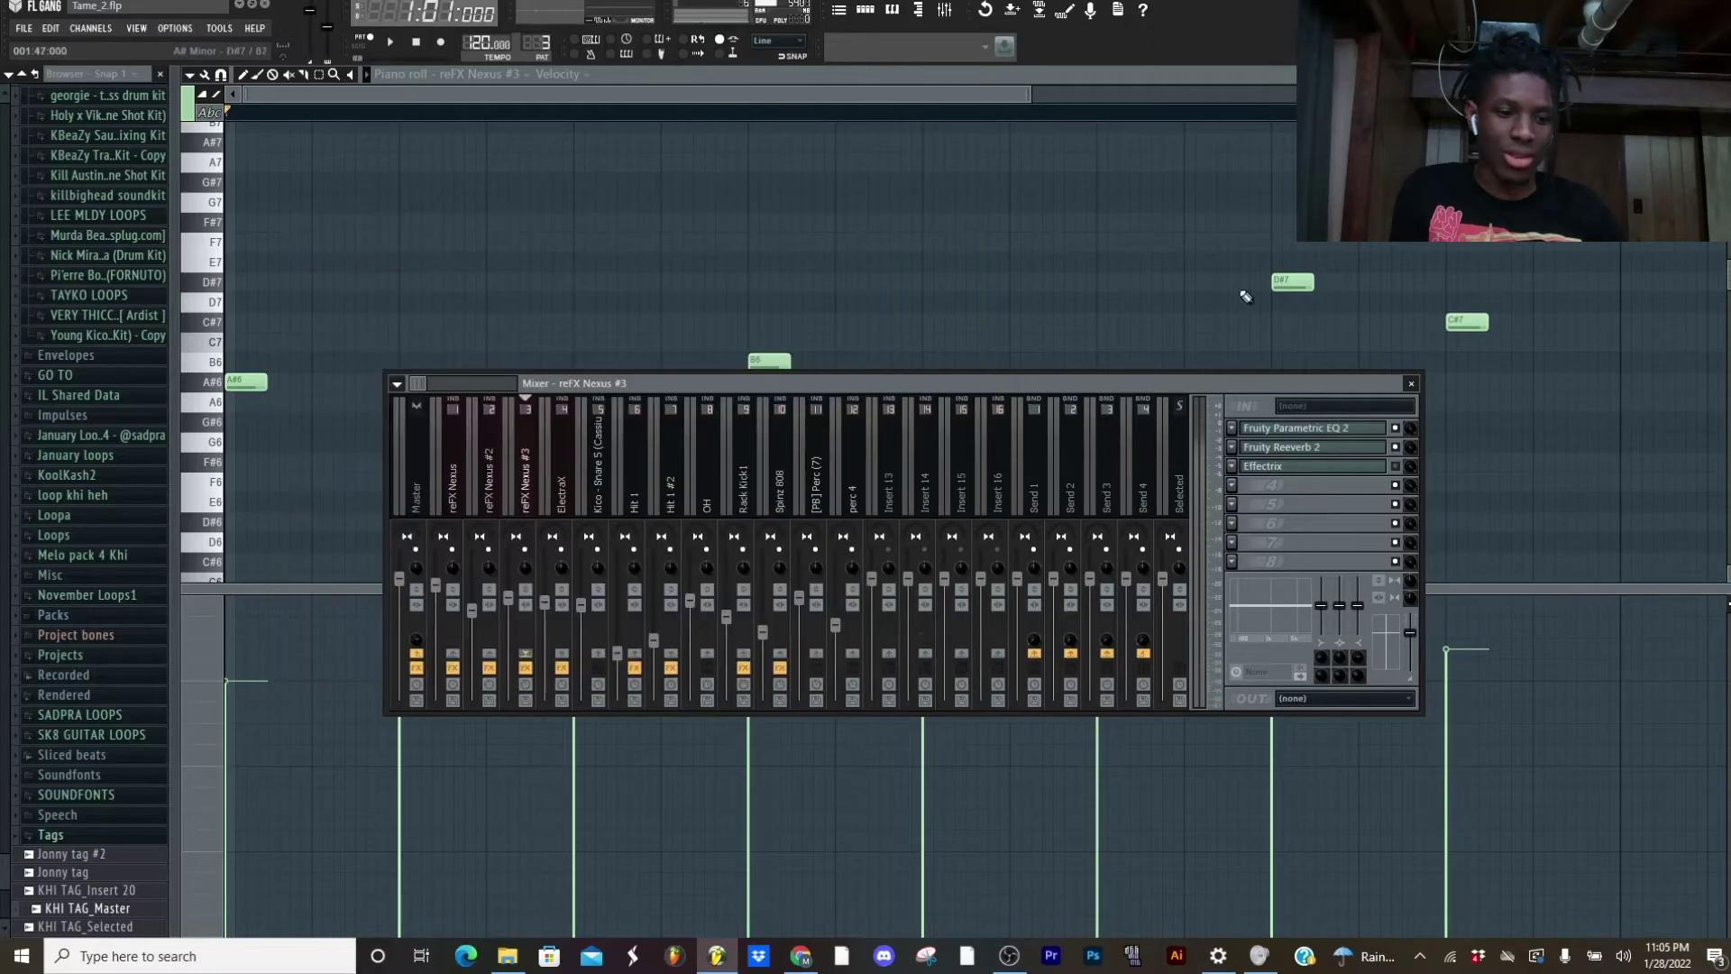
{"action": "key", "text": "F9"}
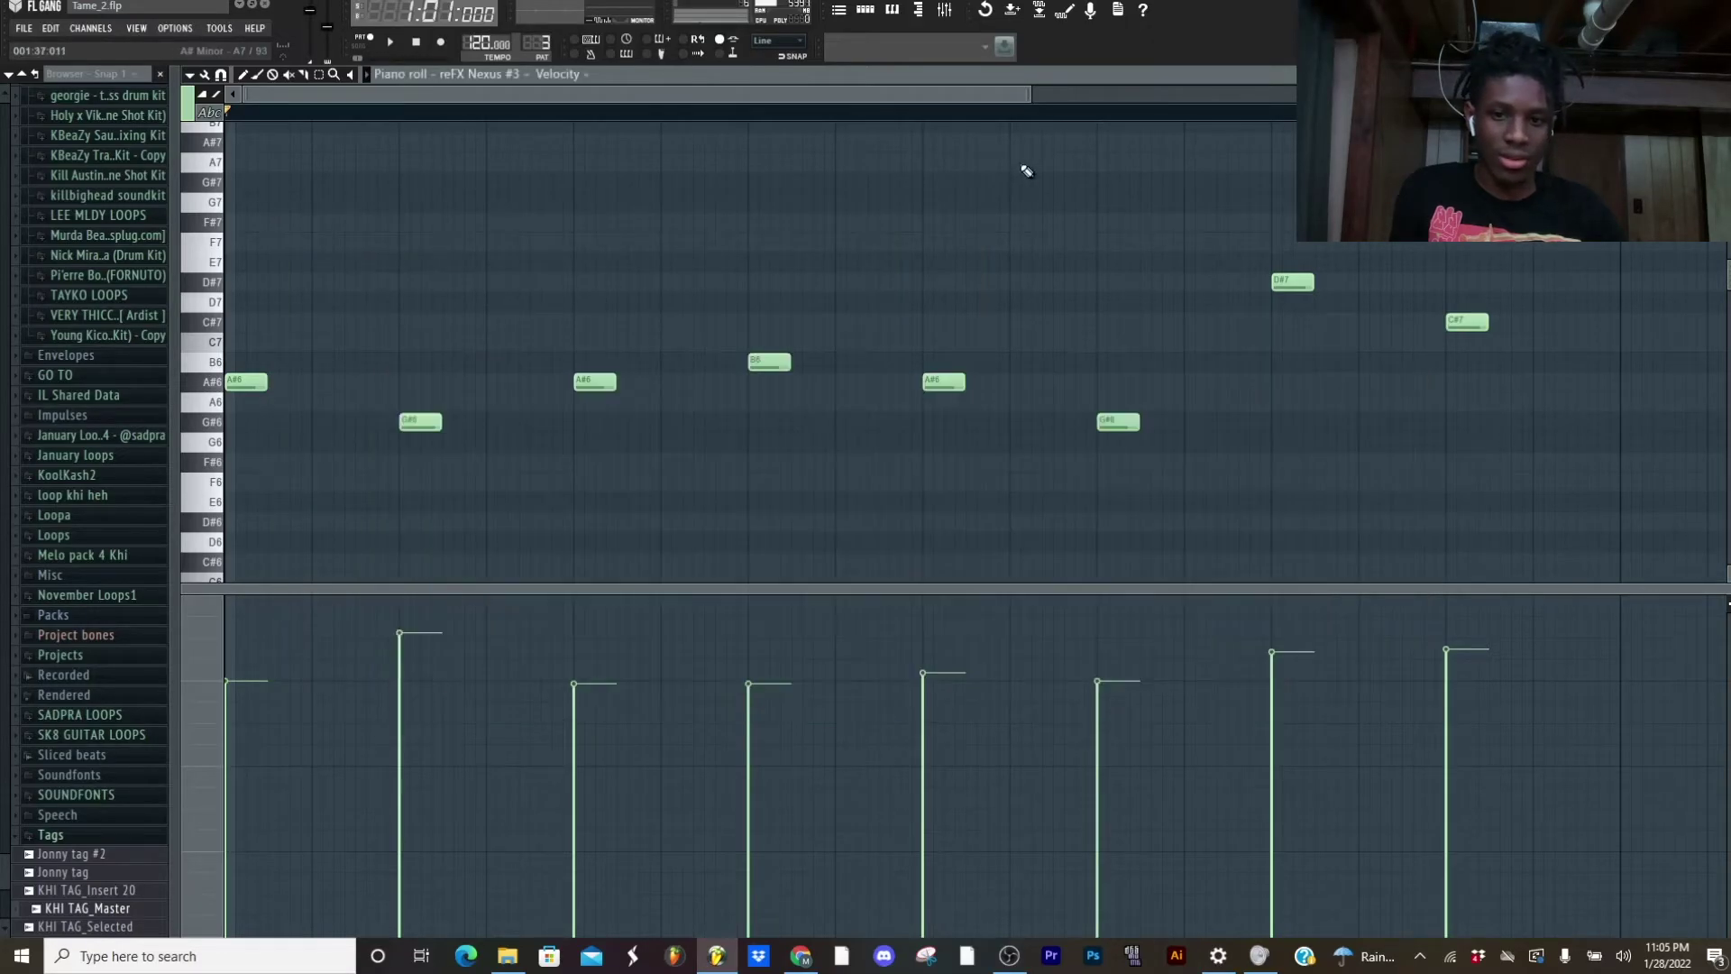
{"action": "key", "text": "space"}
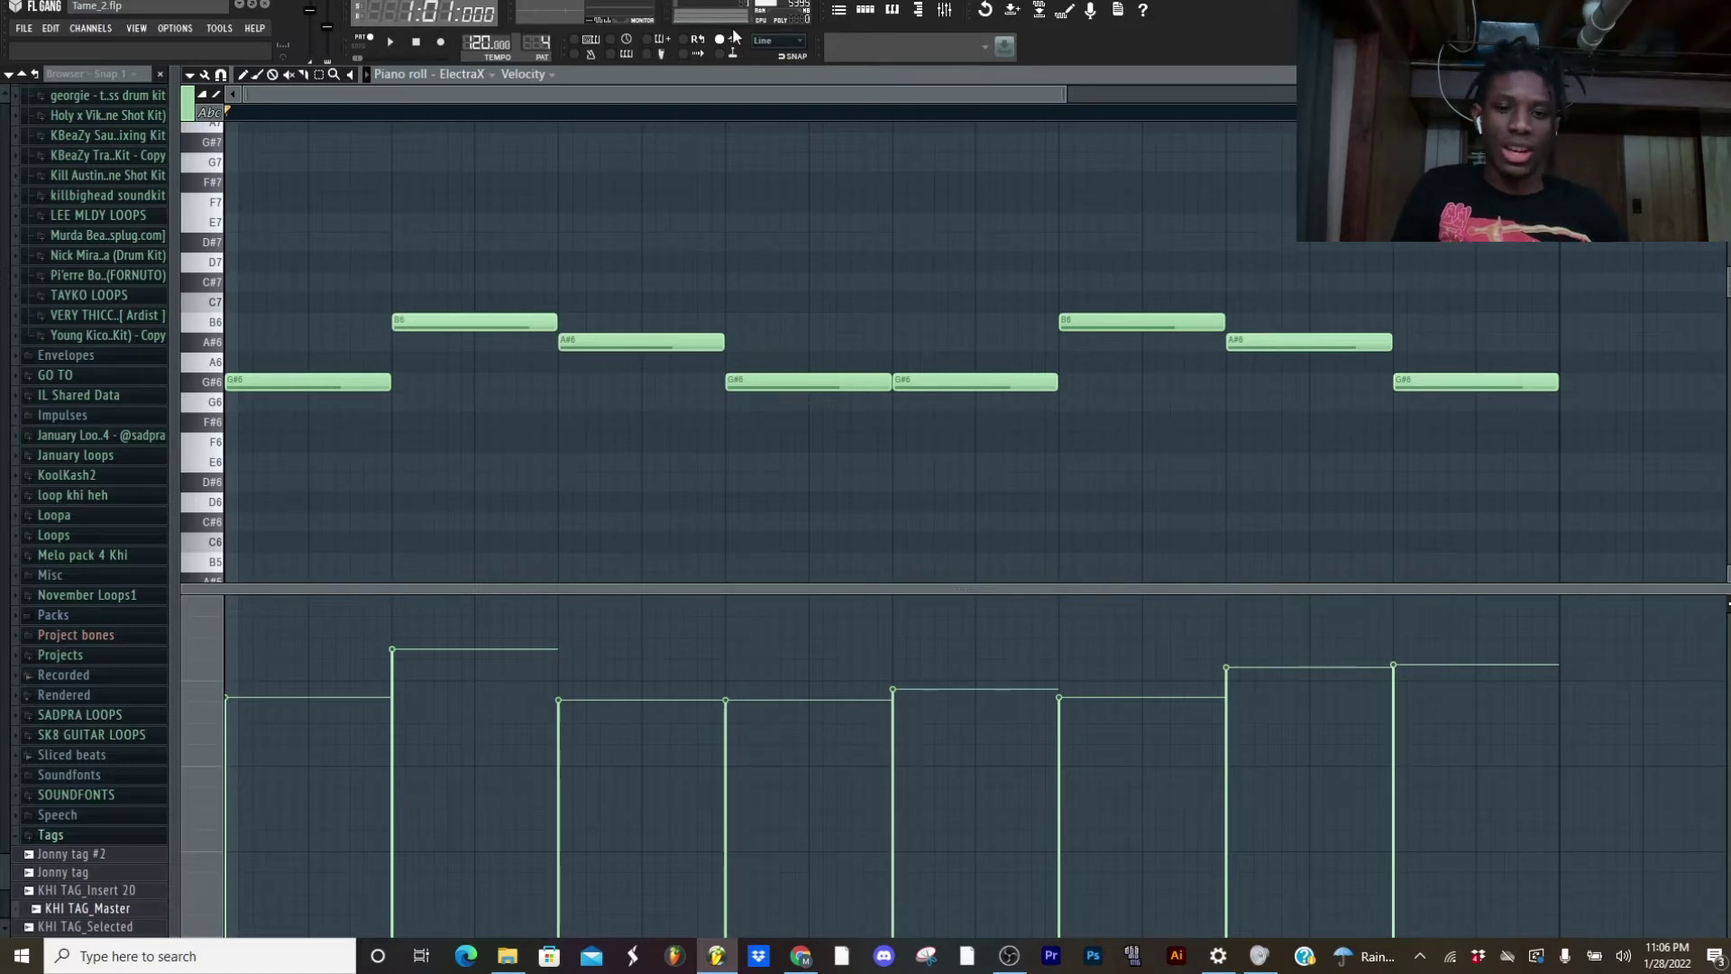
Check the patch loaded in the ElectraX channel and play its melody
{"action": "left_click", "coordinate": [865, 10]}
{"action": "left_click", "coordinate": [921, 272]}
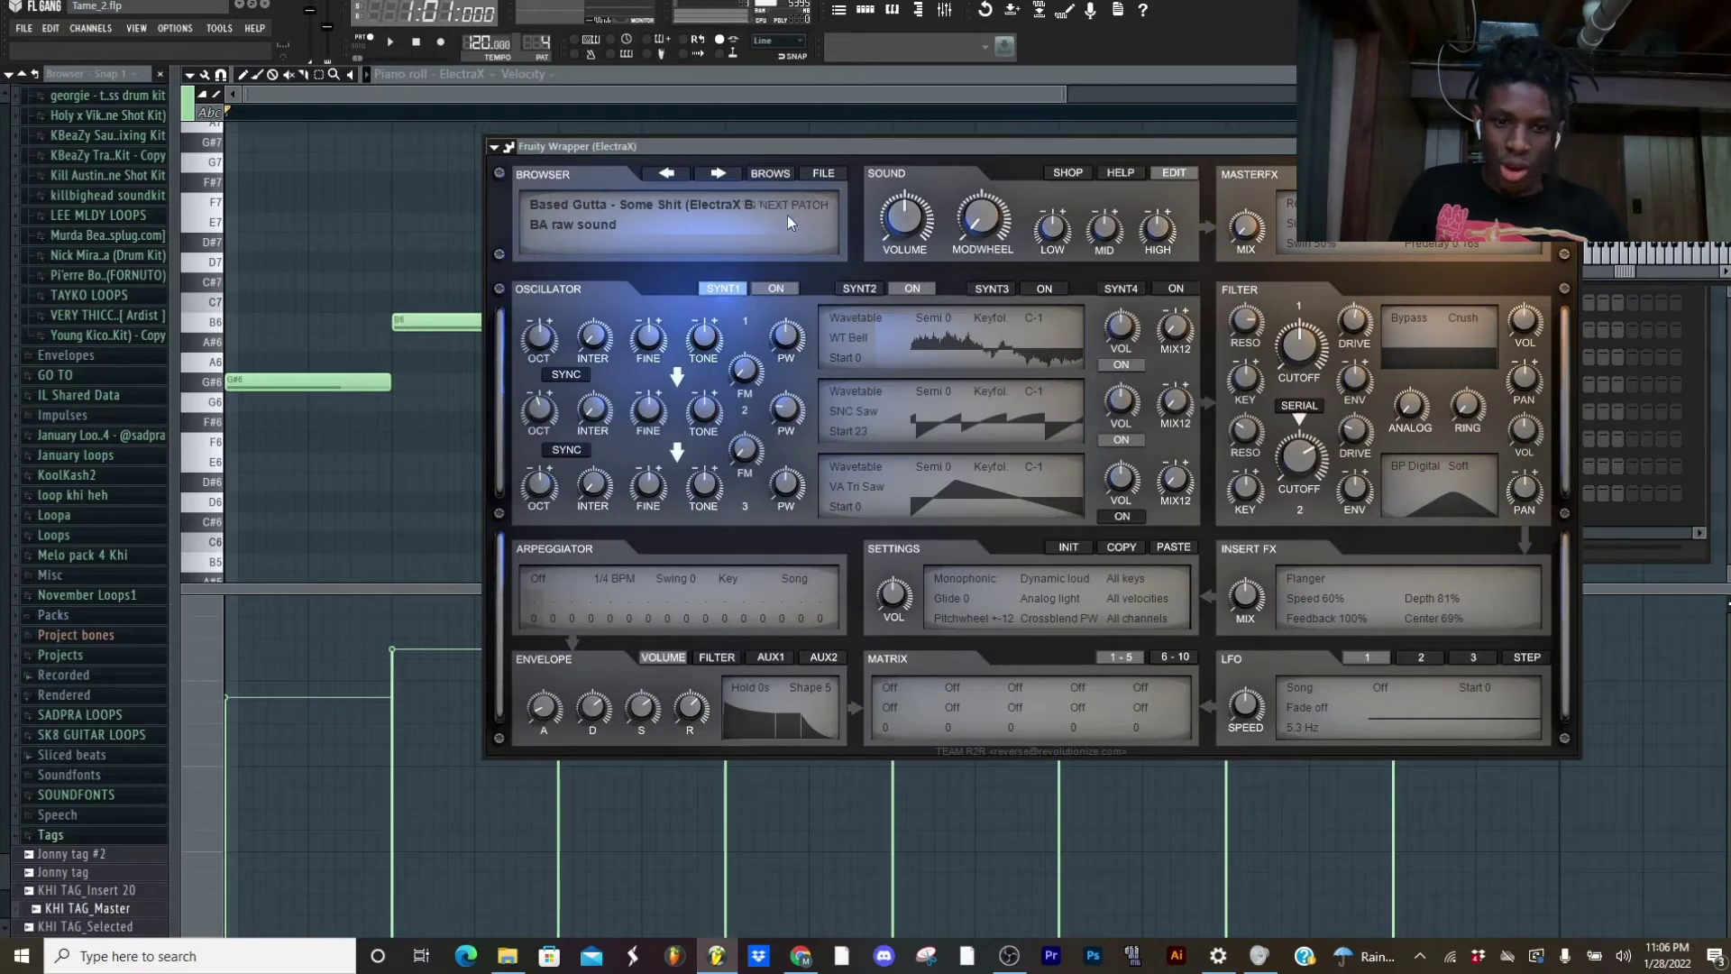
{"action": "key", "text": "Escape"}
{"action": "key", "text": "Escape"}
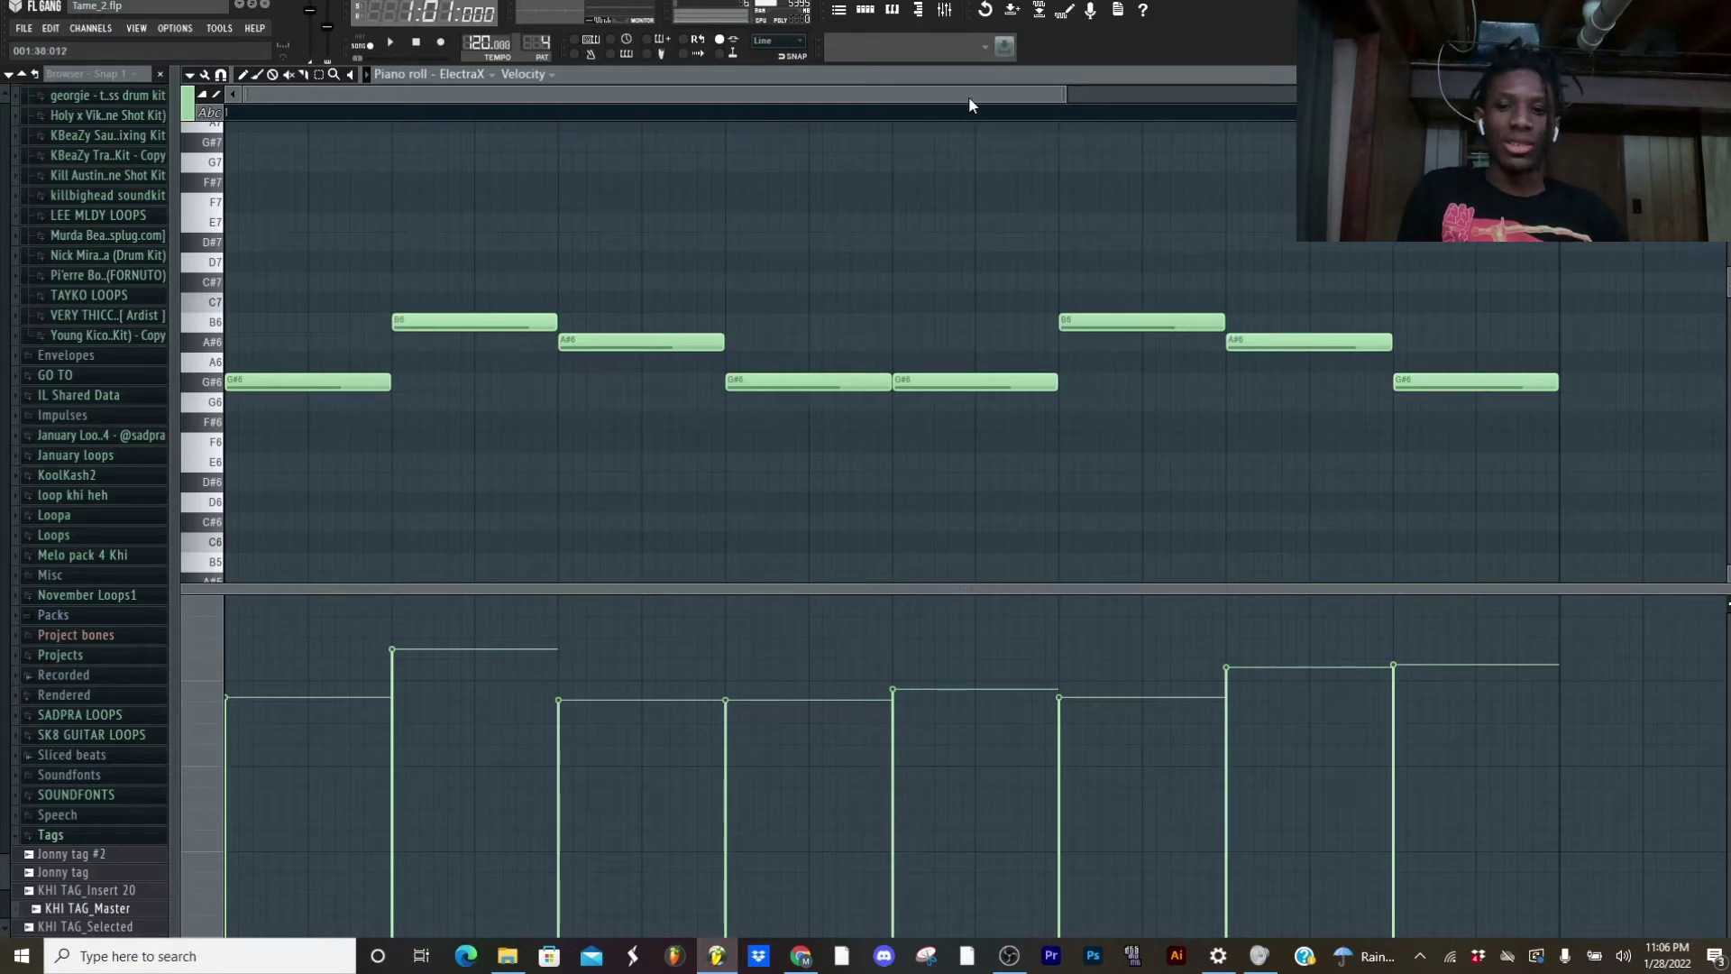
{"action": "left_click", "coordinate": [390, 41]}
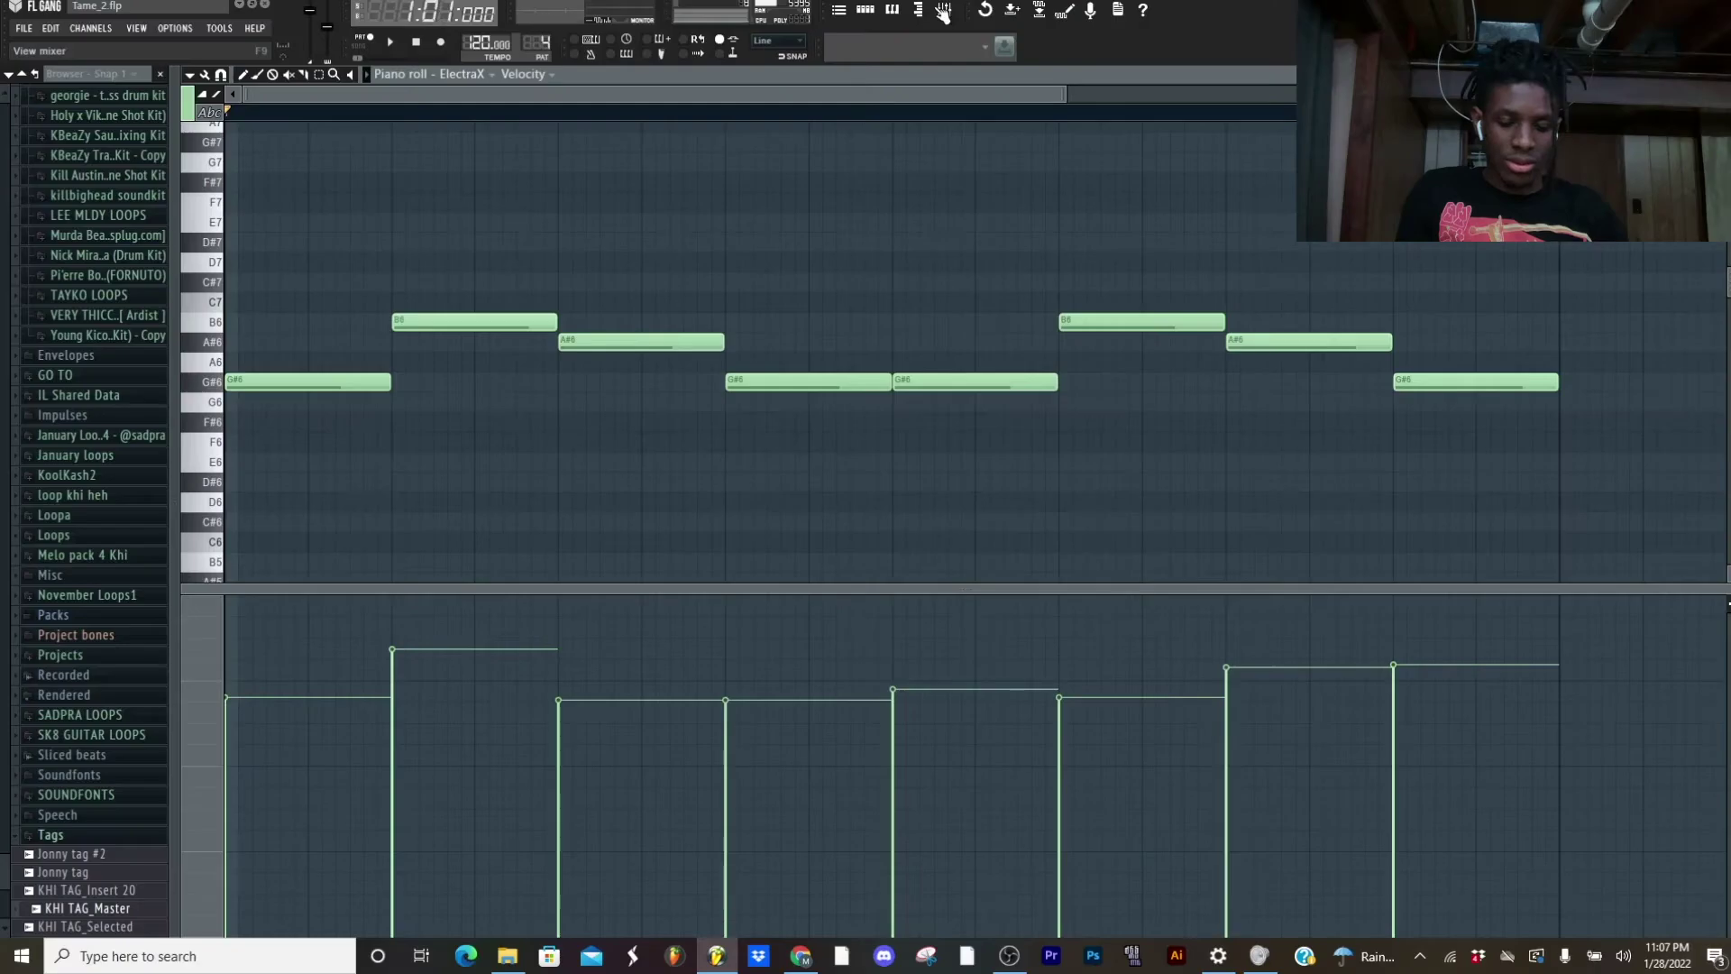
Examine the Chorus settings in Effectrix on the ElectraX mixer track
{"action": "left_click", "coordinate": [943, 11]}
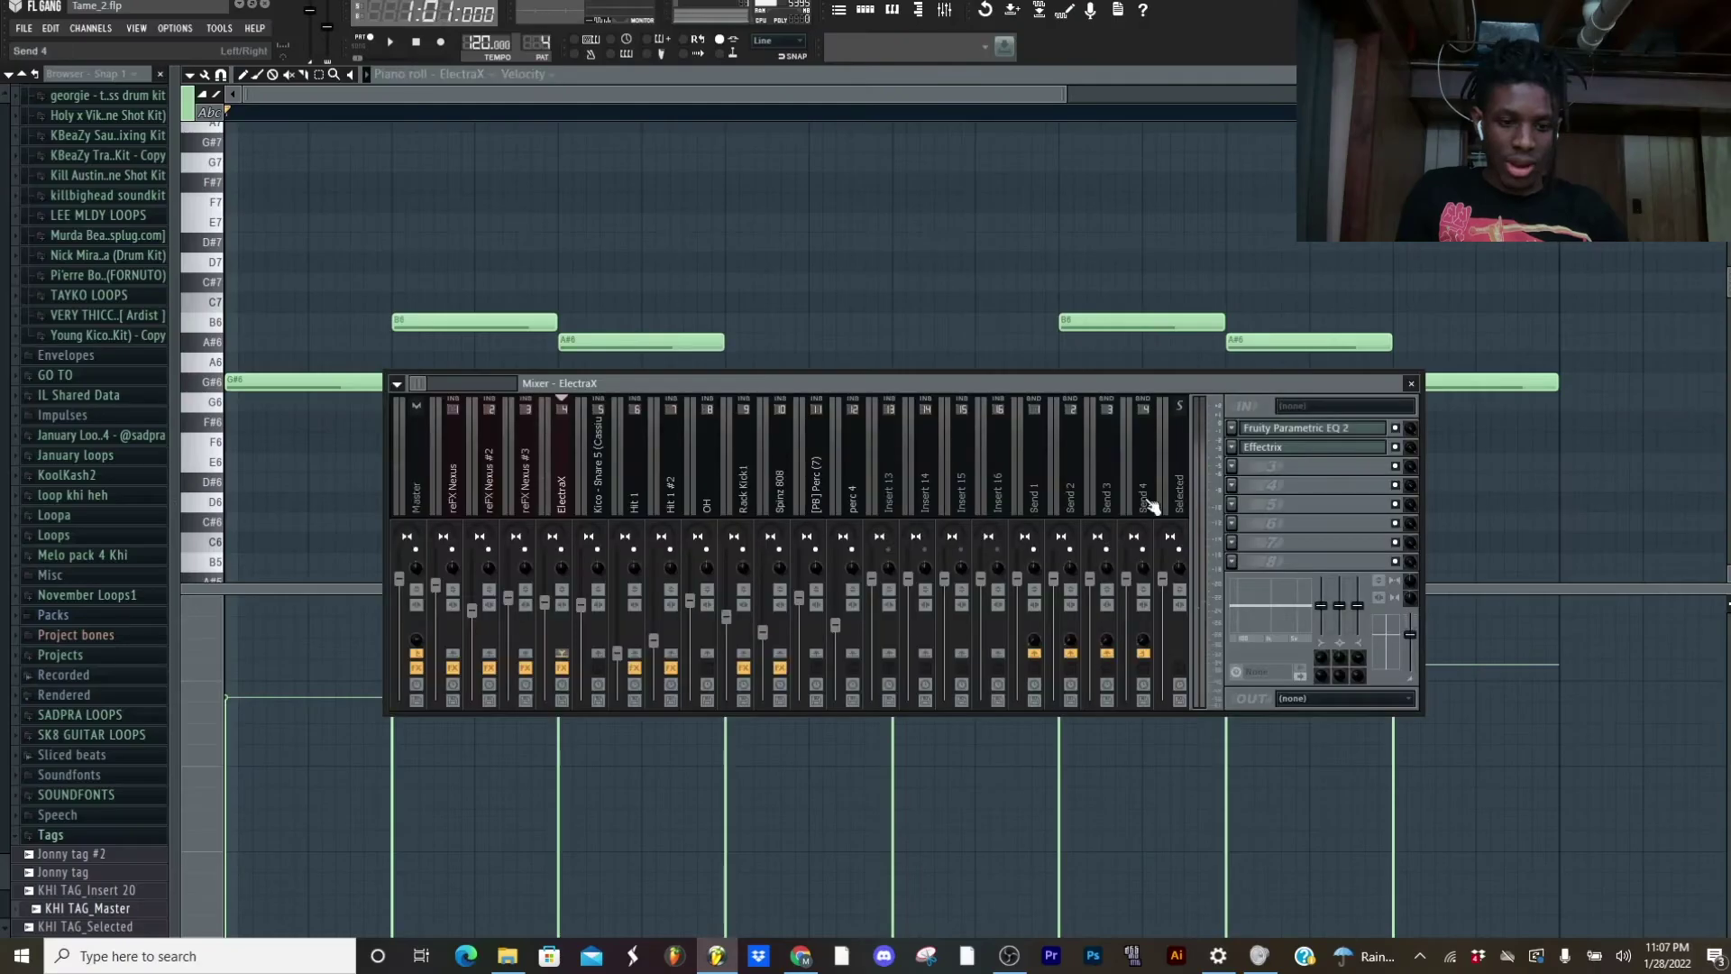
{"action": "left_click", "coordinate": [1329, 448]}
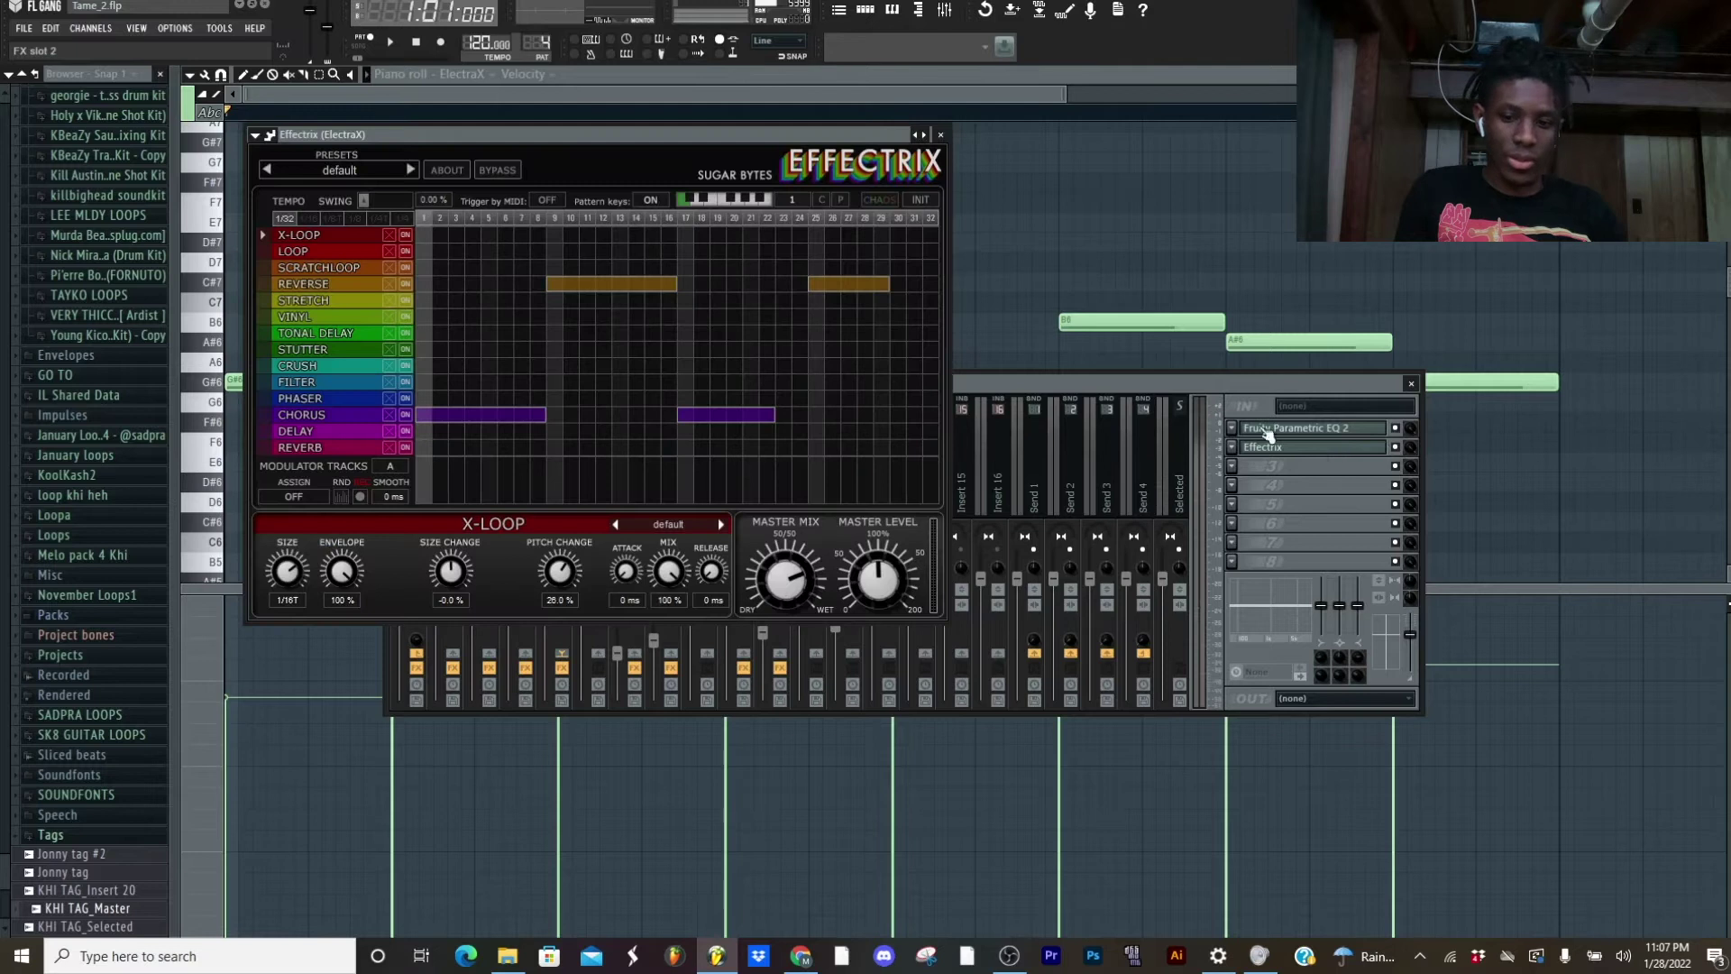
{"action": "left_click", "coordinate": [352, 417]}
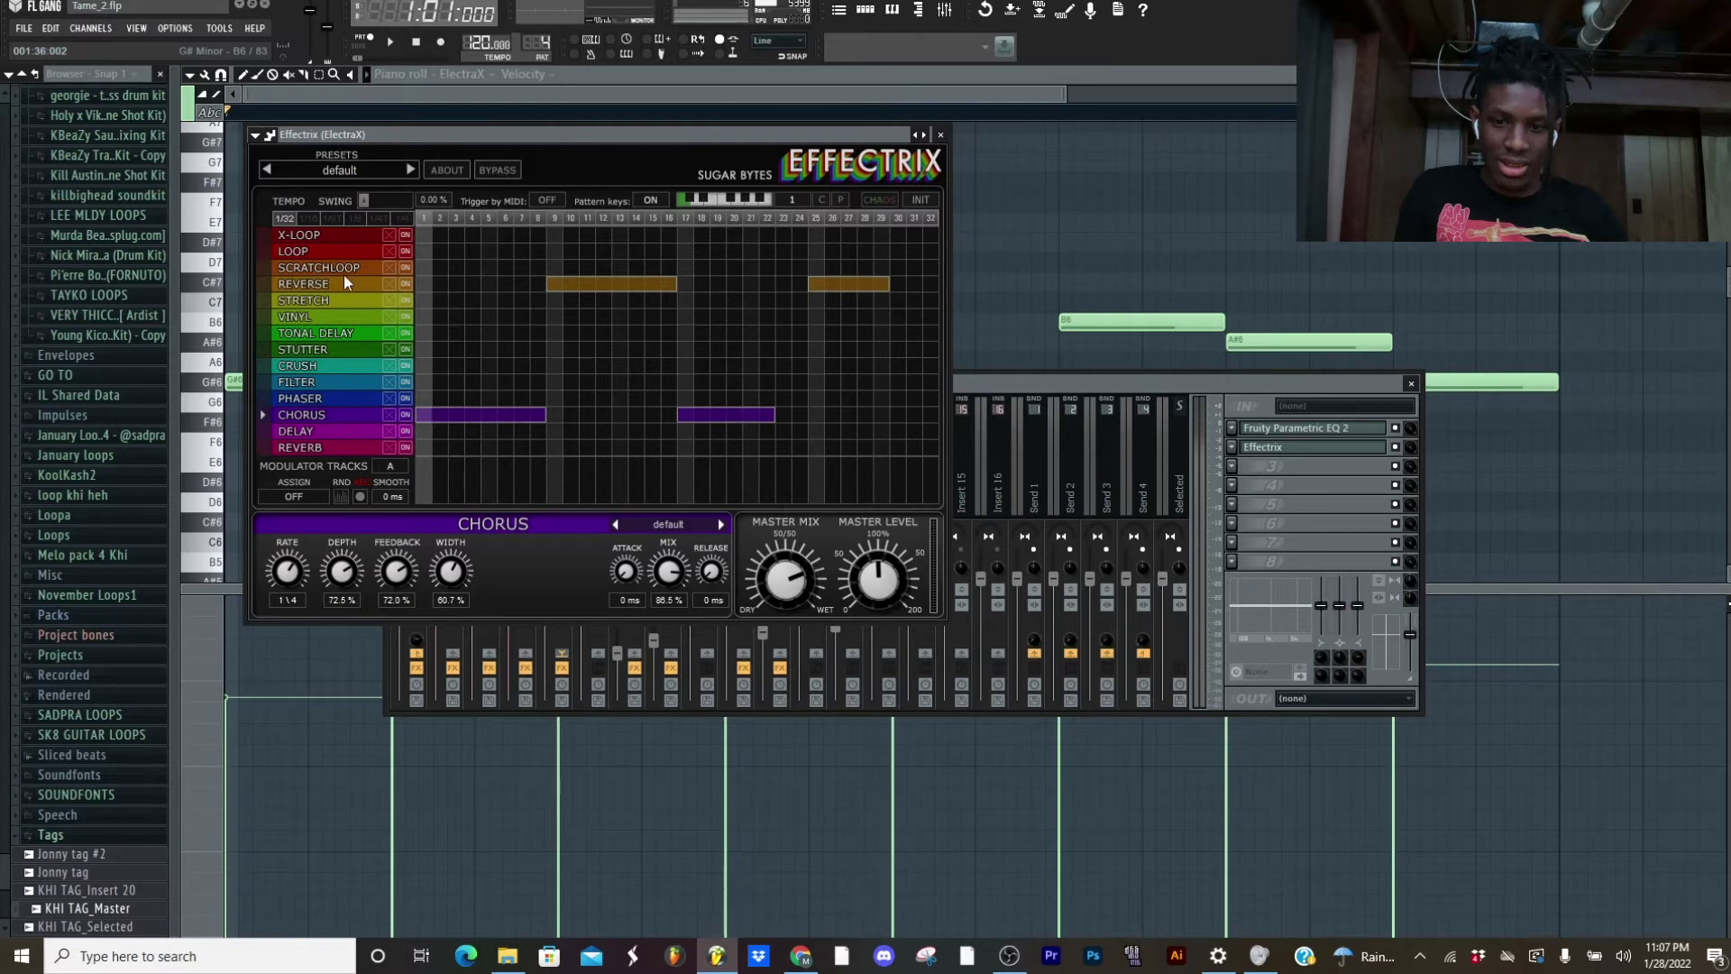
Bypass Effectrix on the ElectraX mixer track and listen to the melody without it
{"action": "left_click", "coordinate": [1396, 448]}
{"action": "left_click", "coordinate": [1154, 245]}
{"action": "key", "text": "space"}
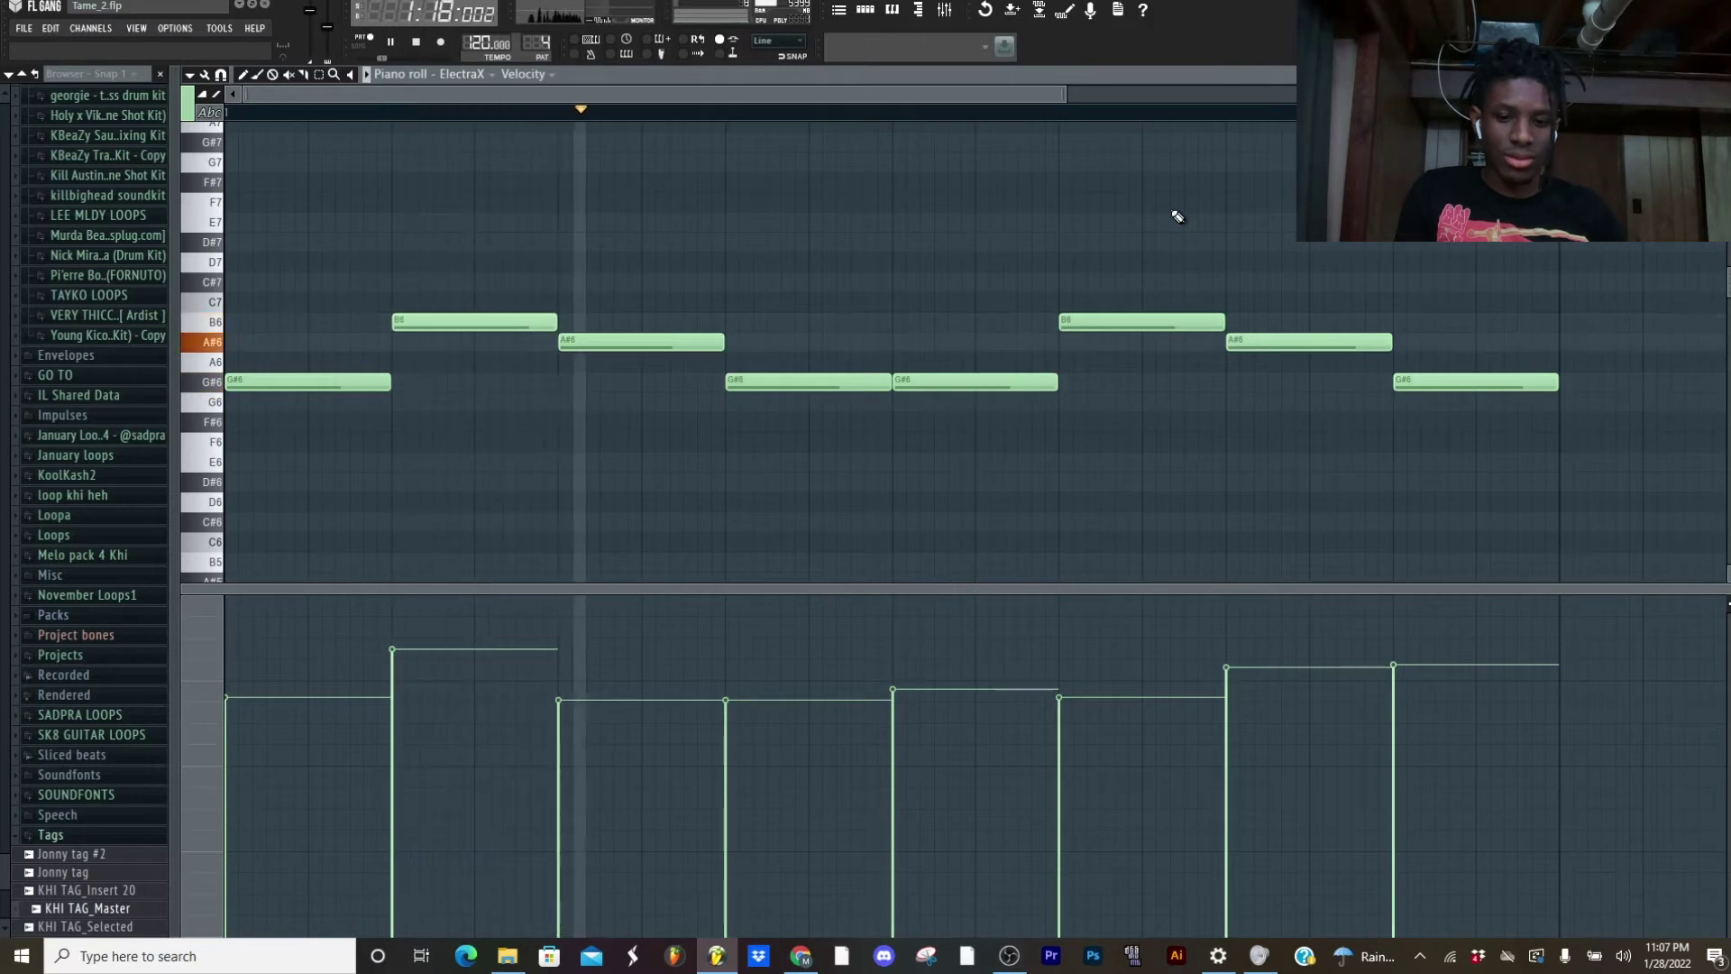
{"action": "key", "text": "space"}
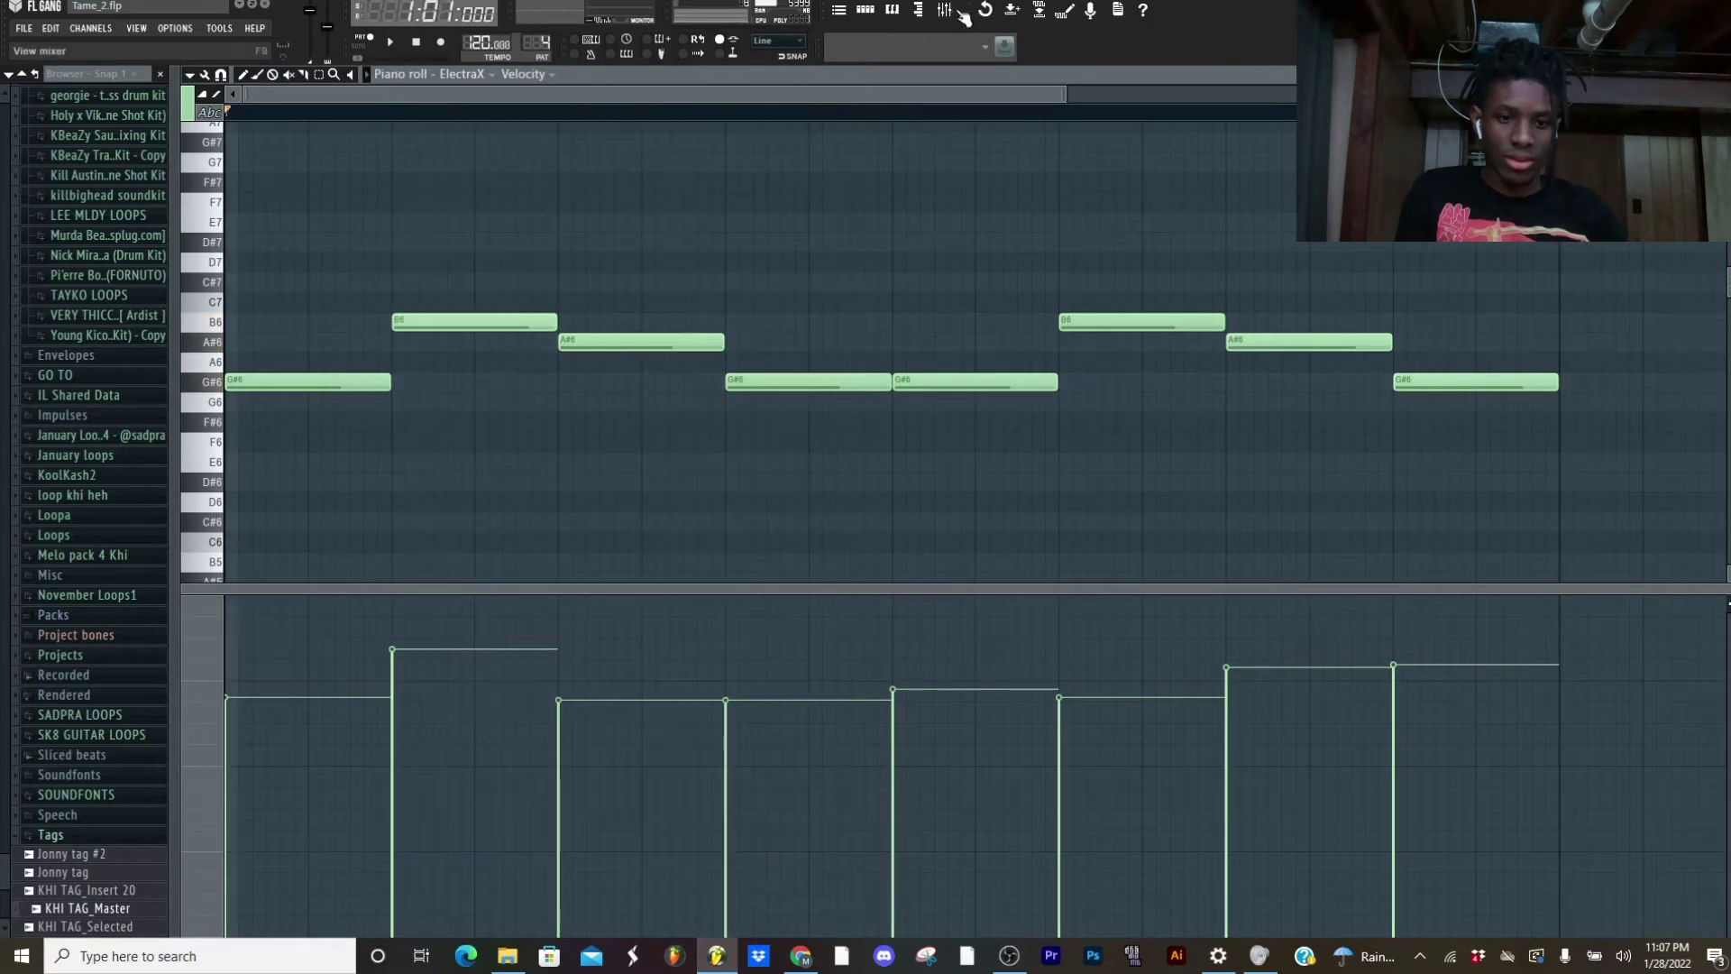
Turn Effectrix back on for the ElectraX mixer track and listen to the melody with the effect
{"action": "key", "text": "F9"}
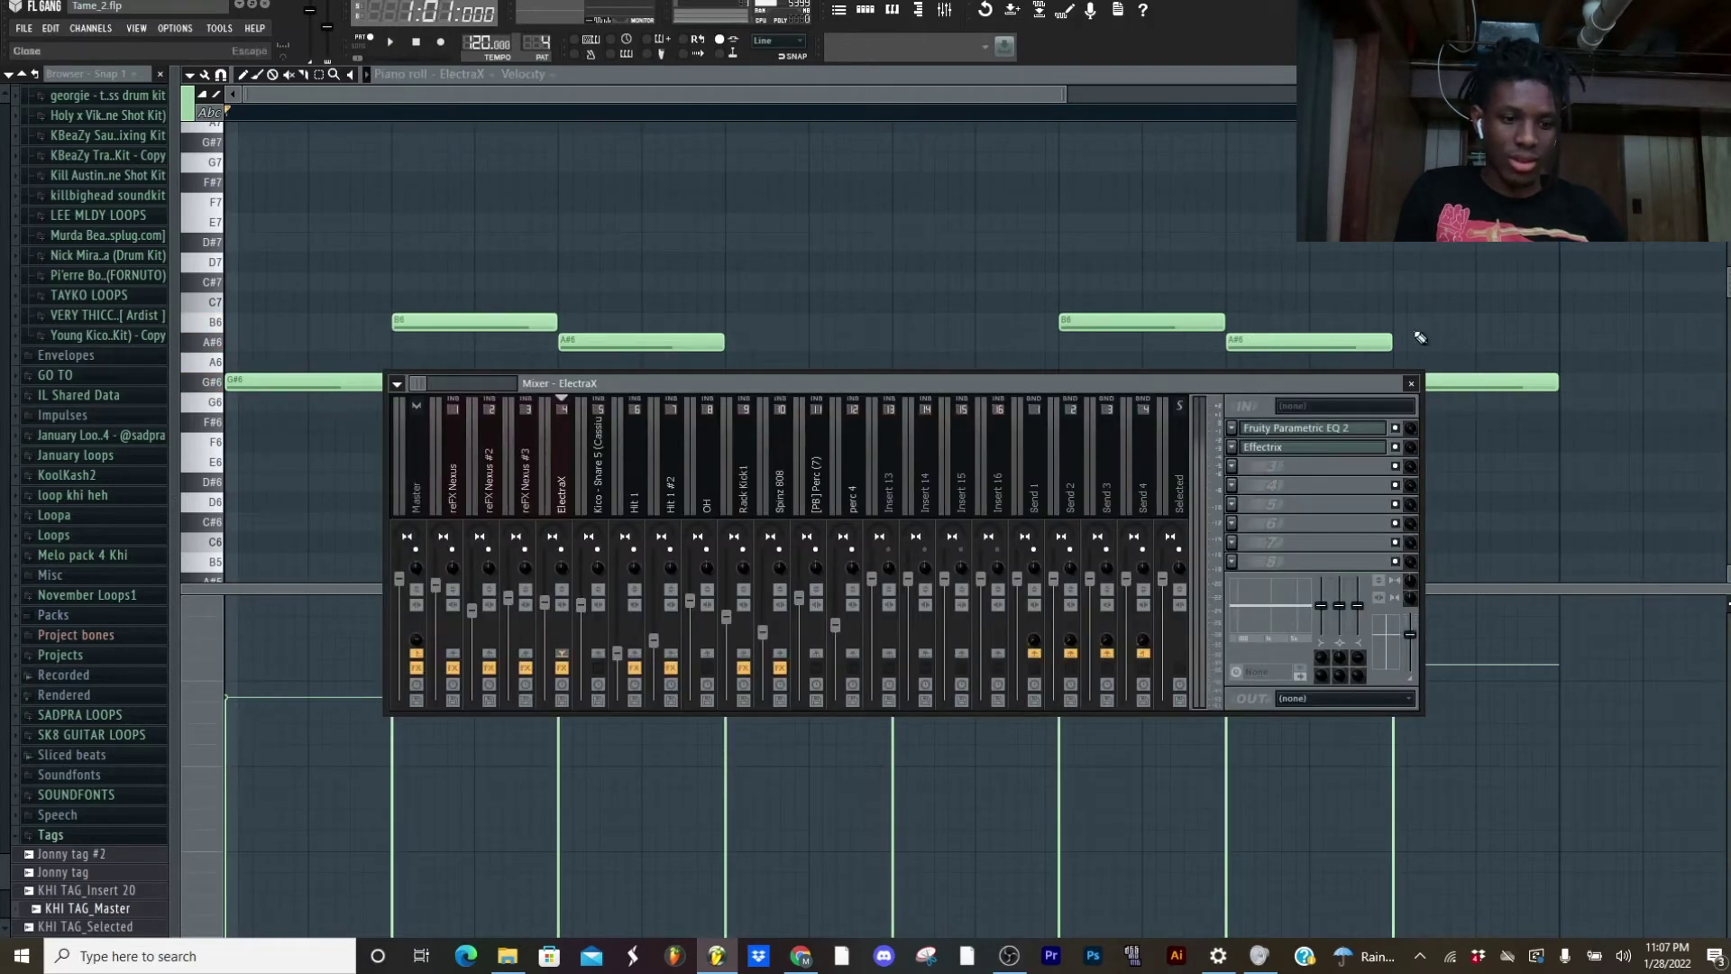
{"action": "left_click", "coordinate": [1410, 383]}
{"action": "key", "text": "space"}
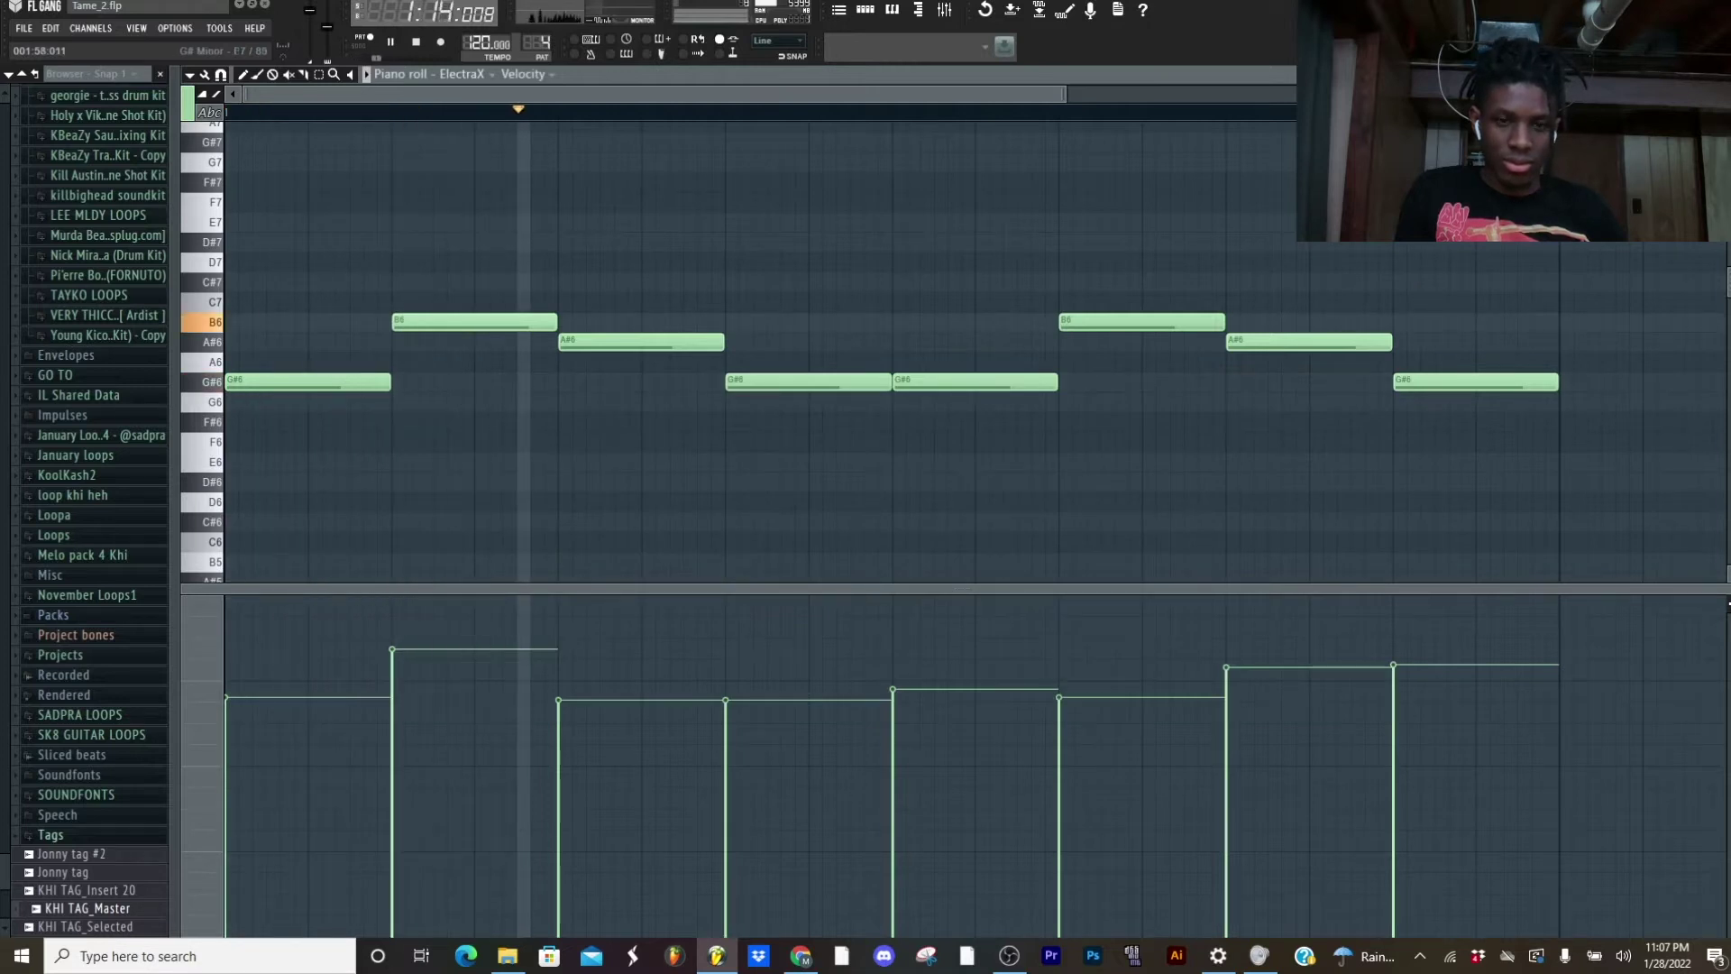
{"action": "key", "text": "space"}
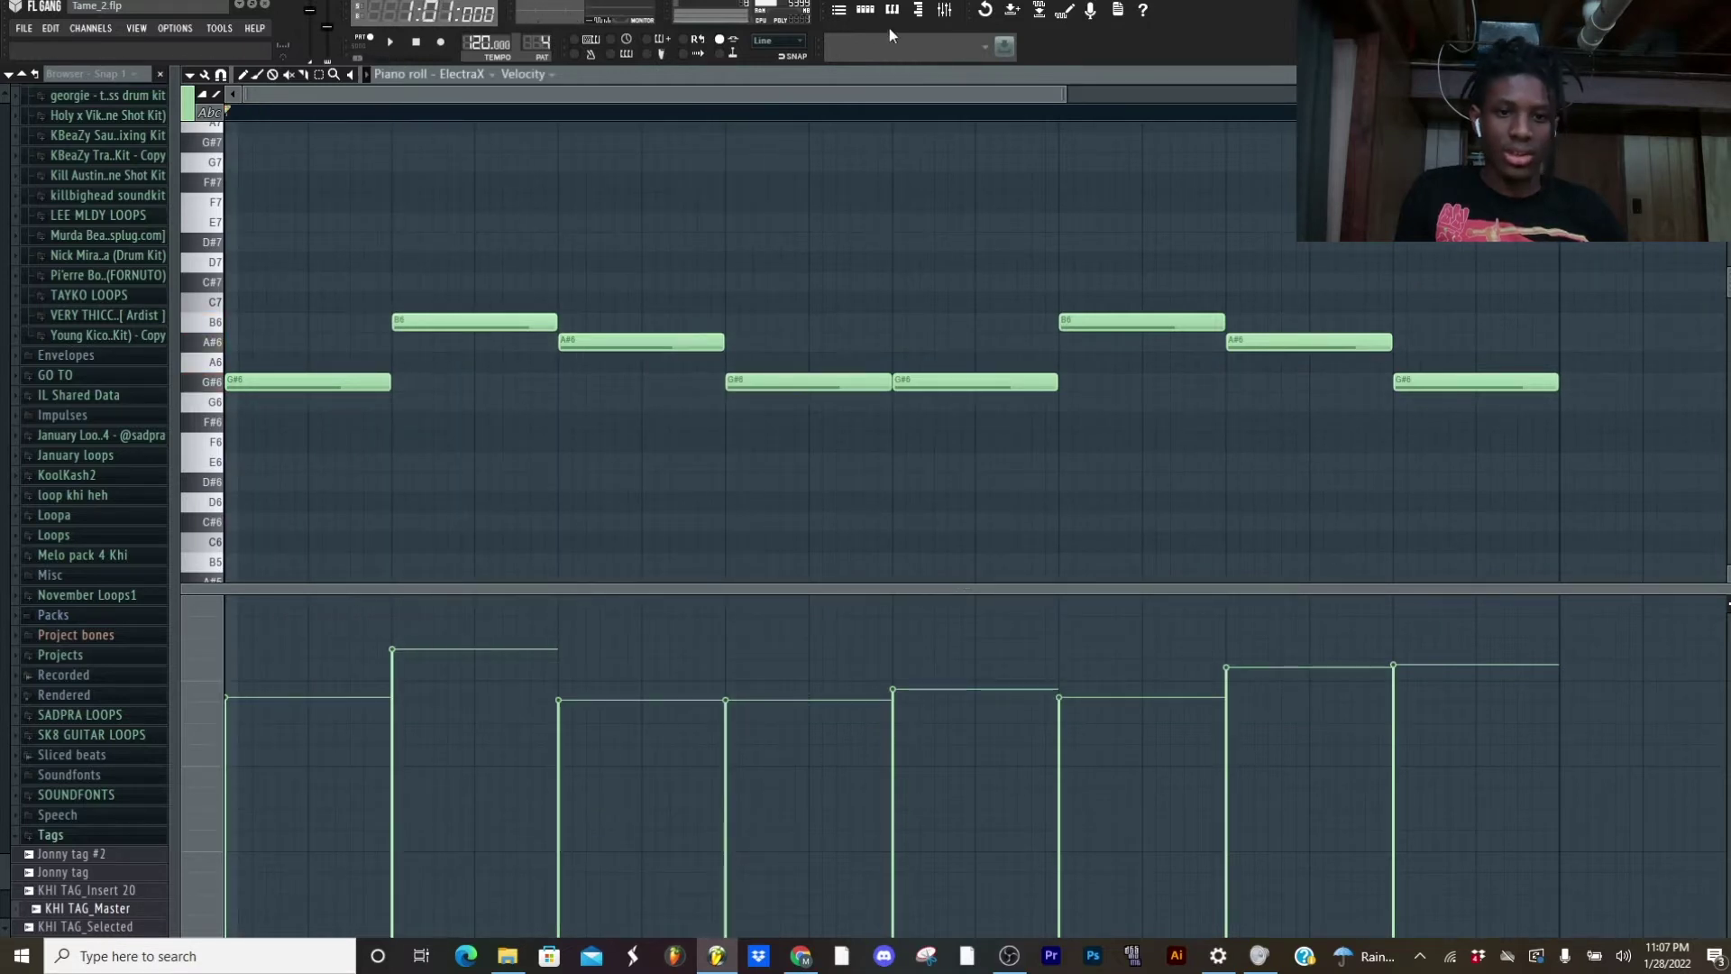
View the Snare 5 notes from Track 6 in the piano roll, play them, and return to the playlist
{"action": "left_click", "coordinate": [839, 11]}
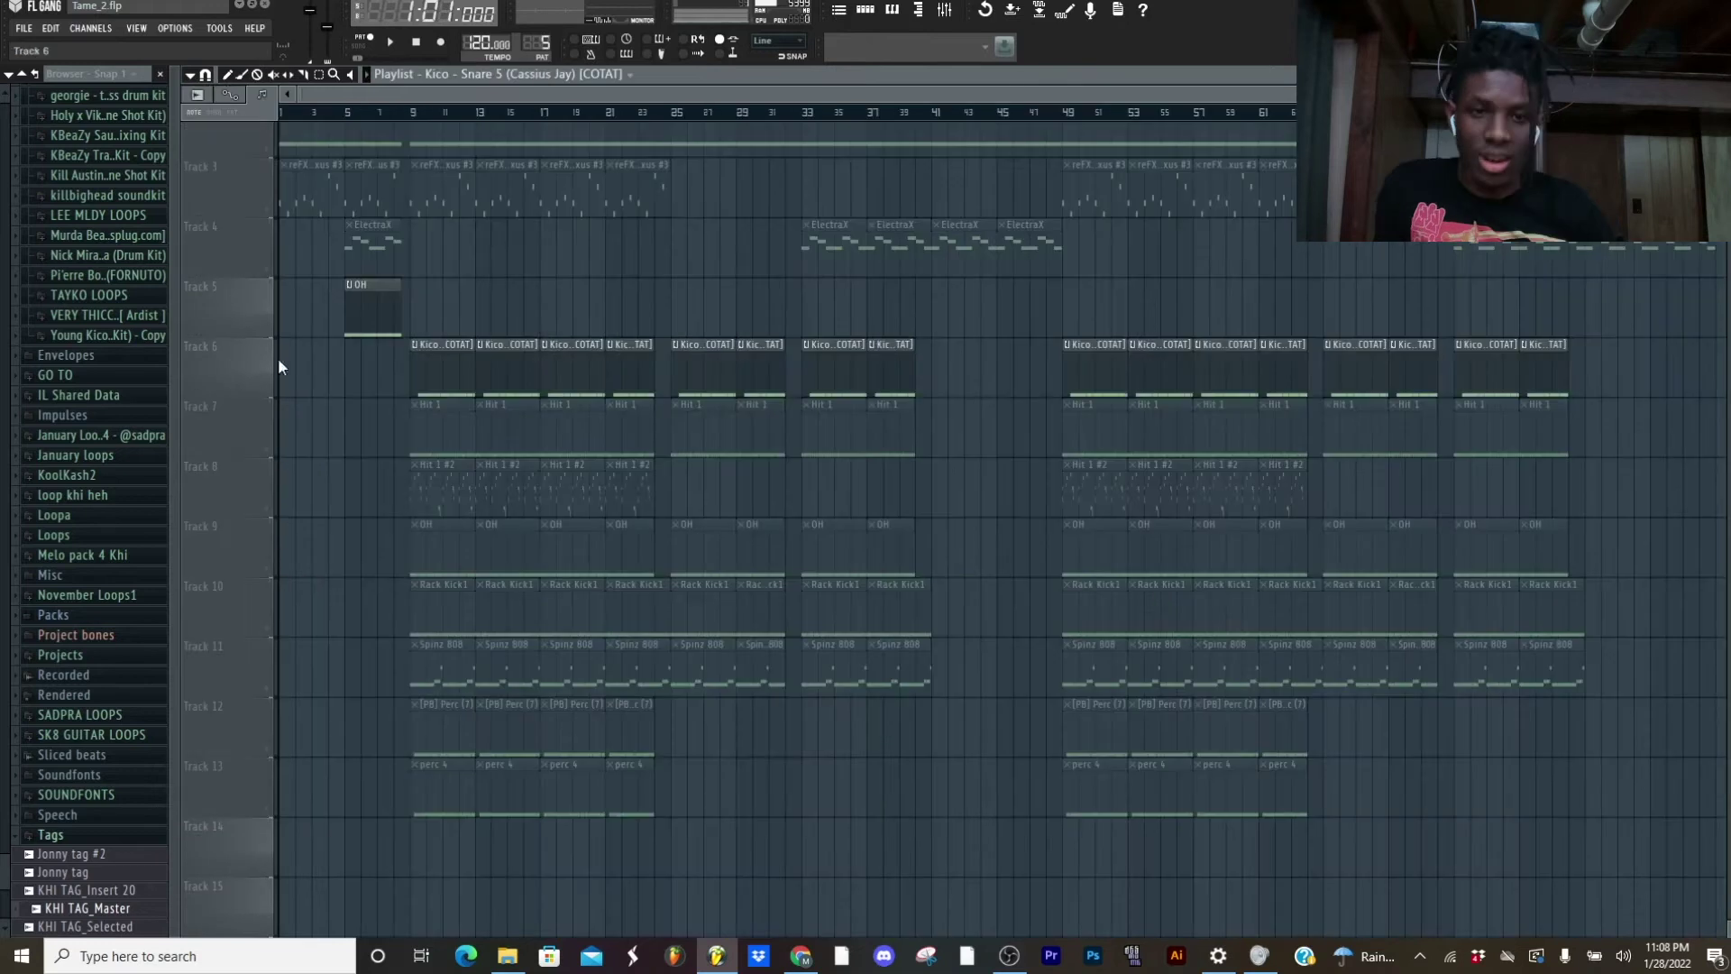
{"action": "double_click", "coordinate": [446, 386]}
{"action": "key", "text": "space"}
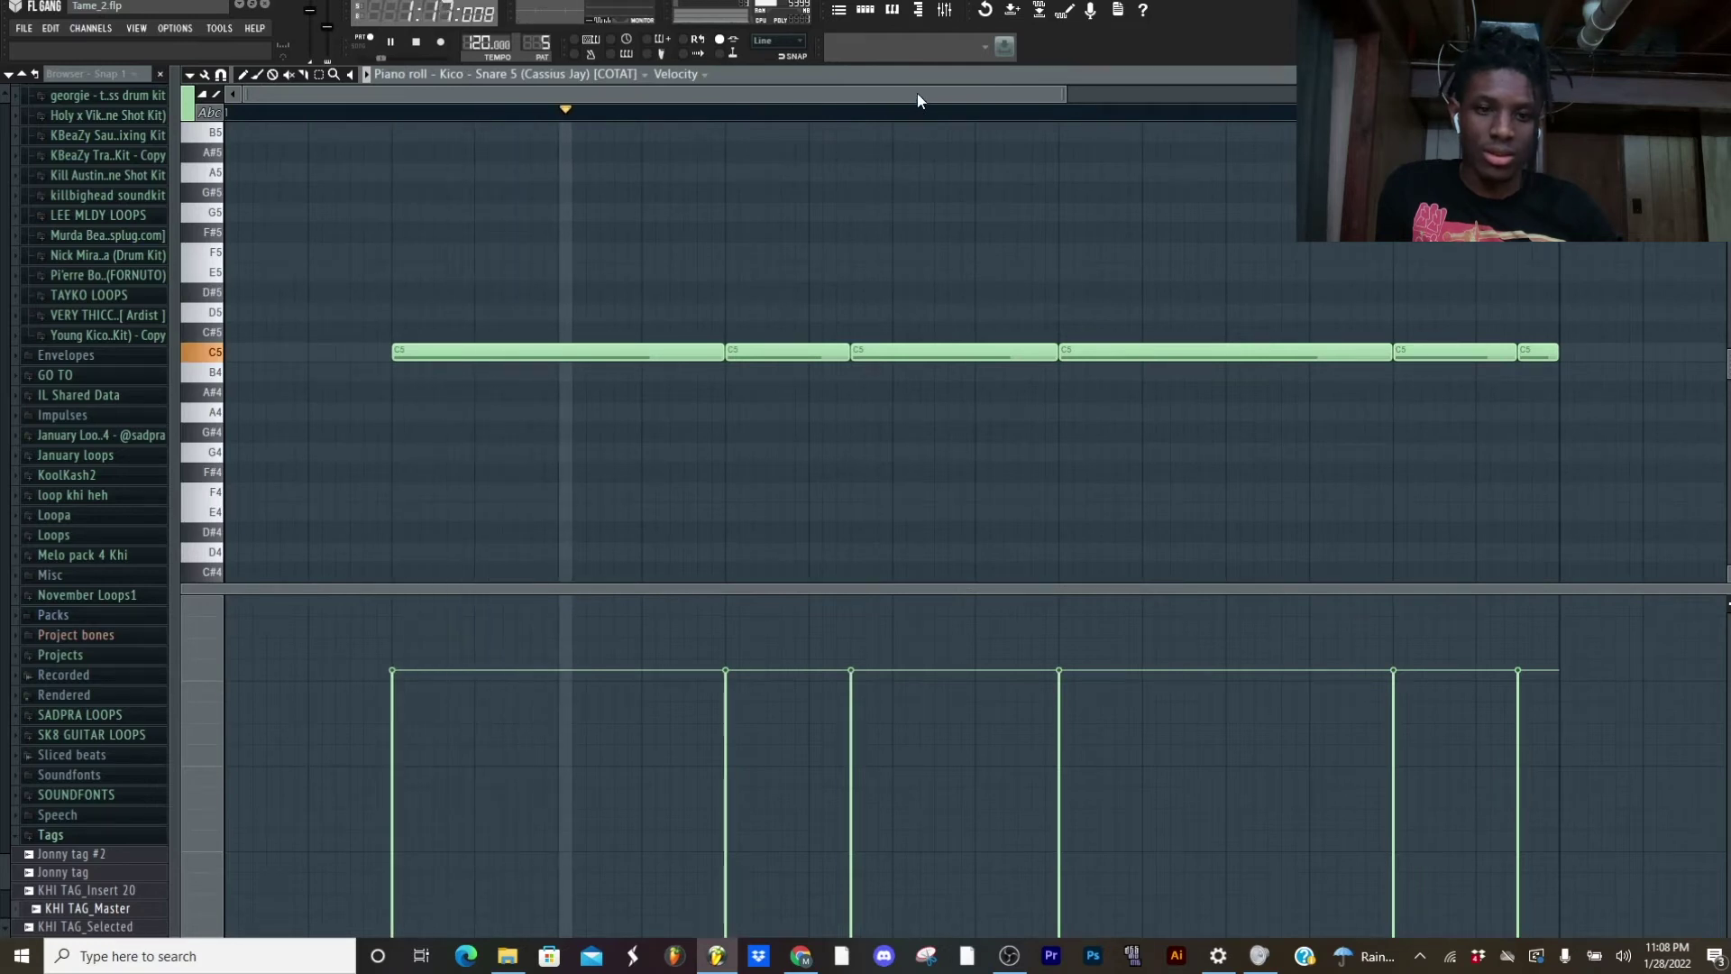
{"action": "left_click", "coordinate": [838, 16]}
{"action": "key", "text": "space"}
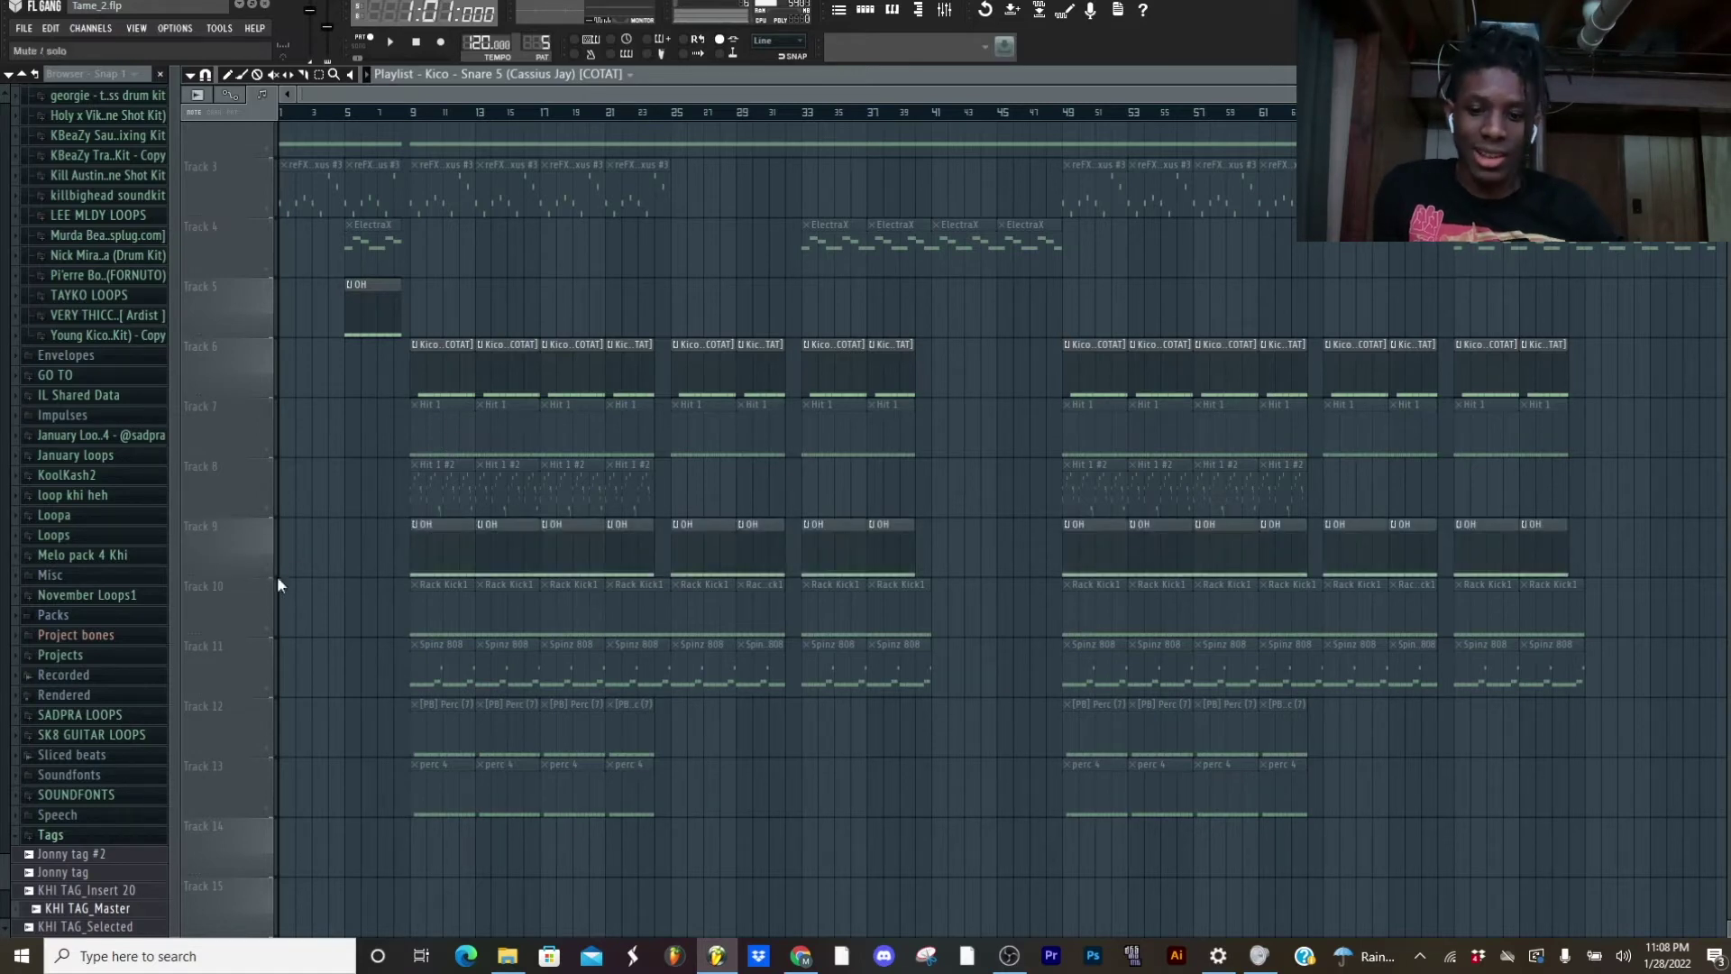
View the OH notes from Track 9 in the piano roll, play them, and return to the playlist
{"action": "double_click", "coordinate": [425, 554]}
{"action": "key", "text": "space"}
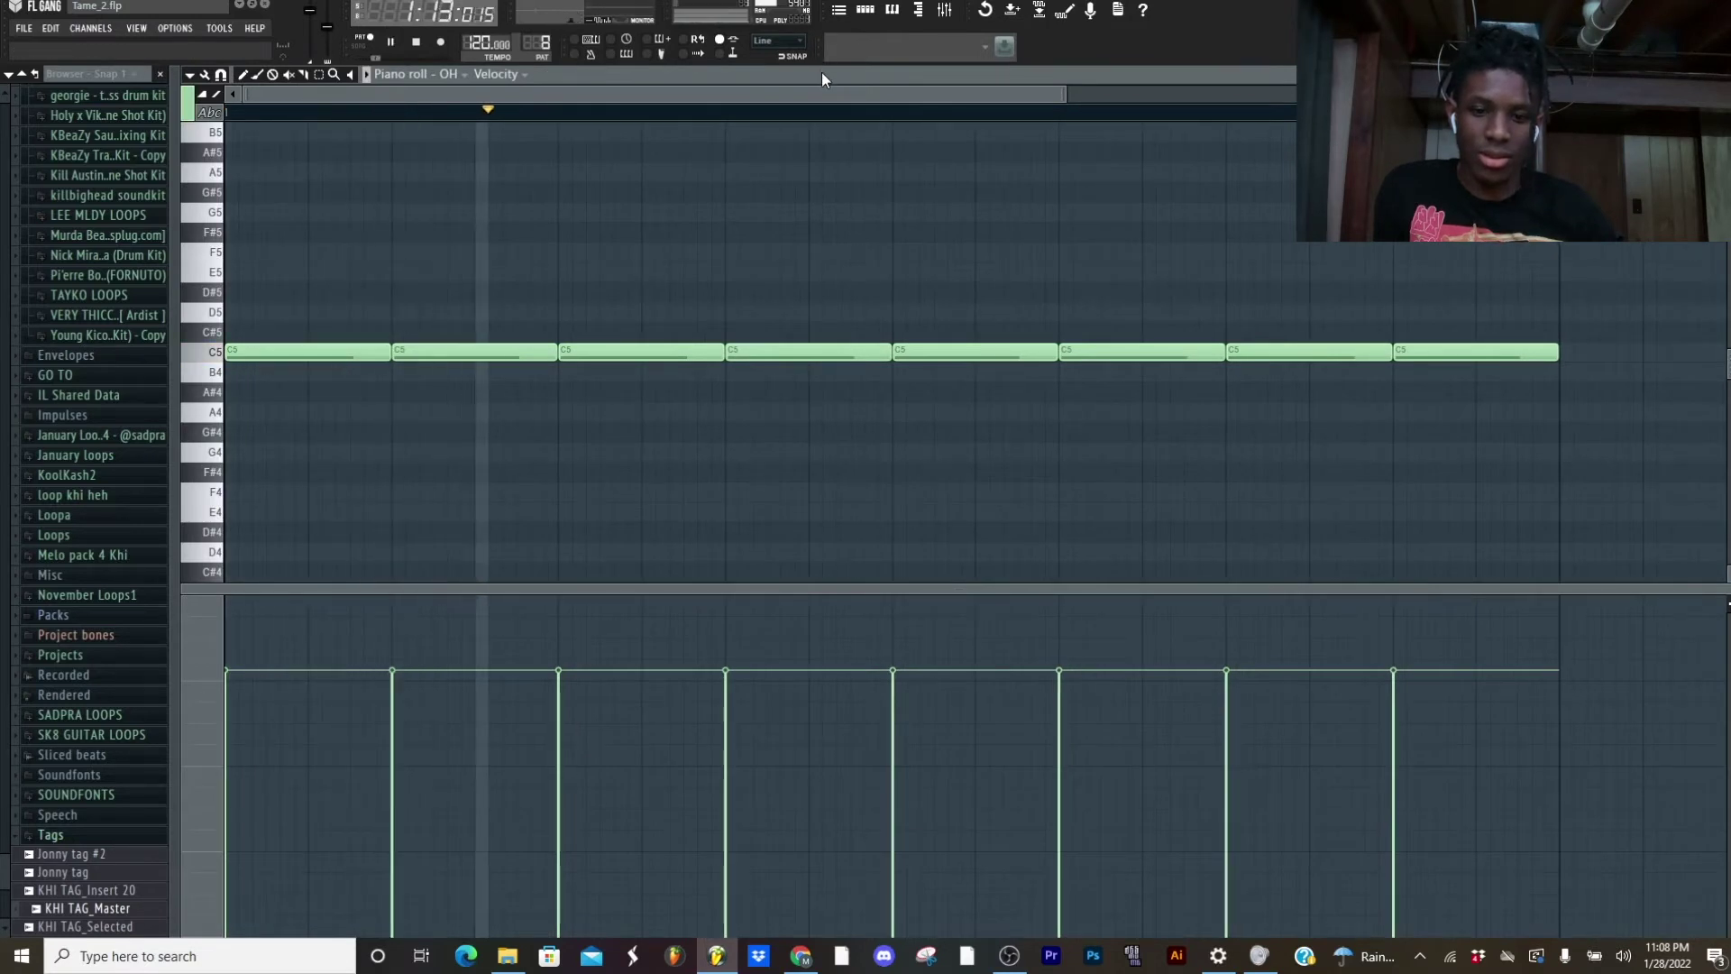
{"action": "left_click", "coordinate": [838, 16]}
{"action": "key", "text": "space"}
Switch playback to song mode and play the drums while viewing the Rack Kick1 notes from Track 10
{"action": "left_click", "coordinate": [371, 52]}
{"action": "key", "text": "space"}
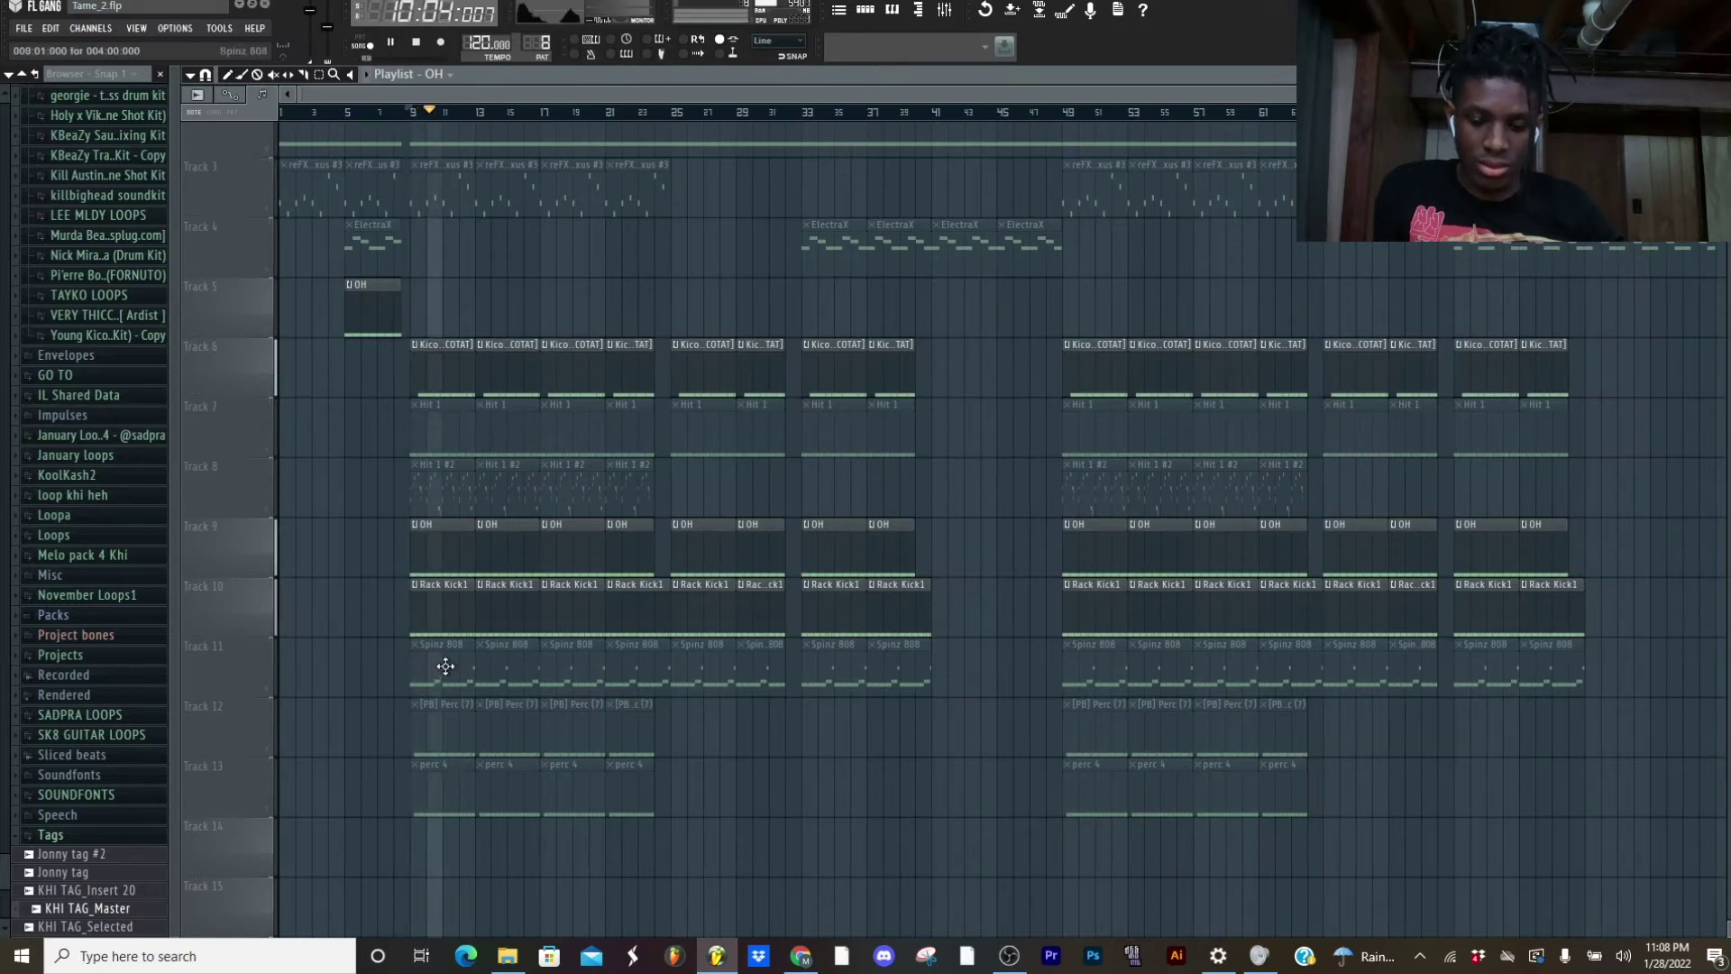
{"action": "double_click", "coordinate": [443, 619]}
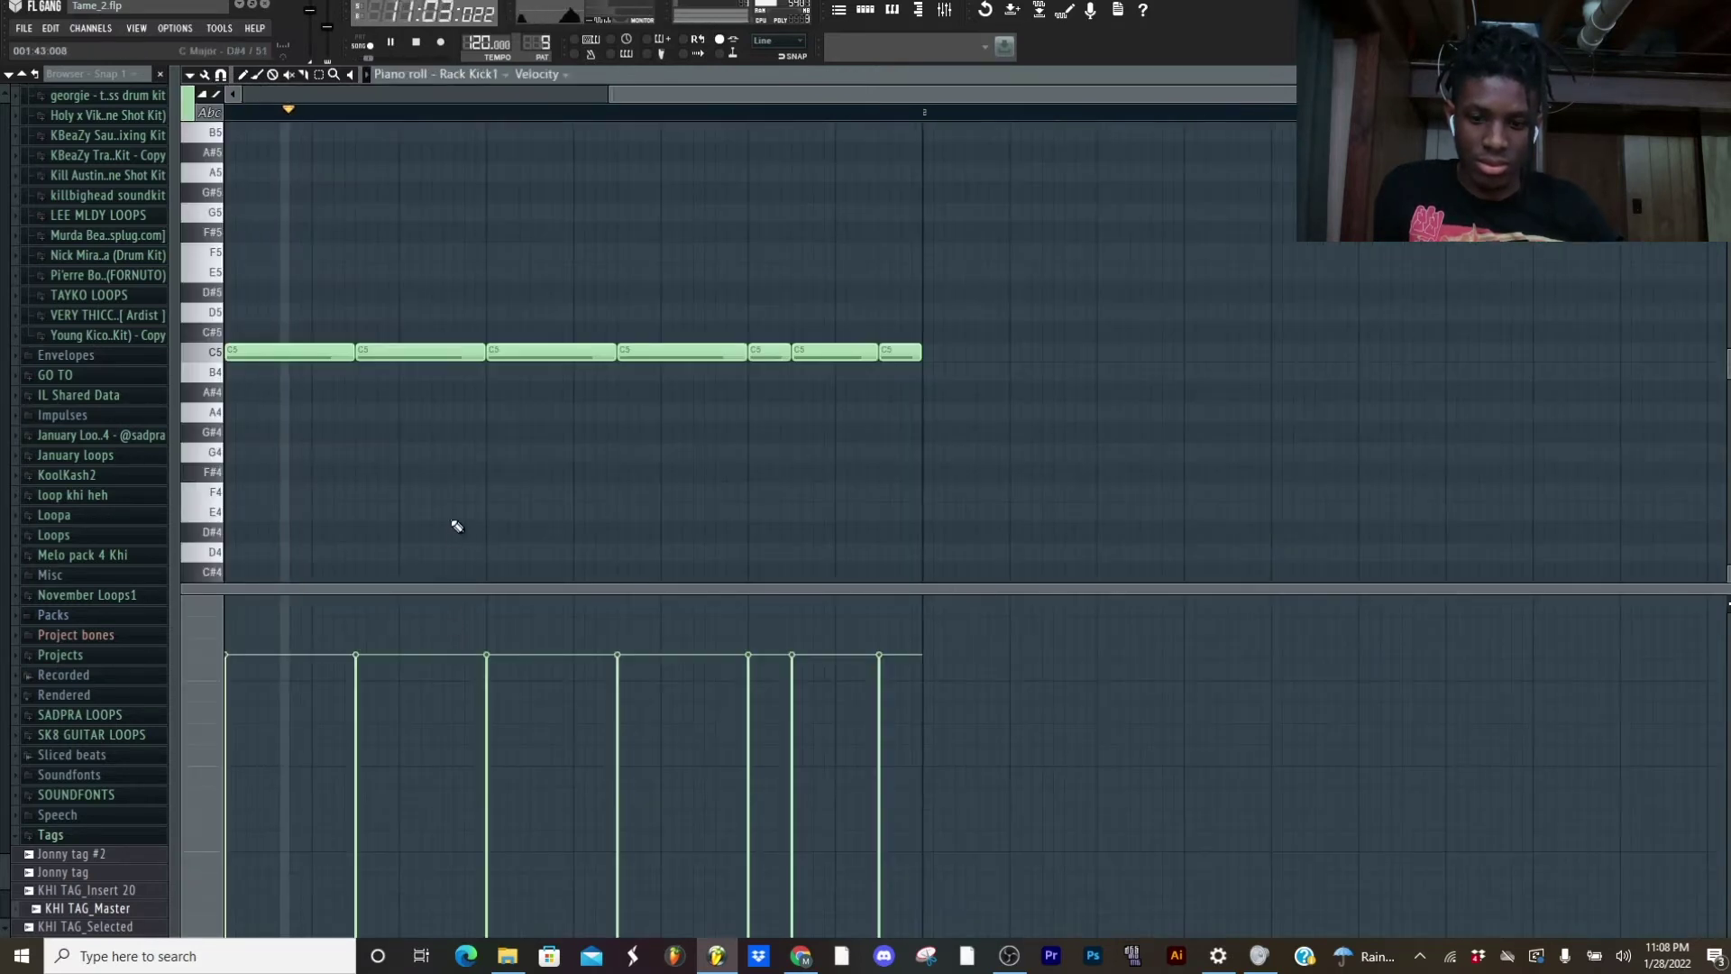
{"action": "key", "text": "space"}
{"action": "left_click", "coordinate": [853, 23]}
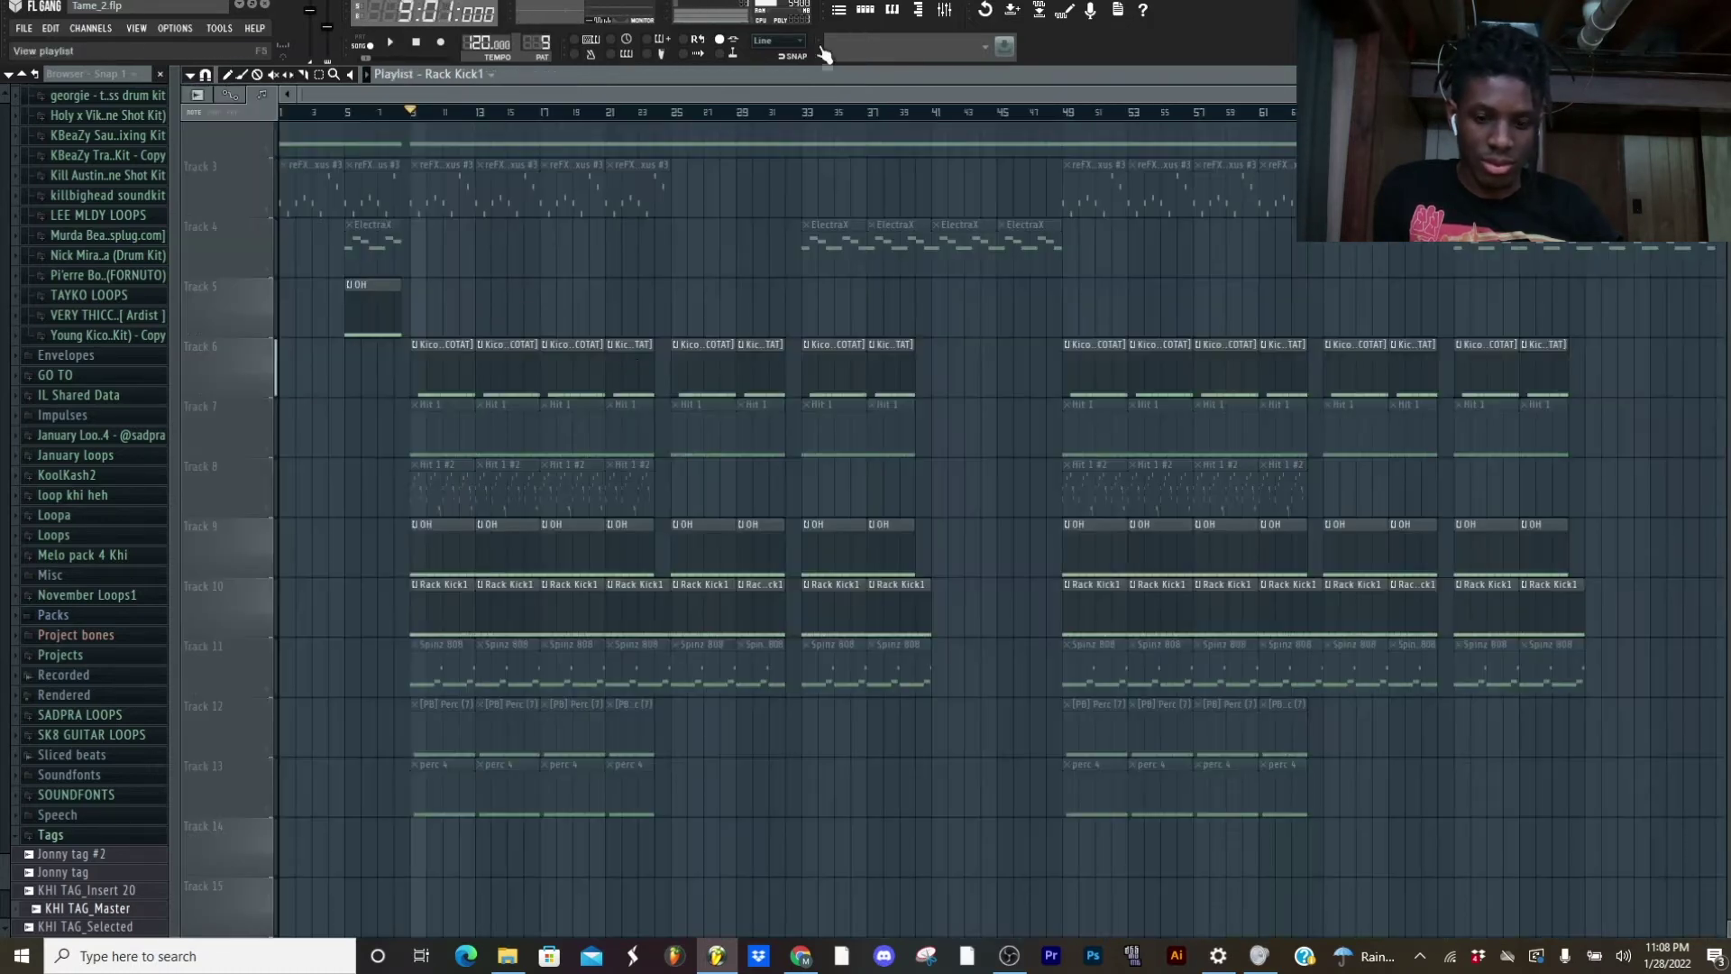
Unmute Track 11 in the playlist and play the song while viewing the Spinz 808 notes
{"action": "left_click", "coordinate": [273, 692]}
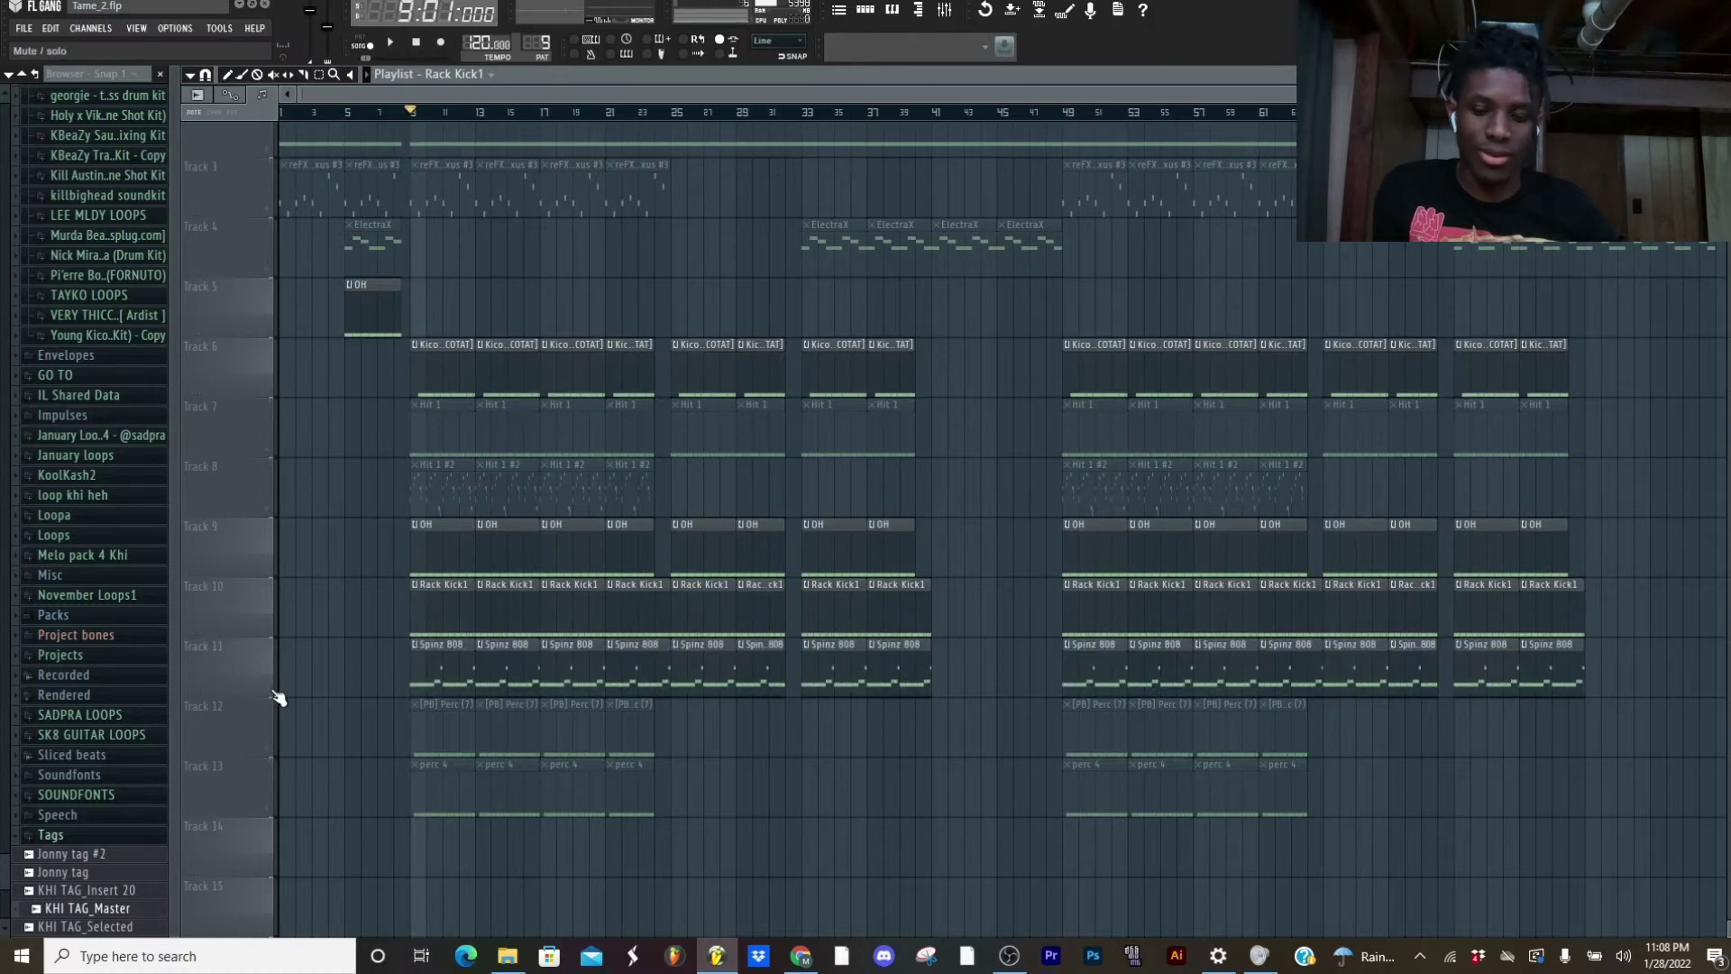
{"action": "double_click", "coordinate": [431, 687]}
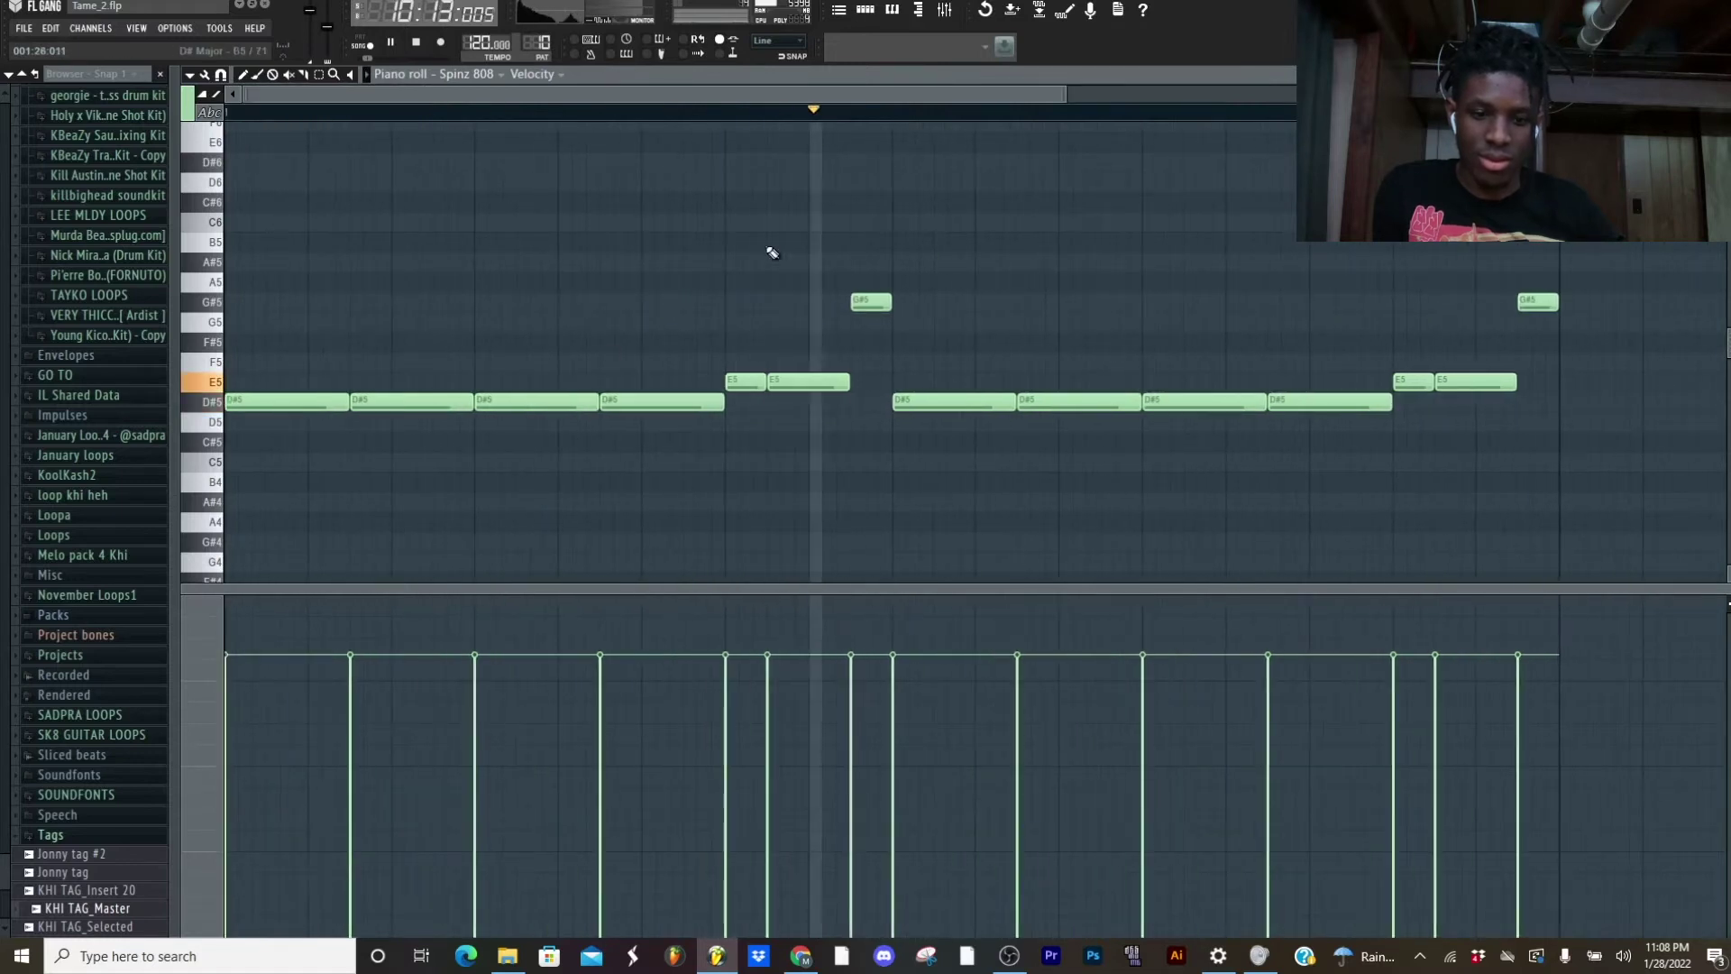
{"action": "key", "text": "space"}
Play the song while comparing Spinz 808's Fruity Soft Clipper, Blood Overdrive and Fast Dist effects in the mixer, and return to the playlist
{"action": "left_click", "coordinate": [949, 25]}
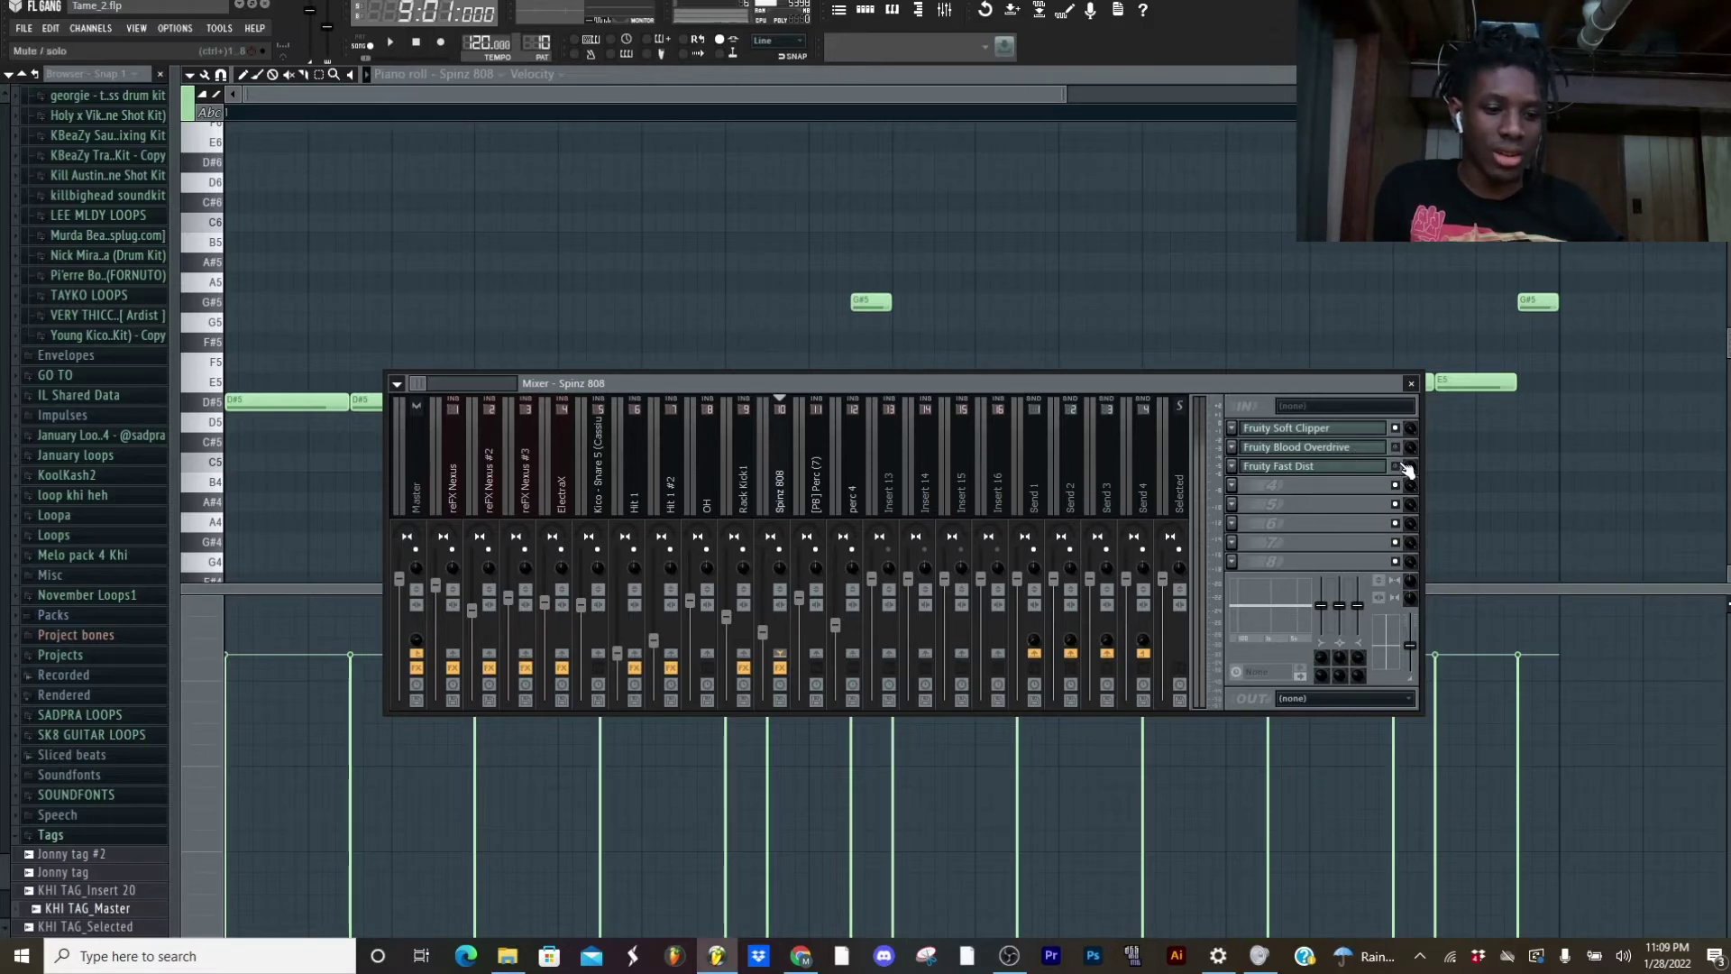
{"action": "key", "text": "space"}
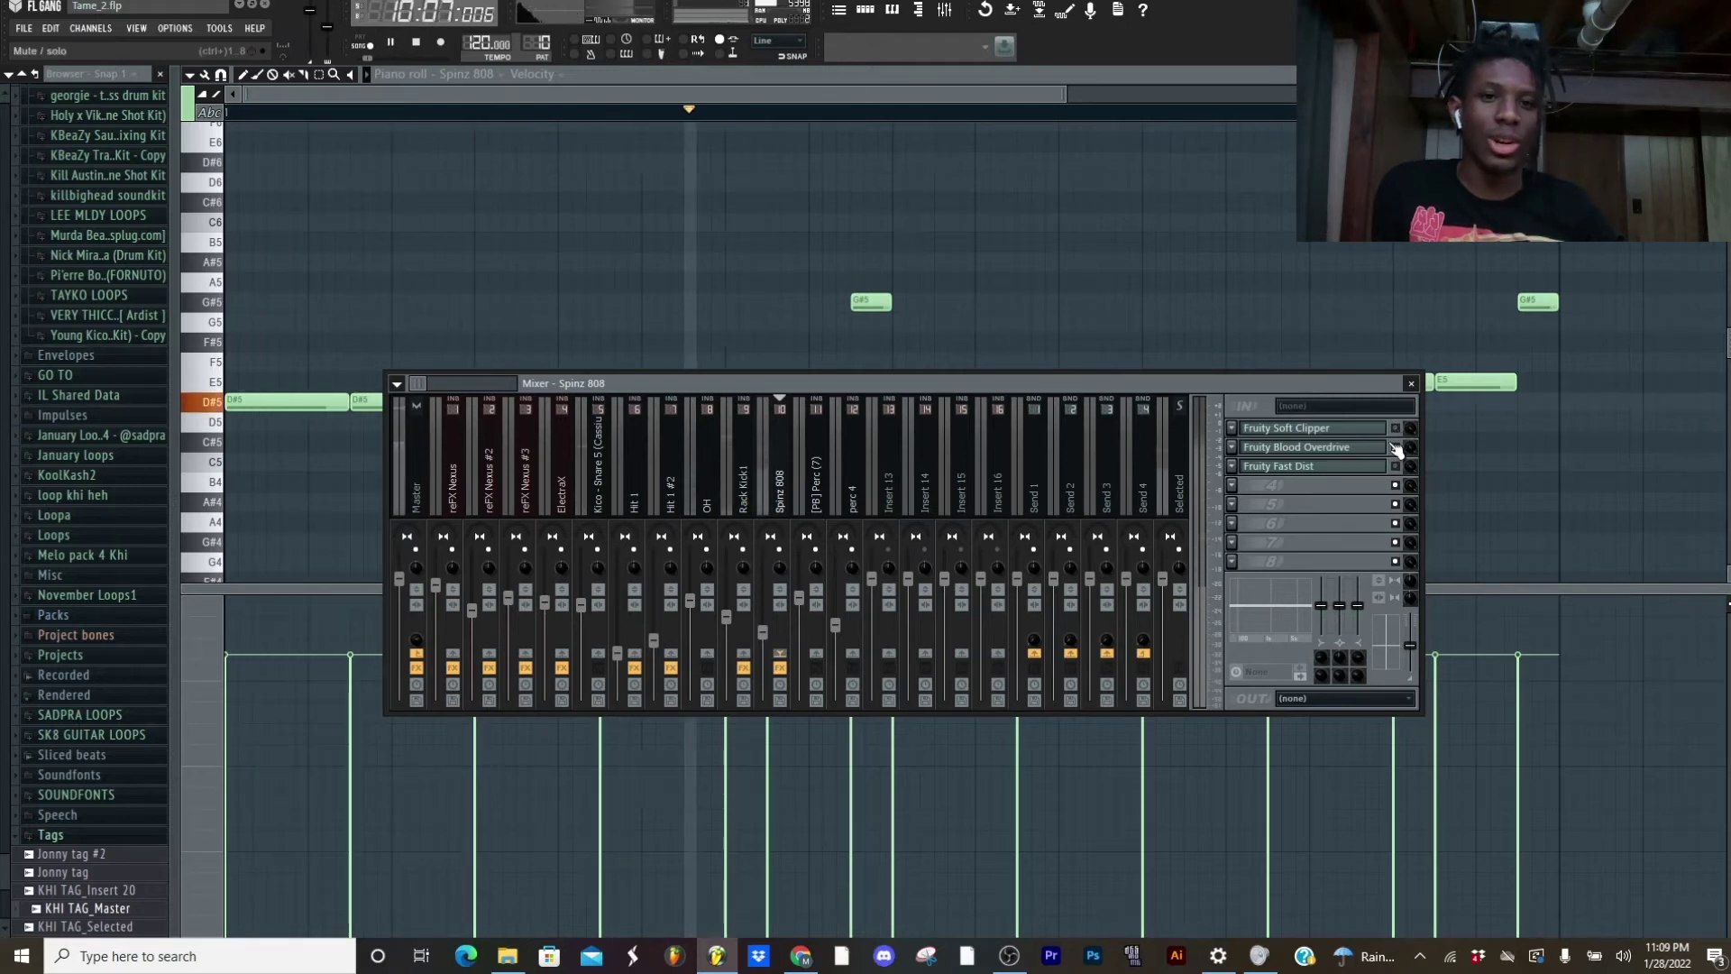
{"action": "key", "text": "space"}
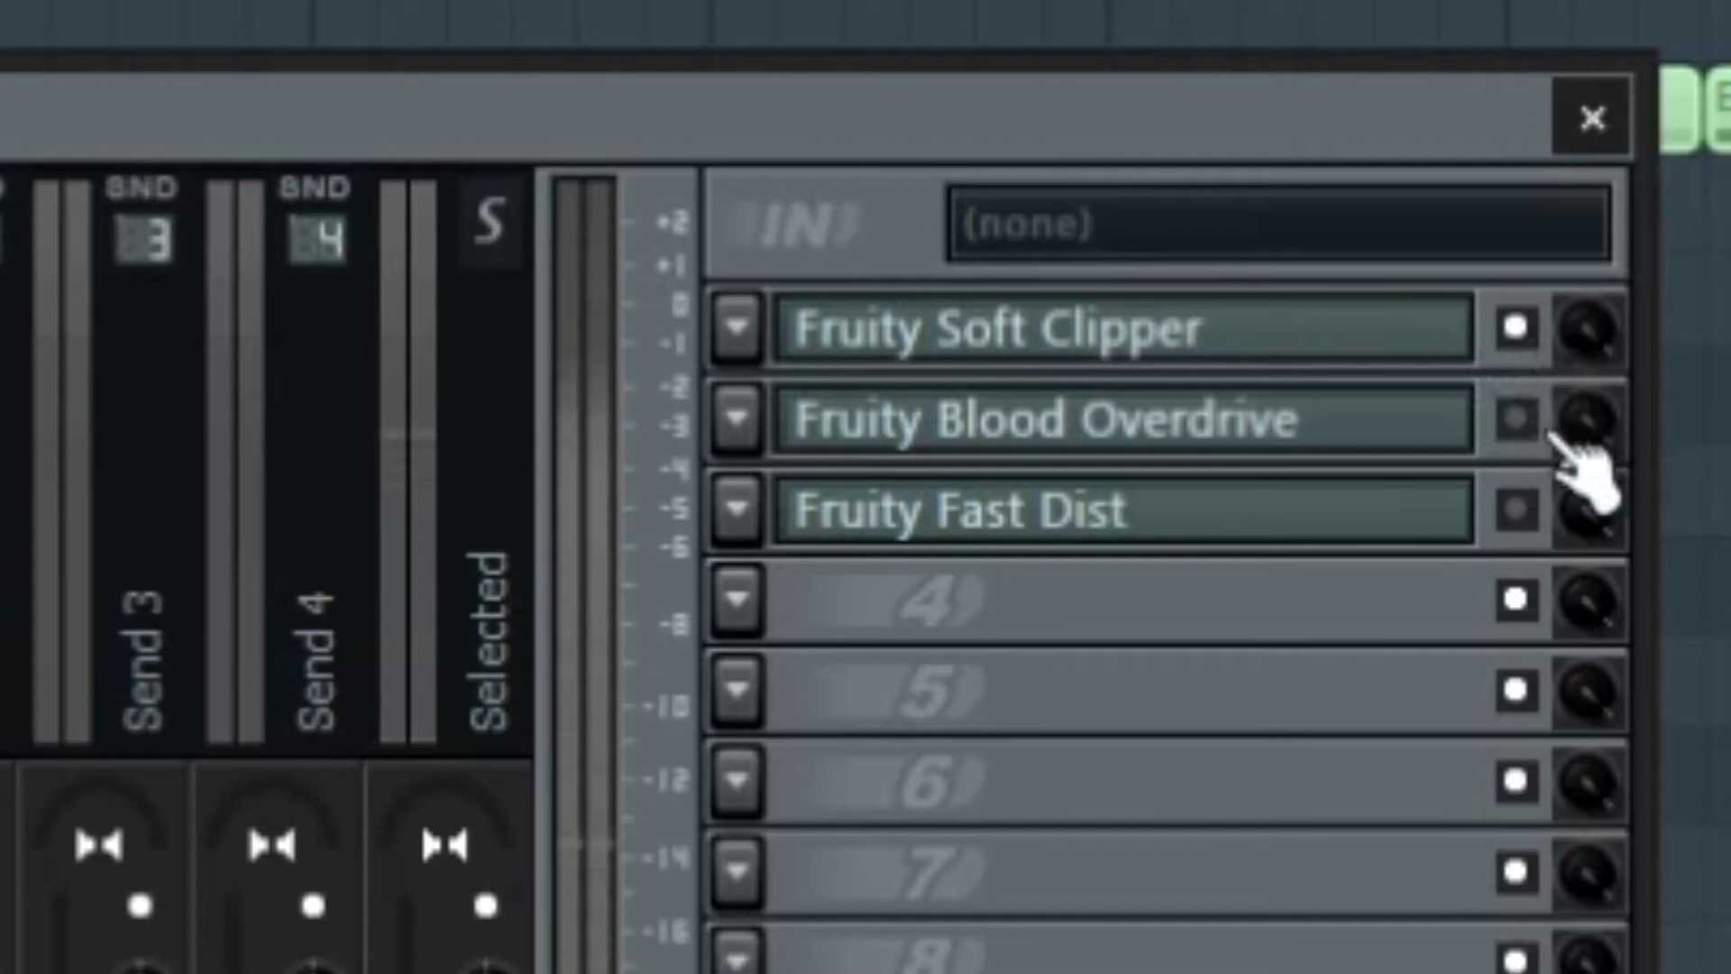
{"action": "key", "text": "space"}
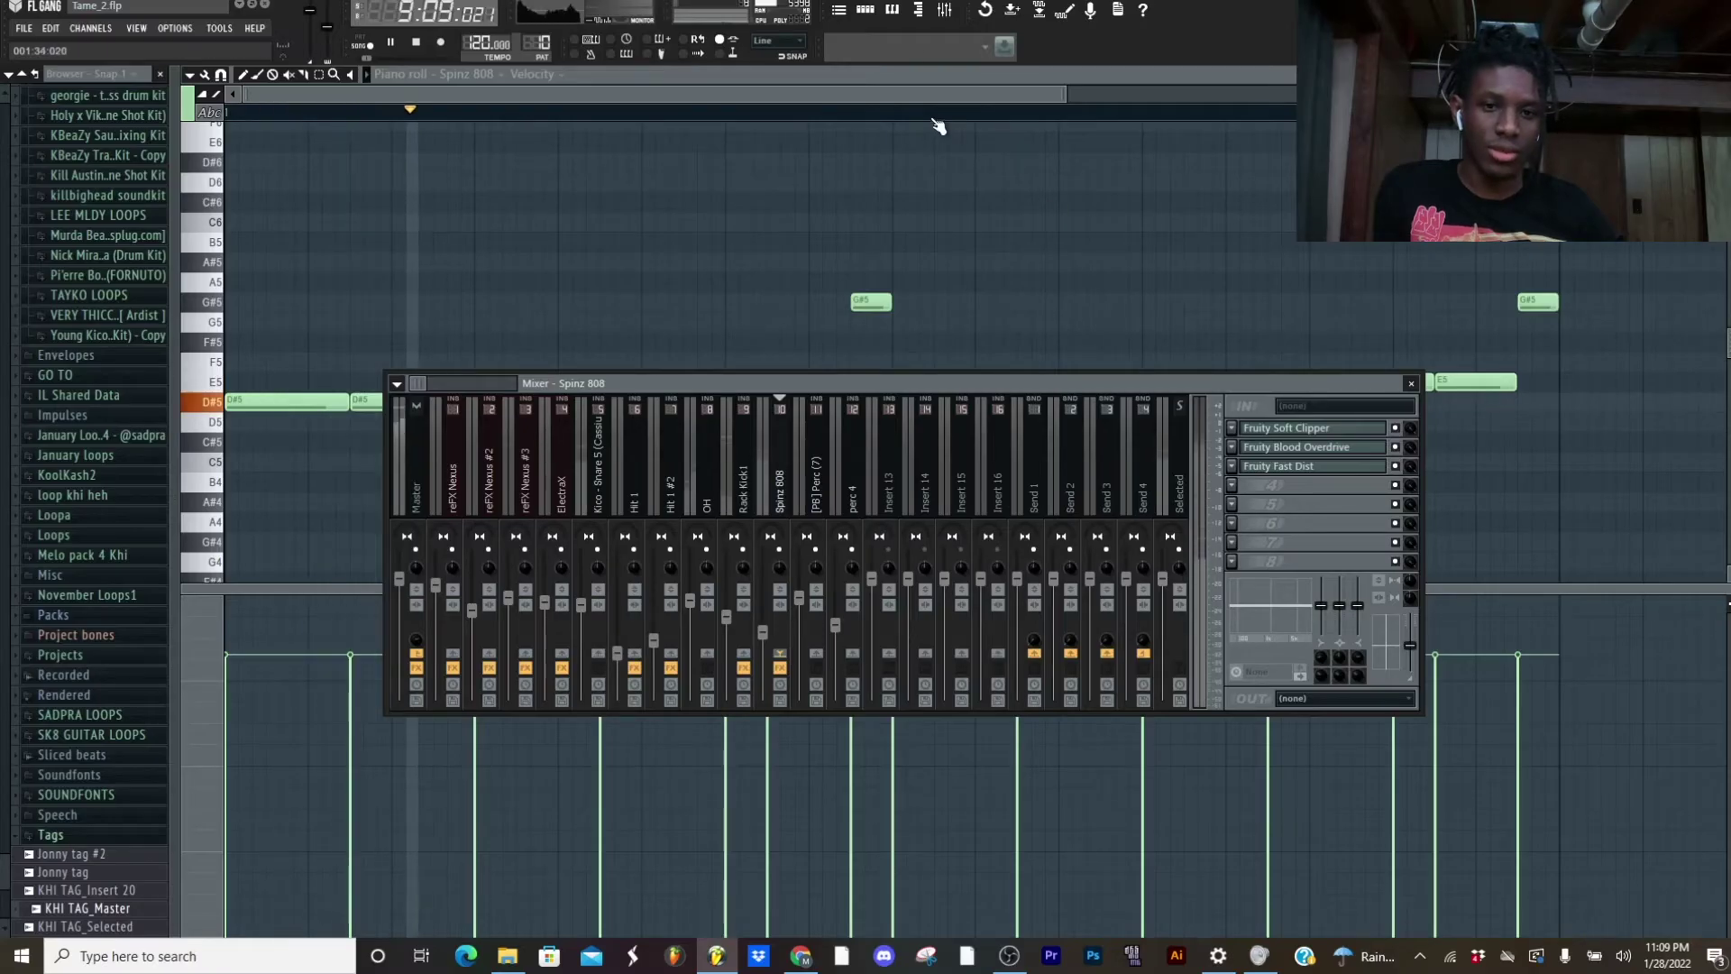
{"action": "left_click", "coordinate": [843, 15]}
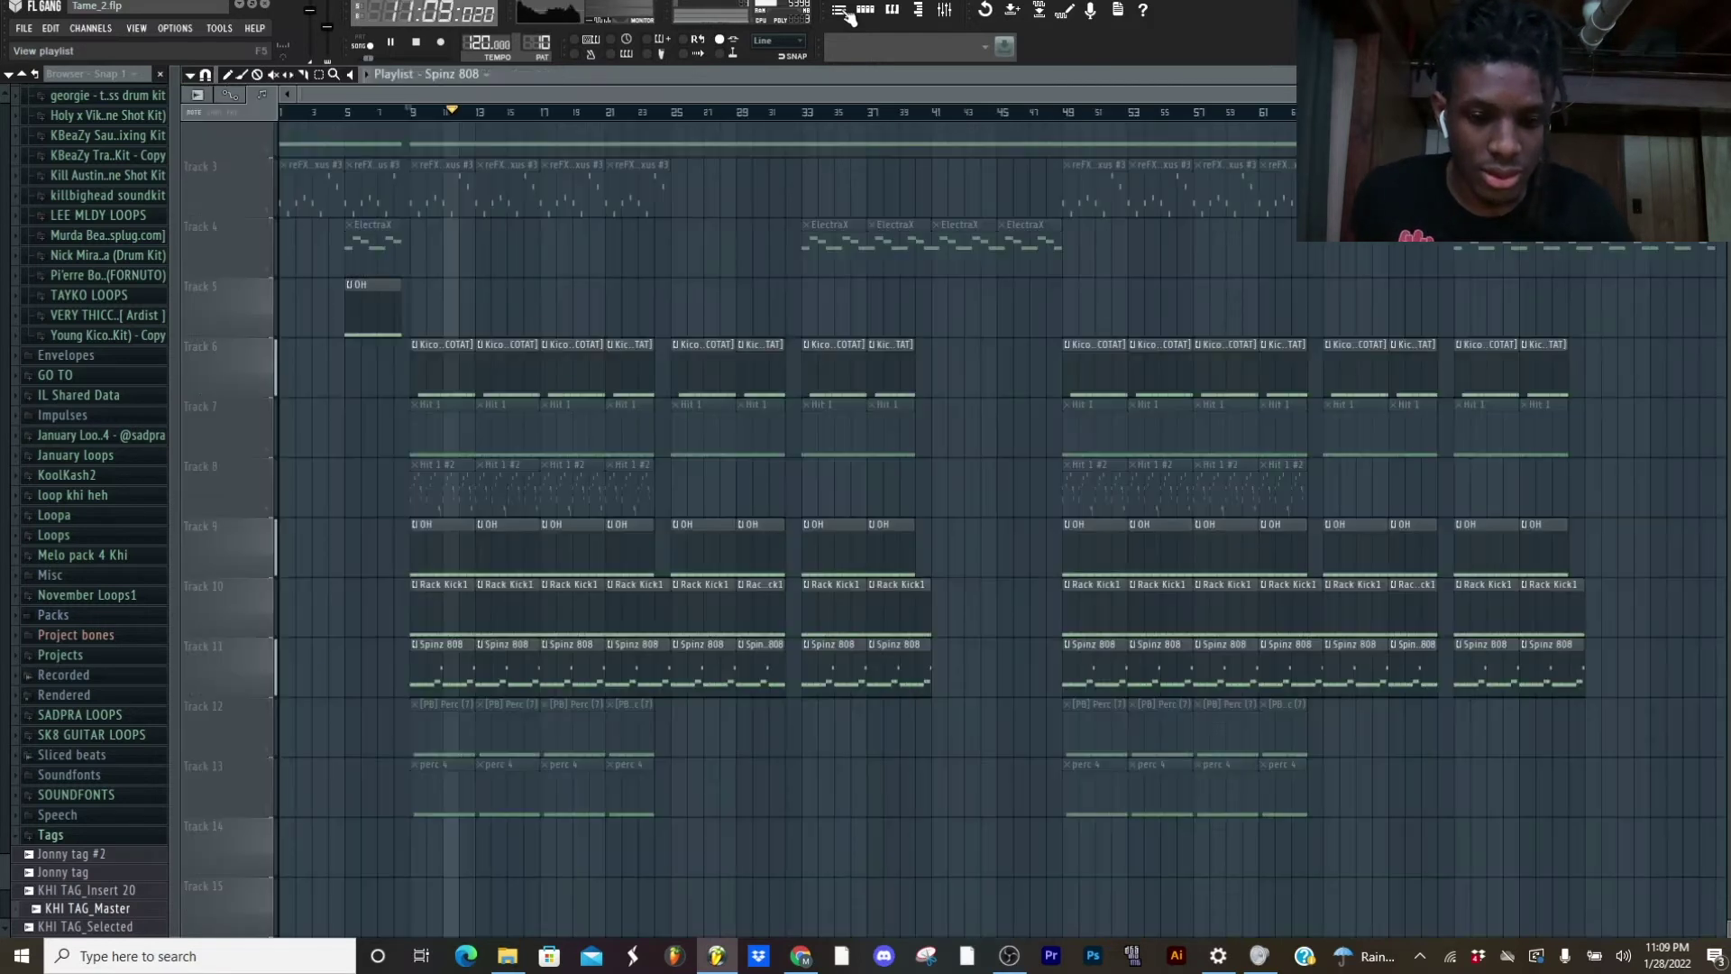
{"action": "key", "text": "space"}
Unmute Track 12, play the song while viewing the [PB] Perc (7) notes in the piano roll, and return to the playlist
{"action": "left_click", "coordinate": [272, 756]}
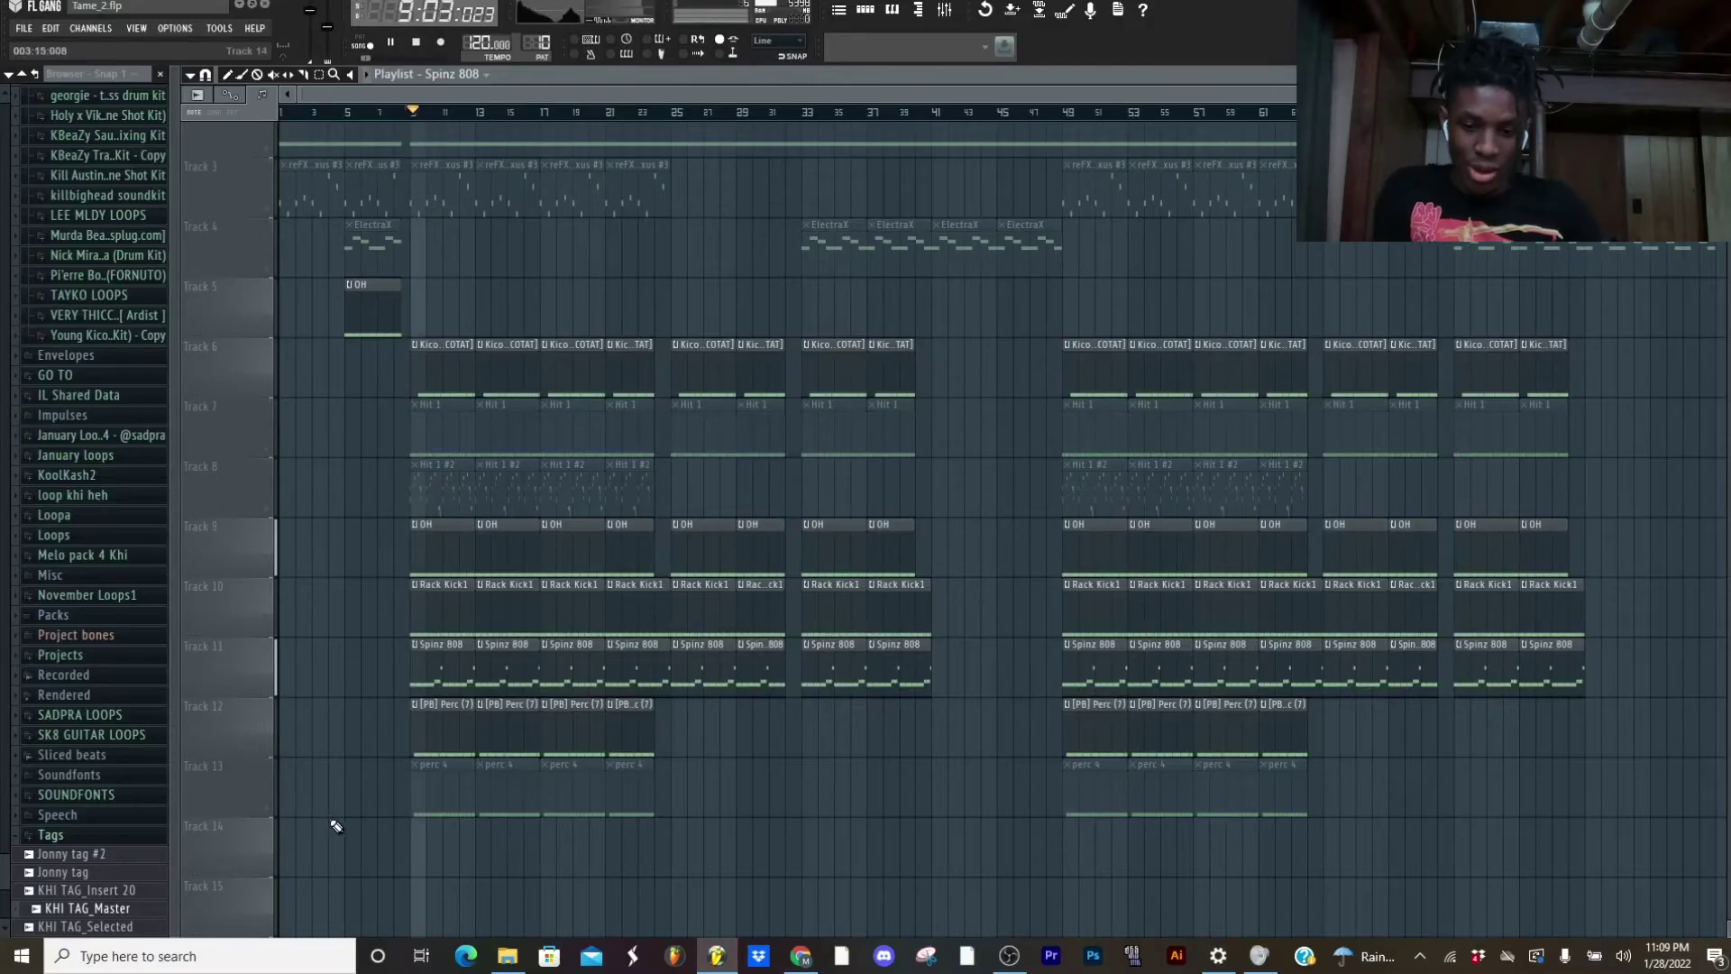
{"action": "double_click", "coordinate": [462, 719]}
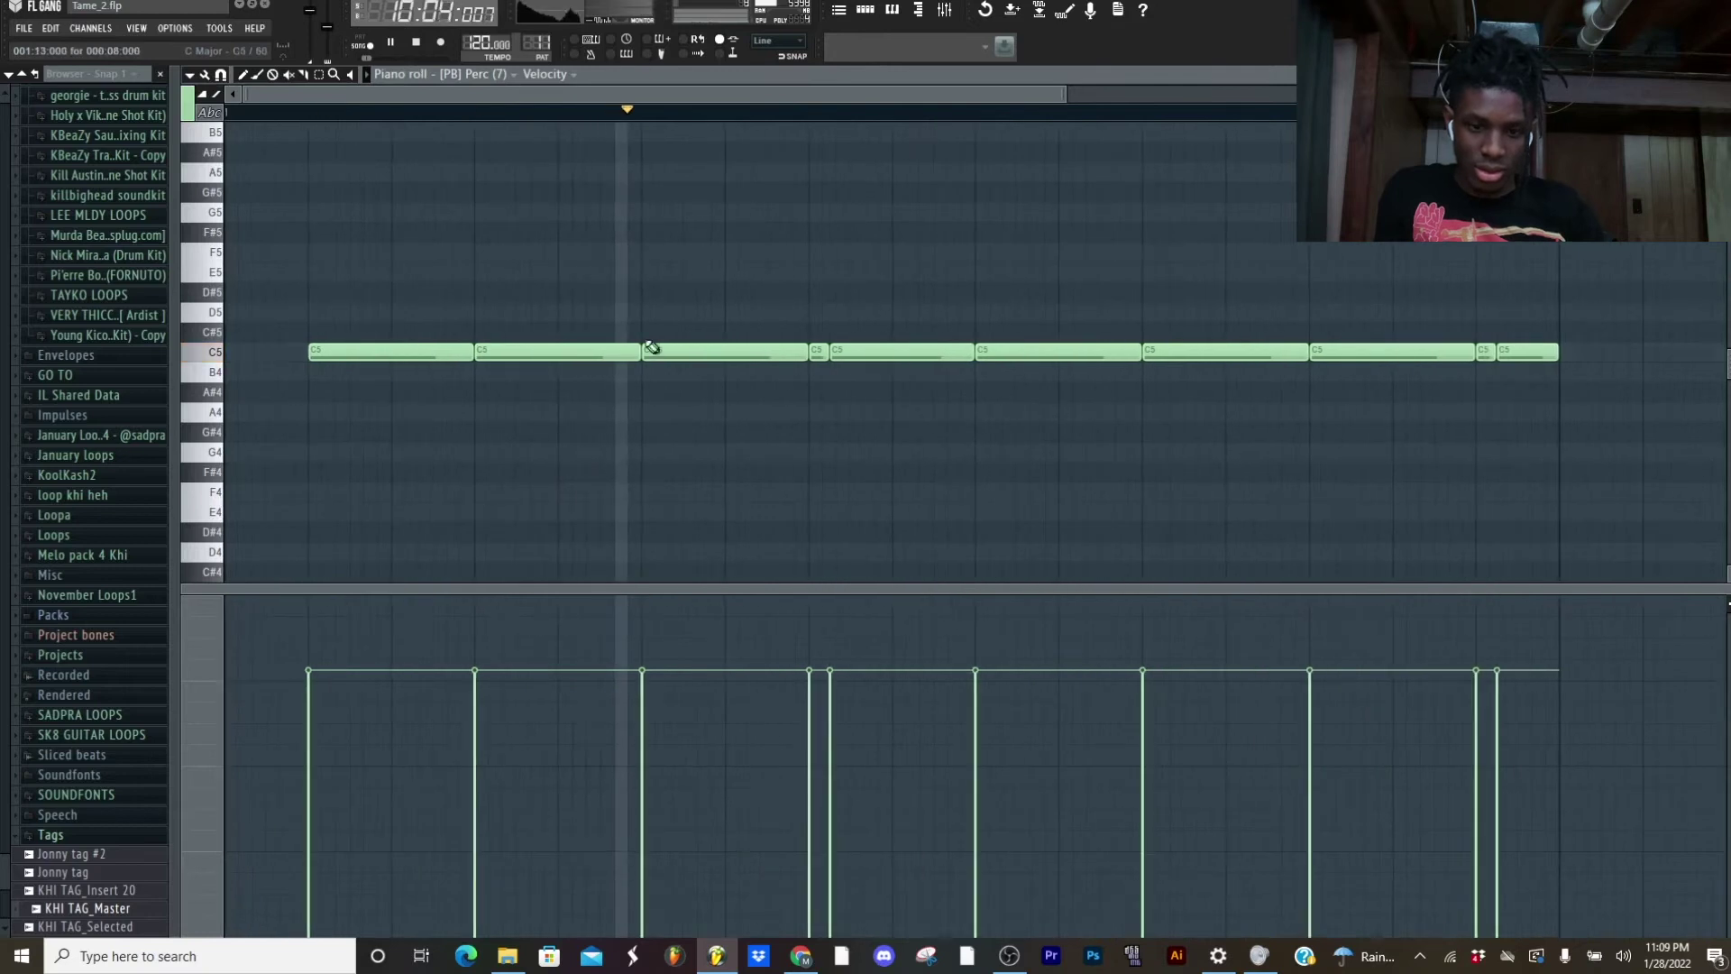
{"action": "key", "text": "space"}
{"action": "left_click", "coordinate": [837, 20]}
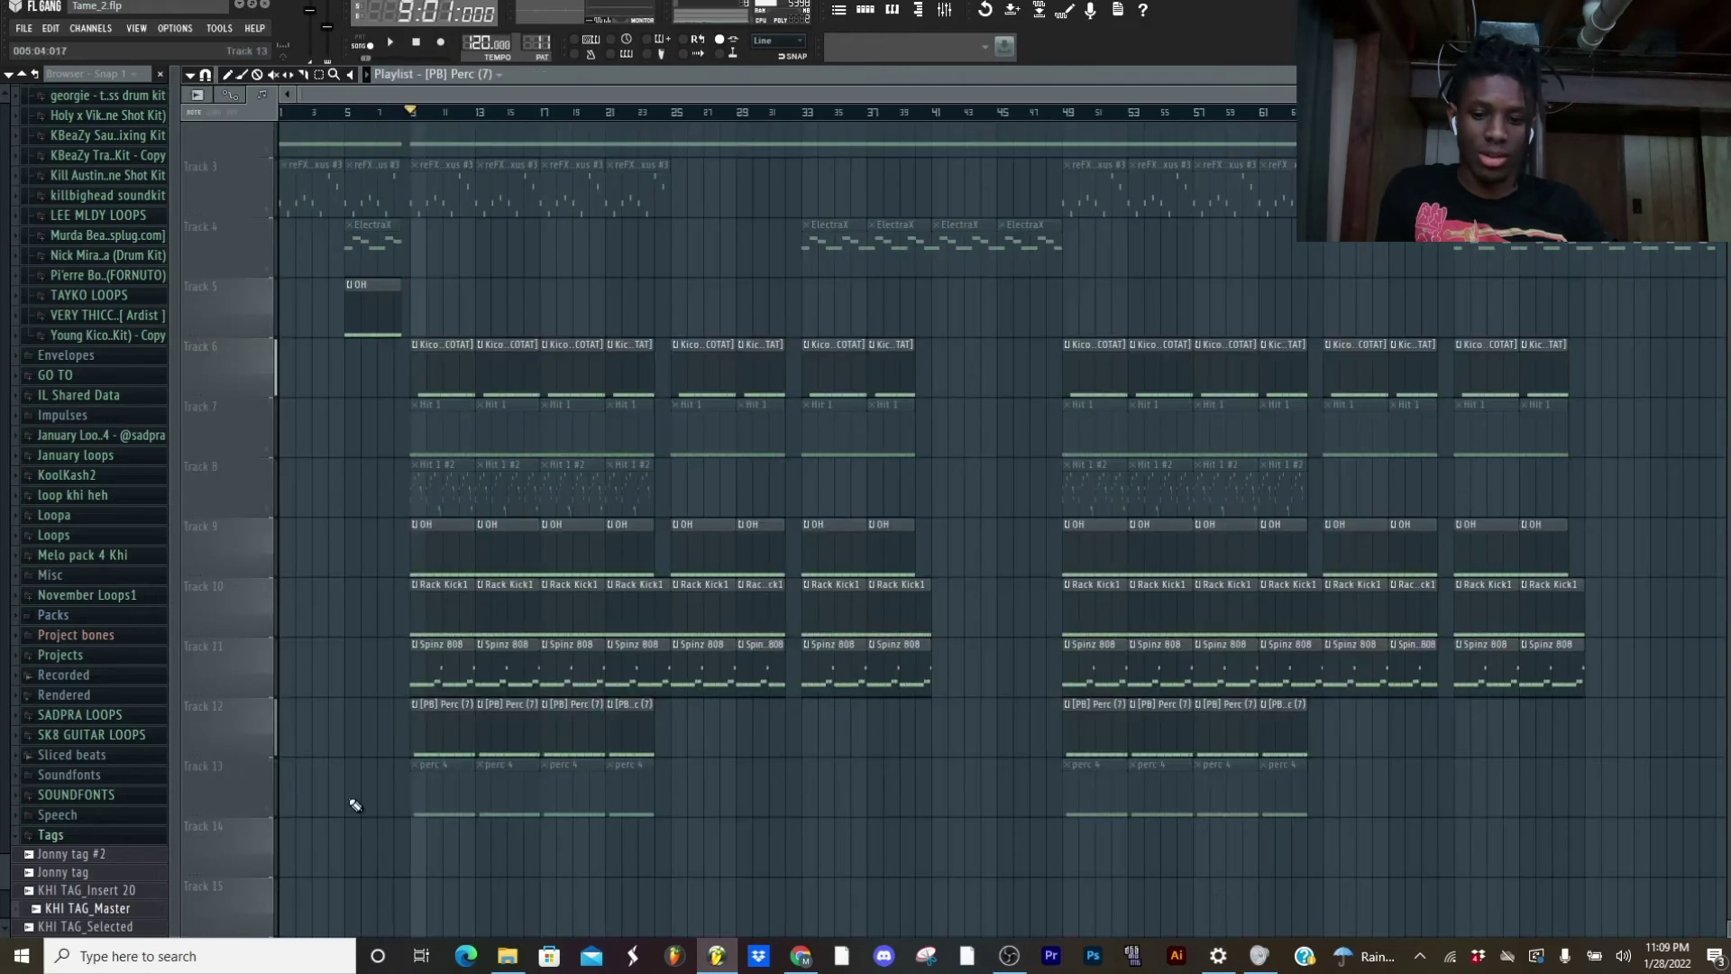
View the perc 4 notes from Track 13 in the piano roll and play them
{"action": "double_click", "coordinate": [439, 781]}
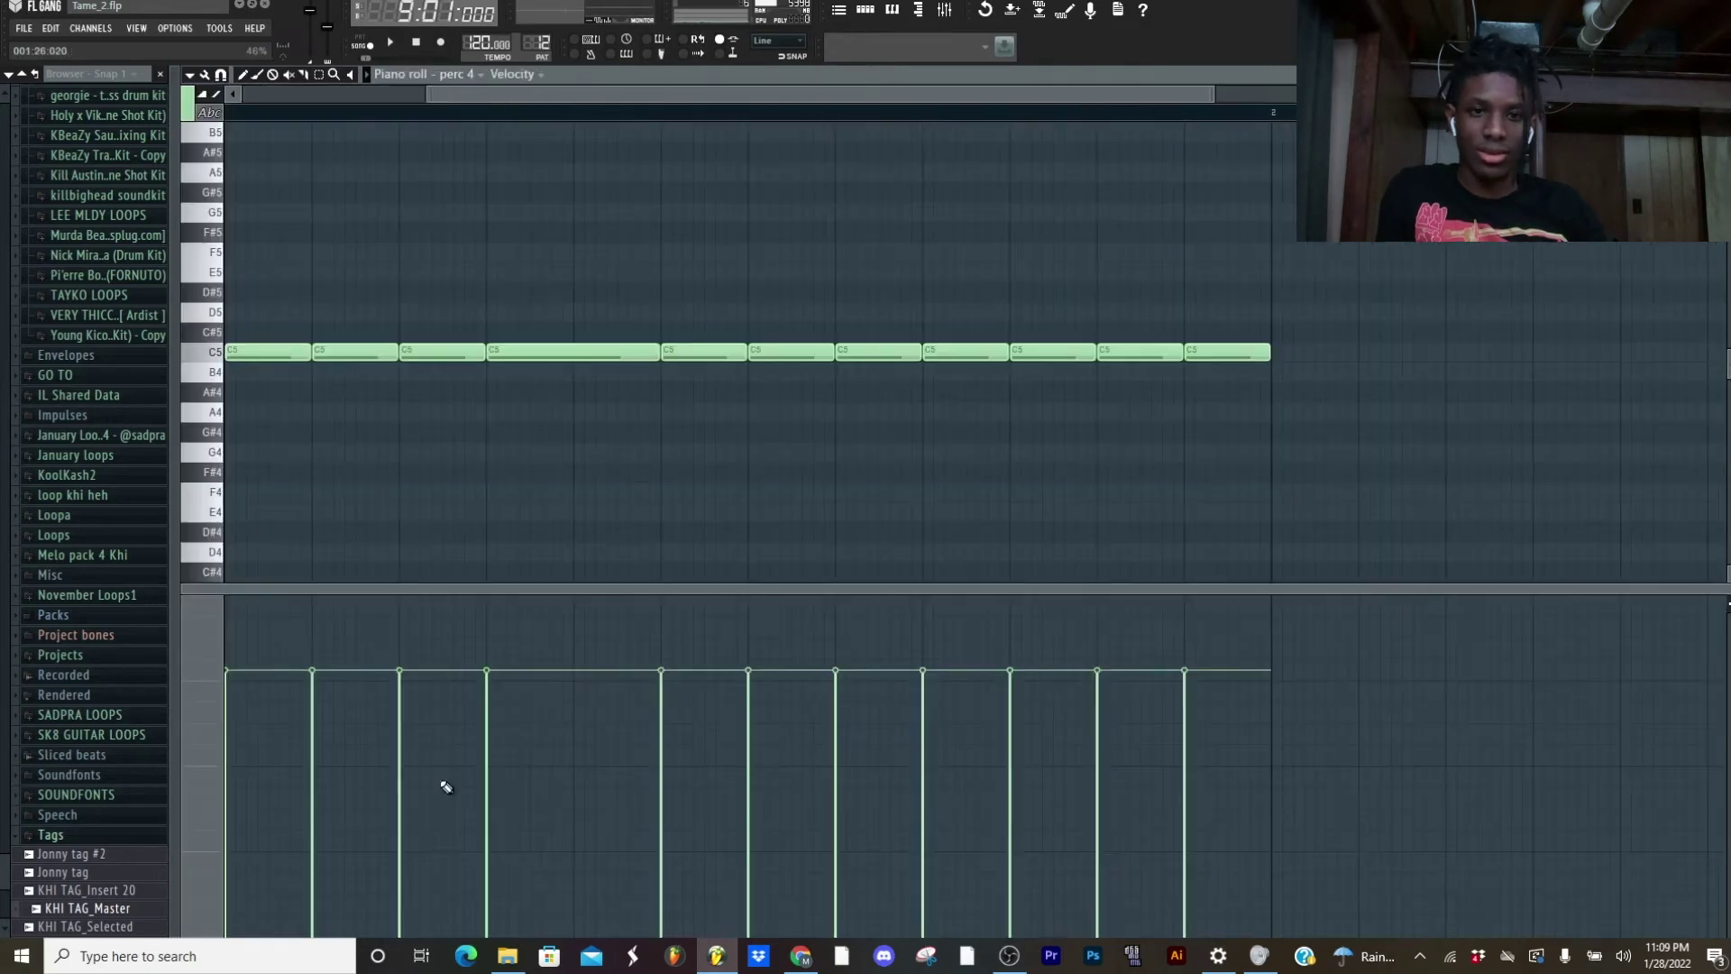
{"action": "scroll", "coordinate": [616, 142], "scroll_direction": "left", "scroll_amount": 4}
{"action": "key", "text": "space"}
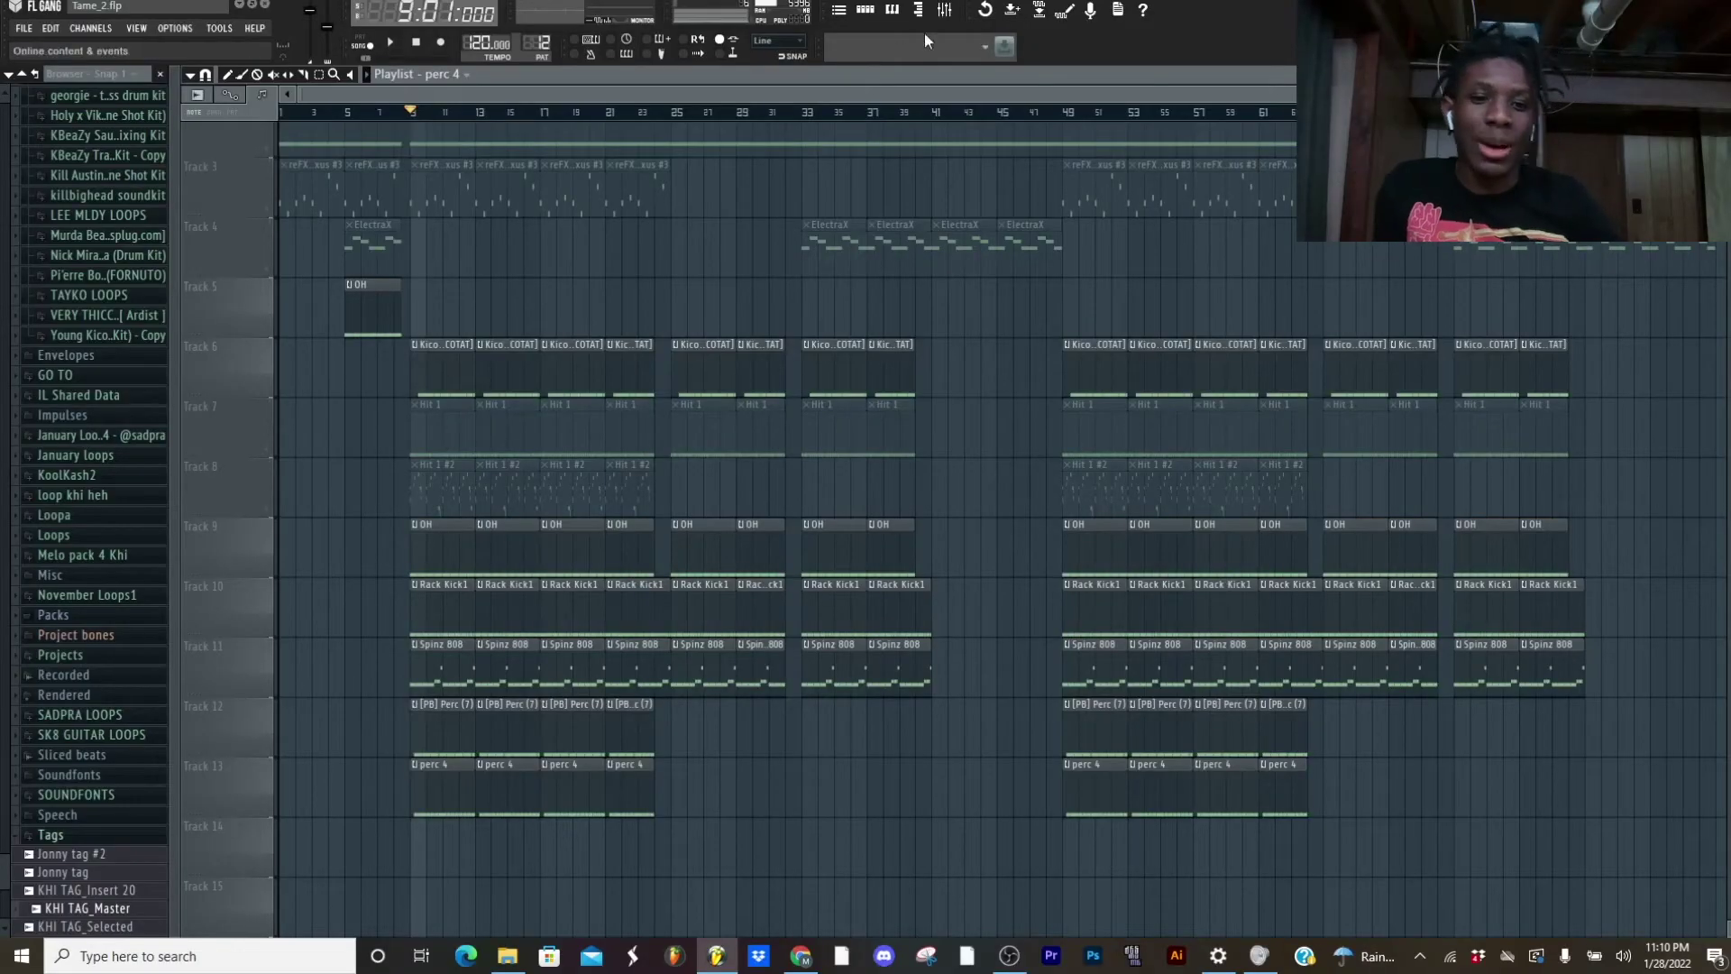
View the effects on the Hit 1 track in the mixer and close the mixer
{"action": "left_click", "coordinate": [946, 12]}
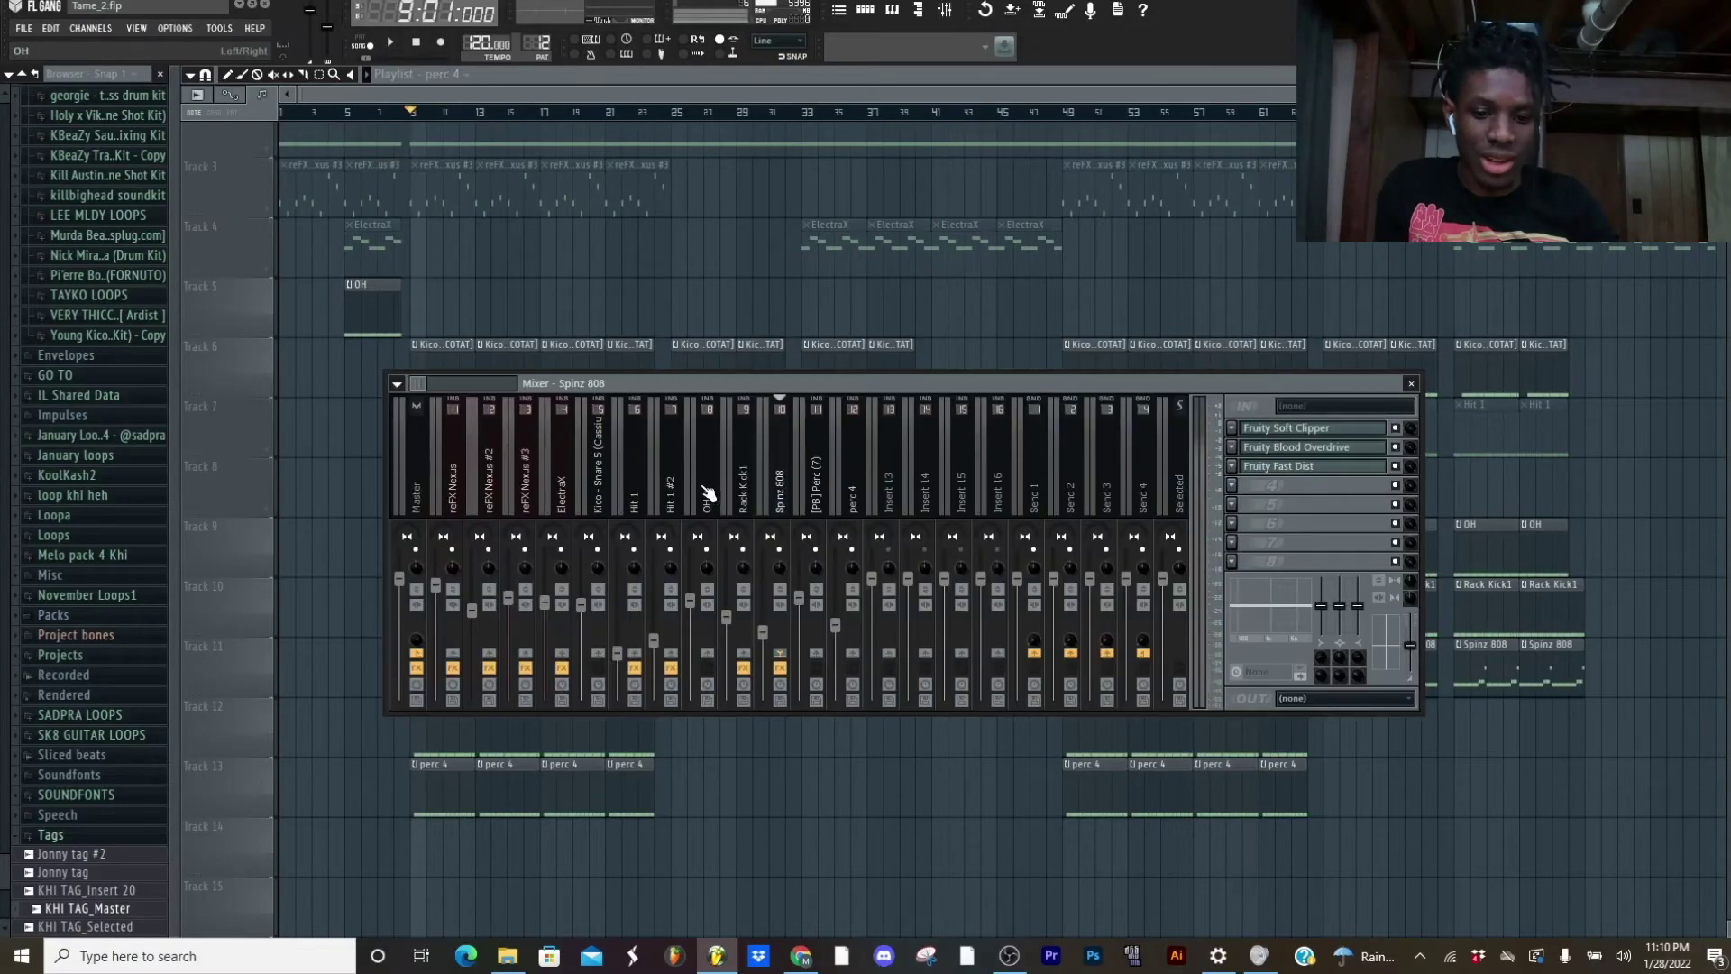
{"action": "left_click", "coordinate": [640, 498]}
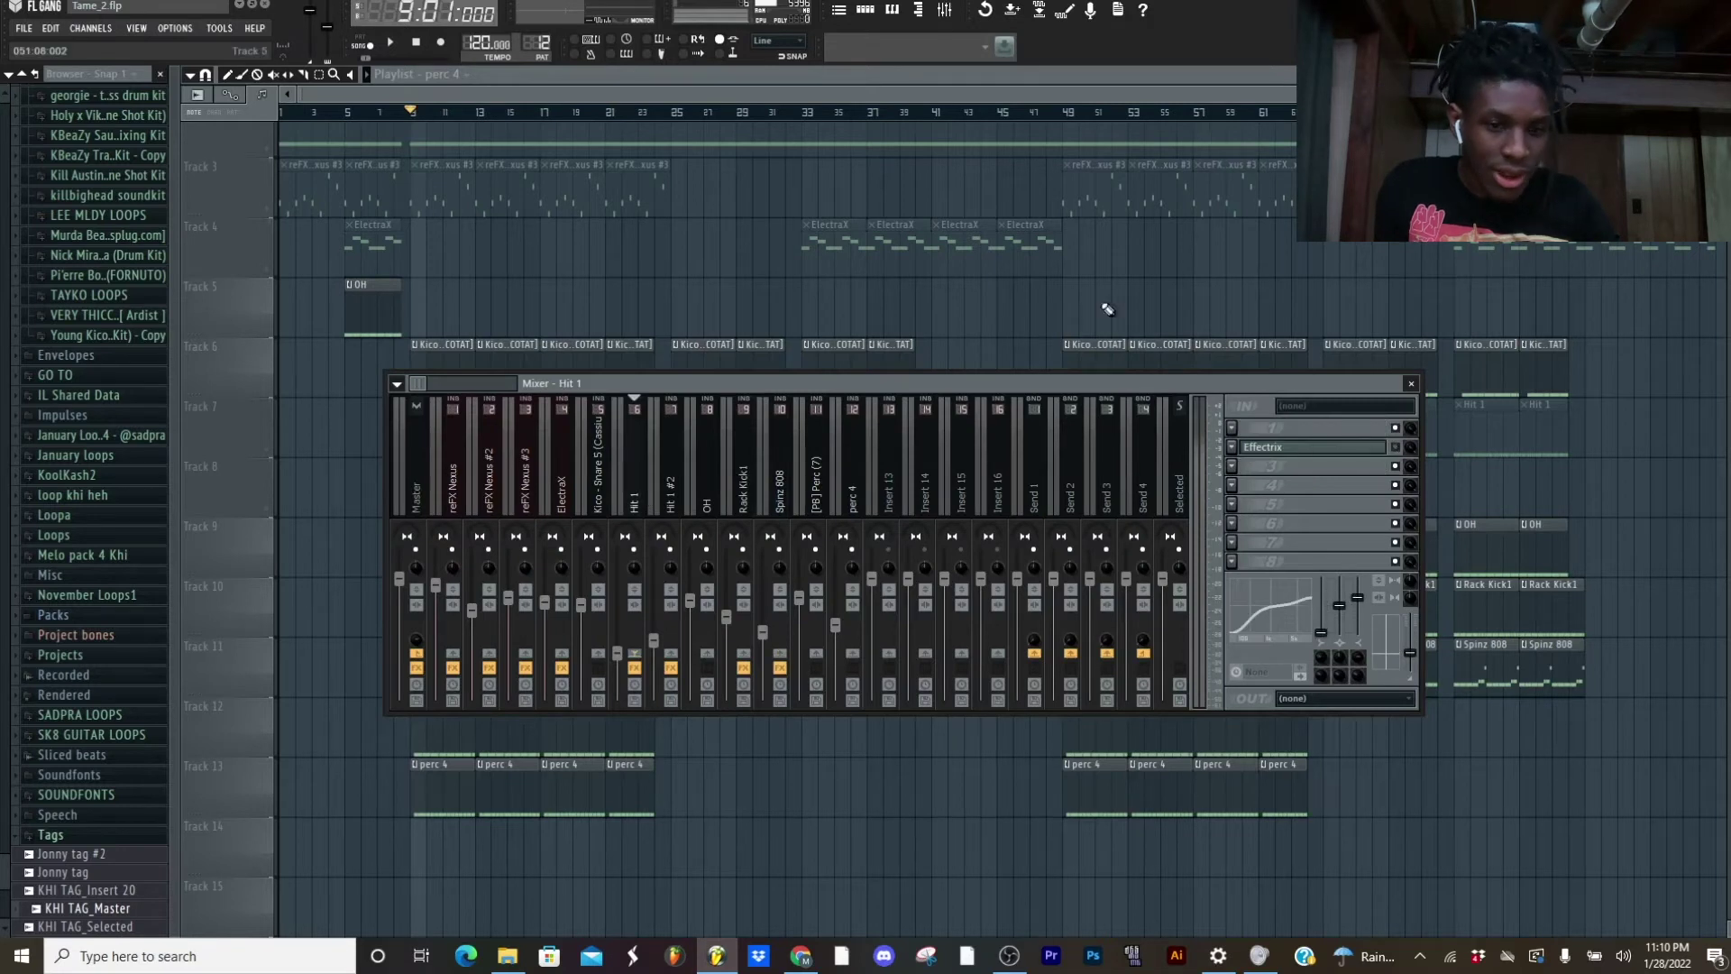
{"action": "key", "text": "F9"}
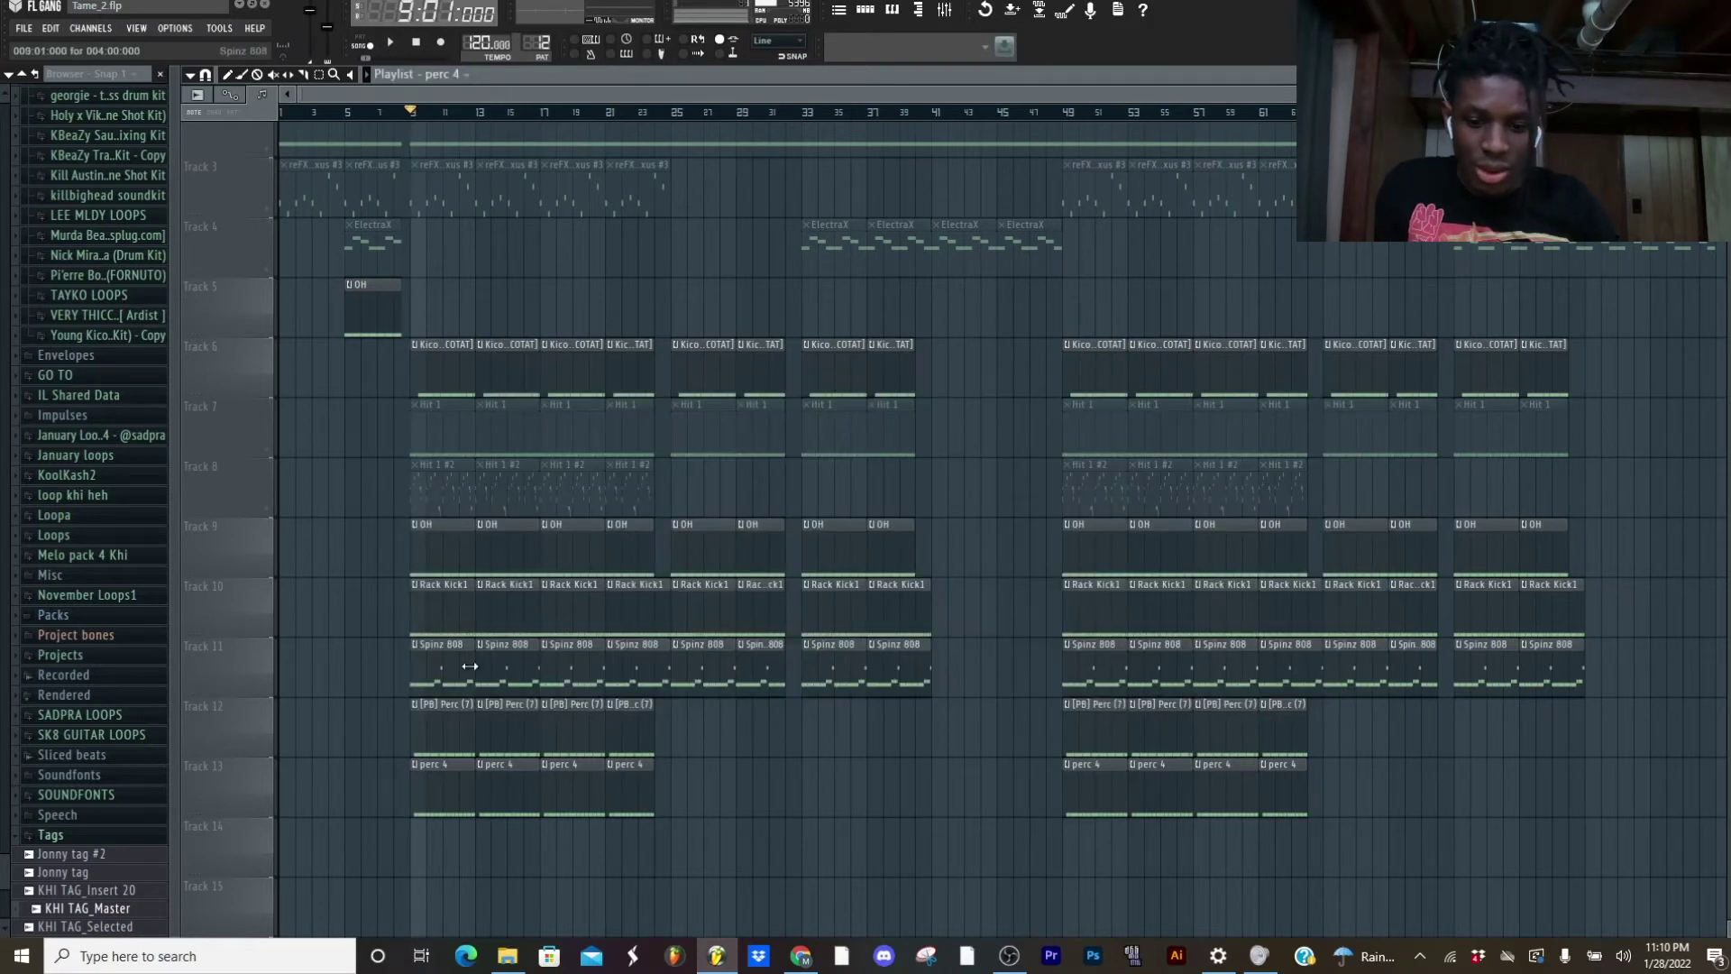
Unmute Track 7 in the playlist and view the Hit 1 notes in the piano roll
{"action": "left_click", "coordinate": [272, 454]}
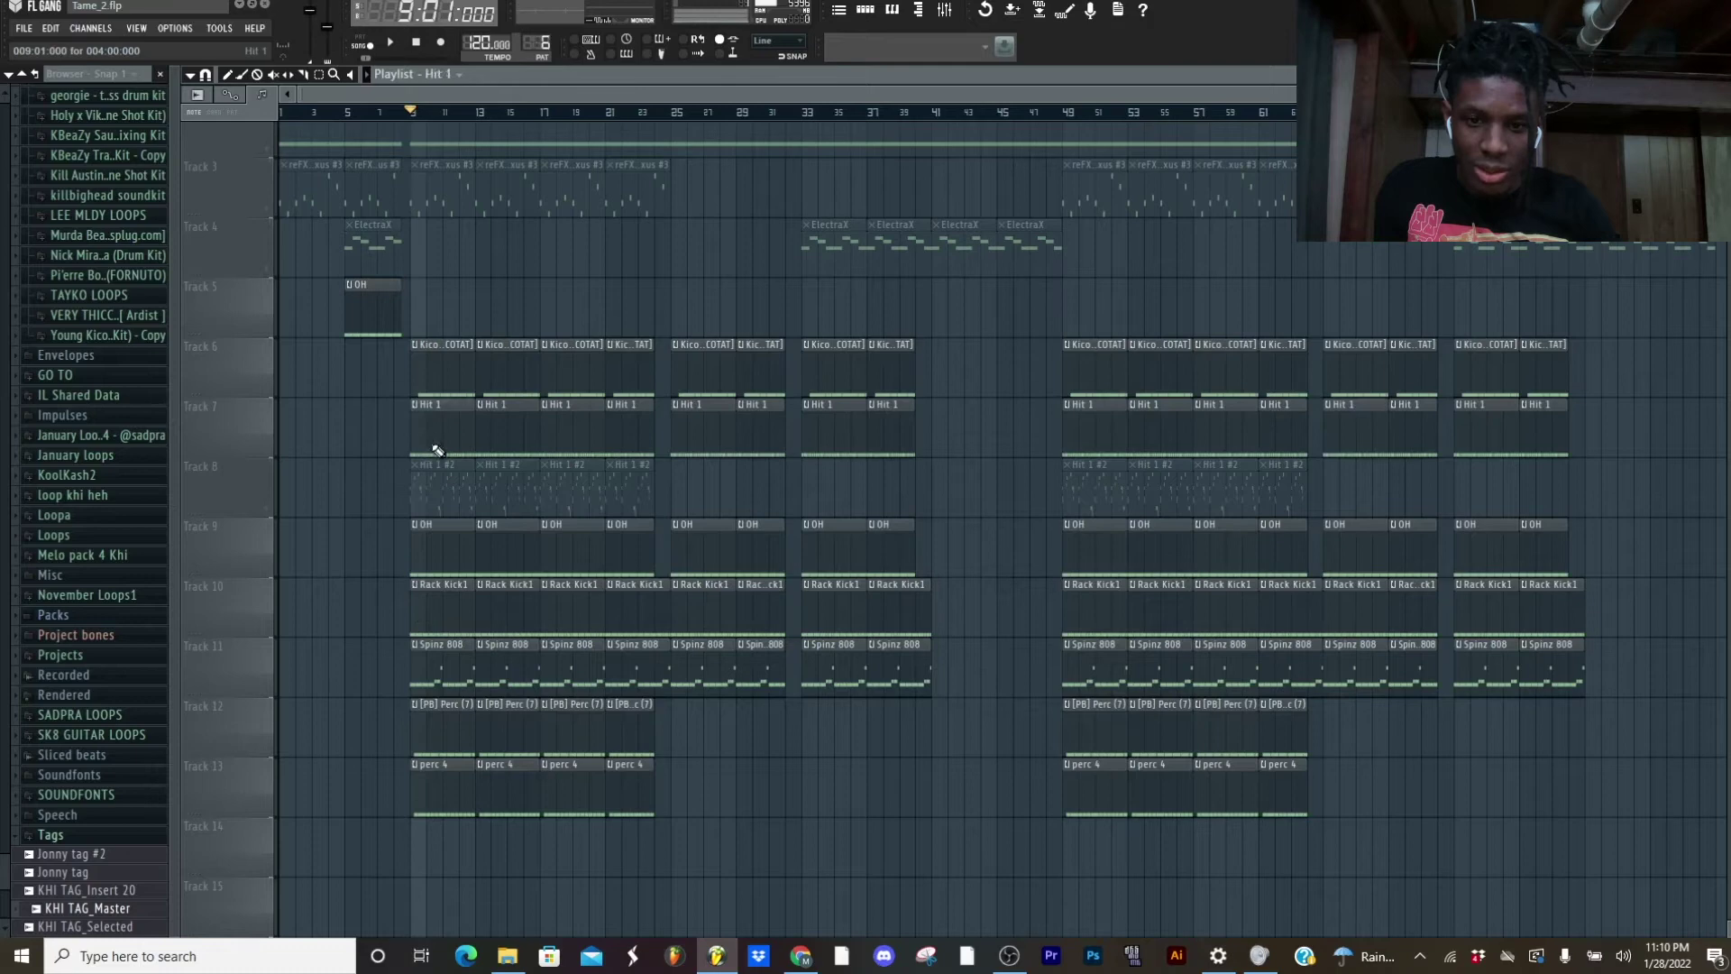
{"action": "double_click", "coordinate": [431, 444]}
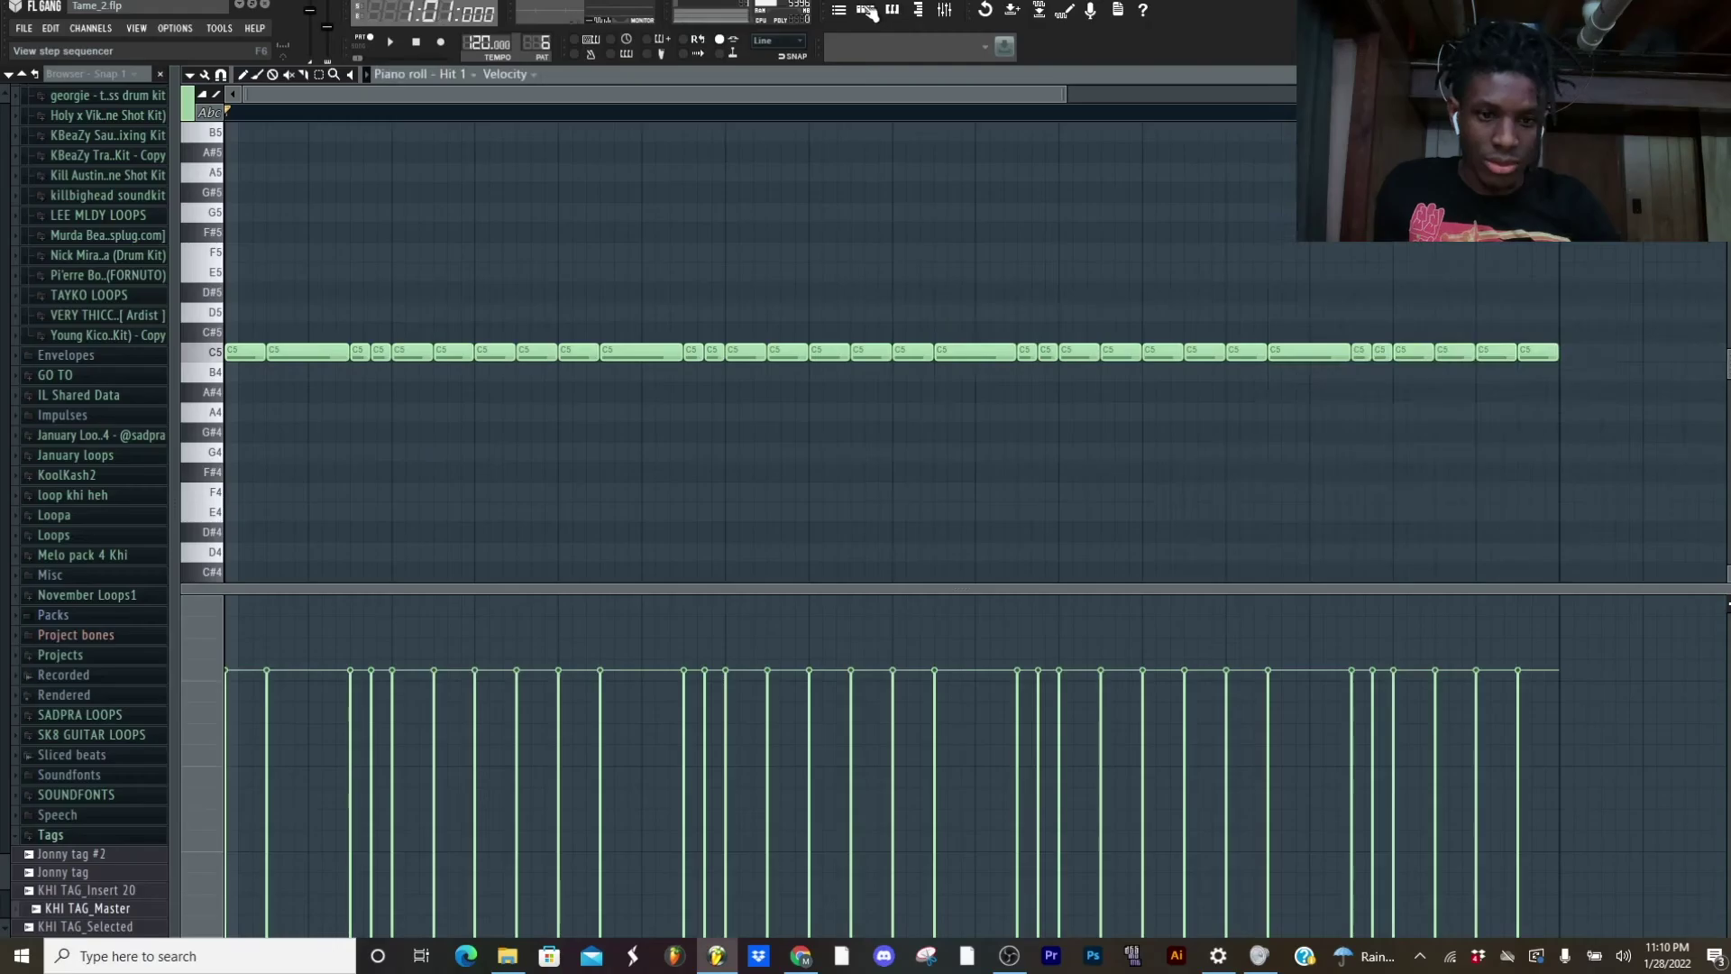
Mute Hit 1 in the channel rack, fill every second step of Hit 1 #2, and play the pattern
{"action": "left_click", "coordinate": [866, 12]}
{"action": "right_click", "coordinate": [942, 333]}
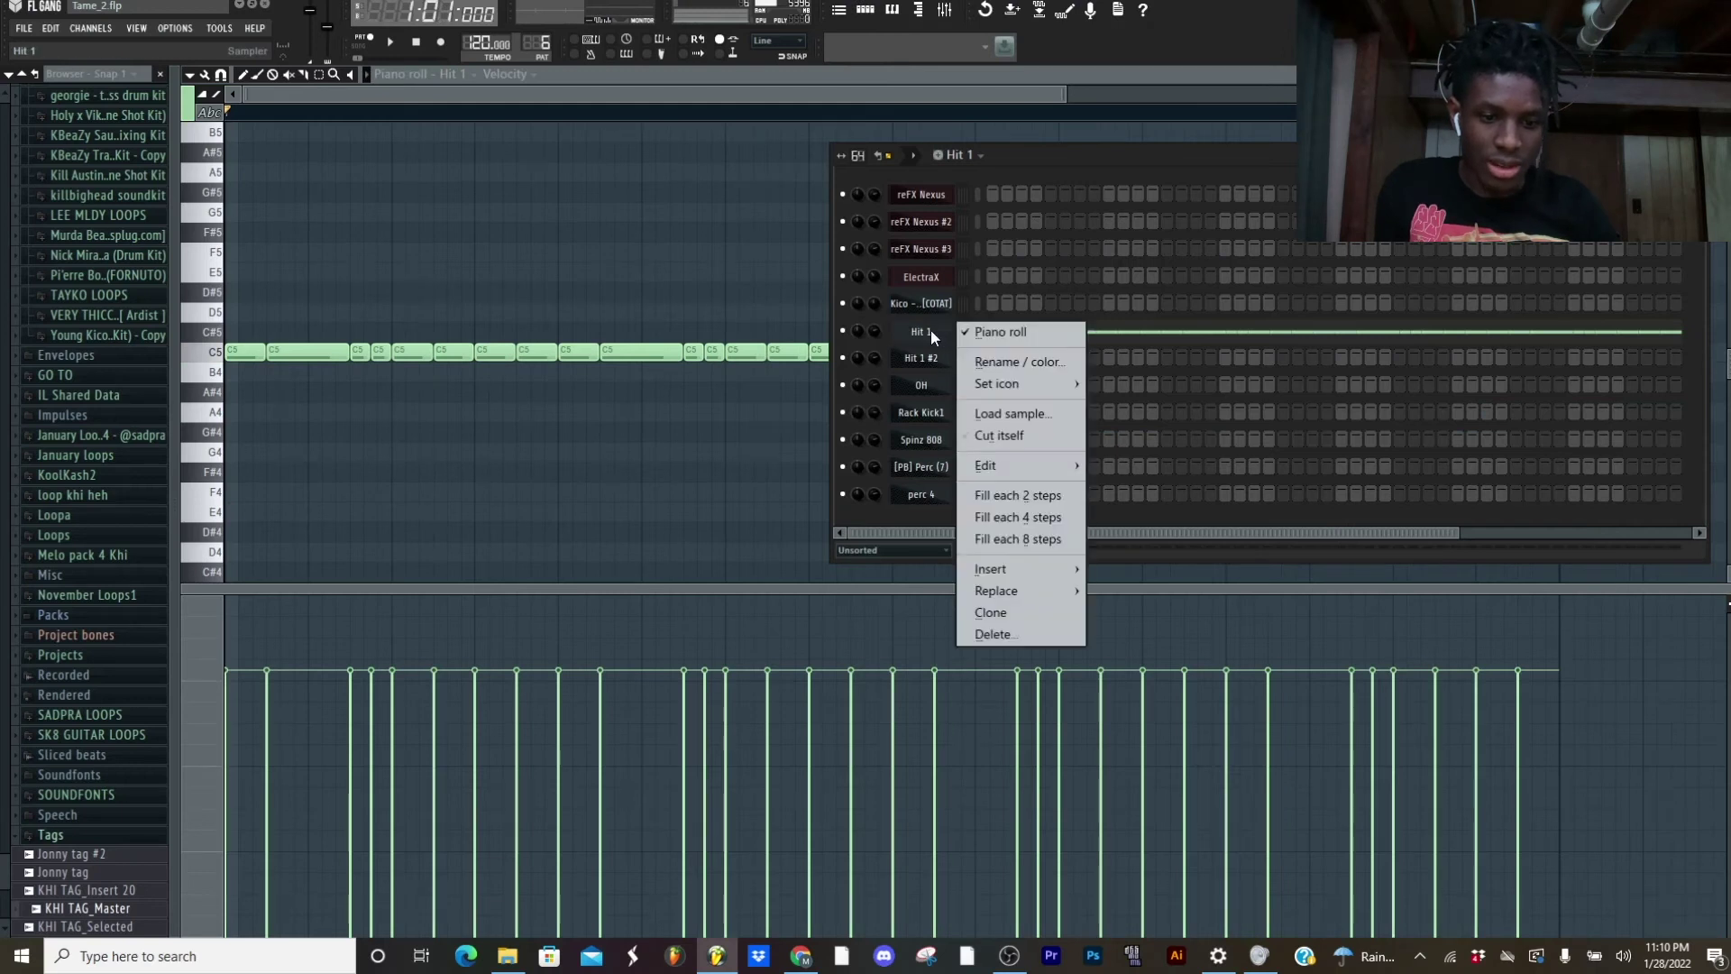
{"action": "left_click", "coordinate": [930, 330]}
{"action": "left_click", "coordinate": [991, 360]}
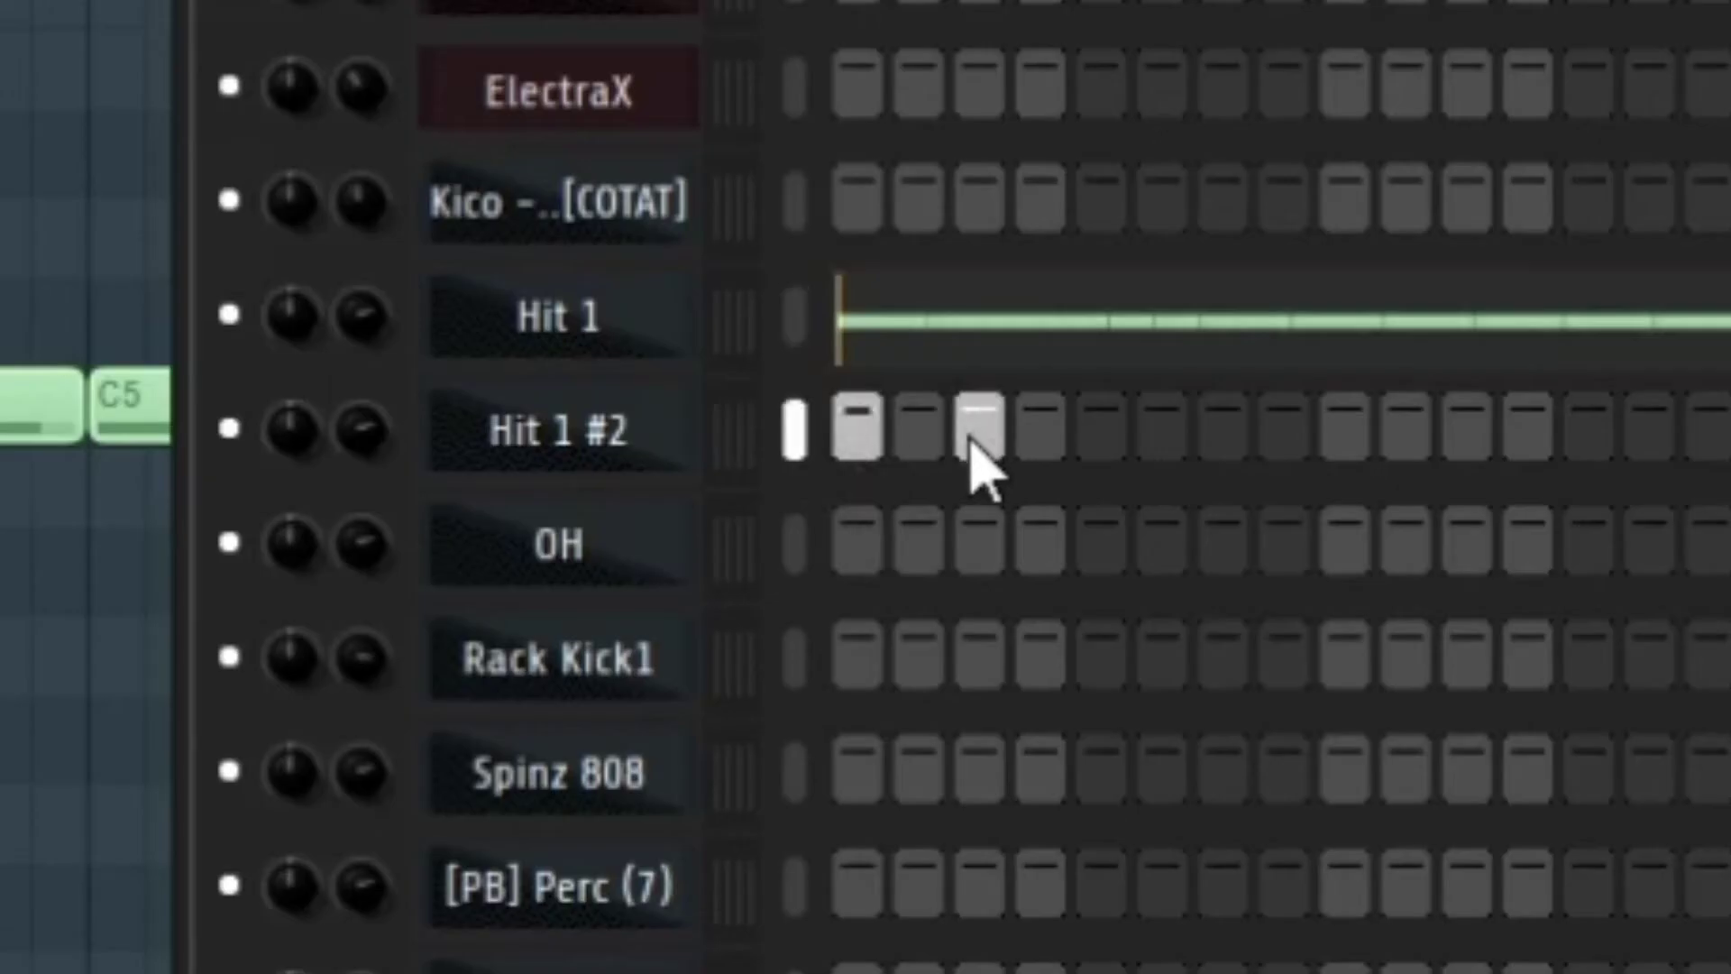
{"action": "left_click", "coordinate": [976, 431]}
{"action": "left_click", "coordinate": [231, 313]}
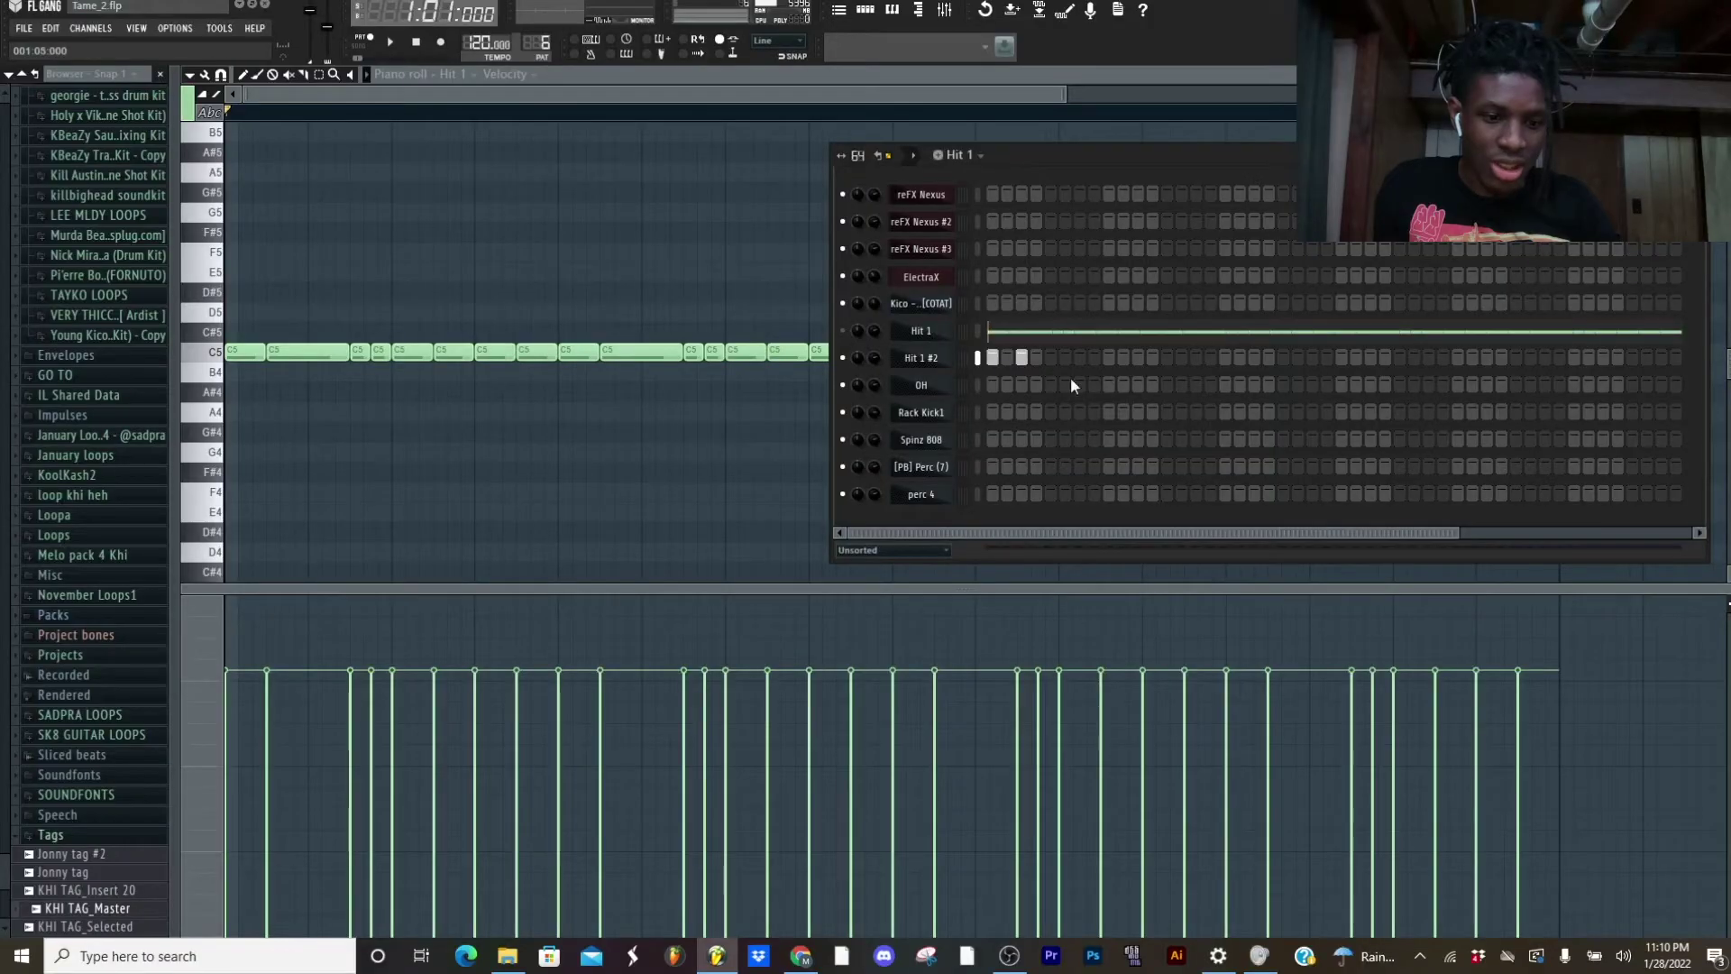
{"action": "right_click", "coordinate": [955, 353]}
{"action": "left_click", "coordinate": [1014, 524]}
{"action": "key", "text": "space"}
{"action": "key", "text": "space"}
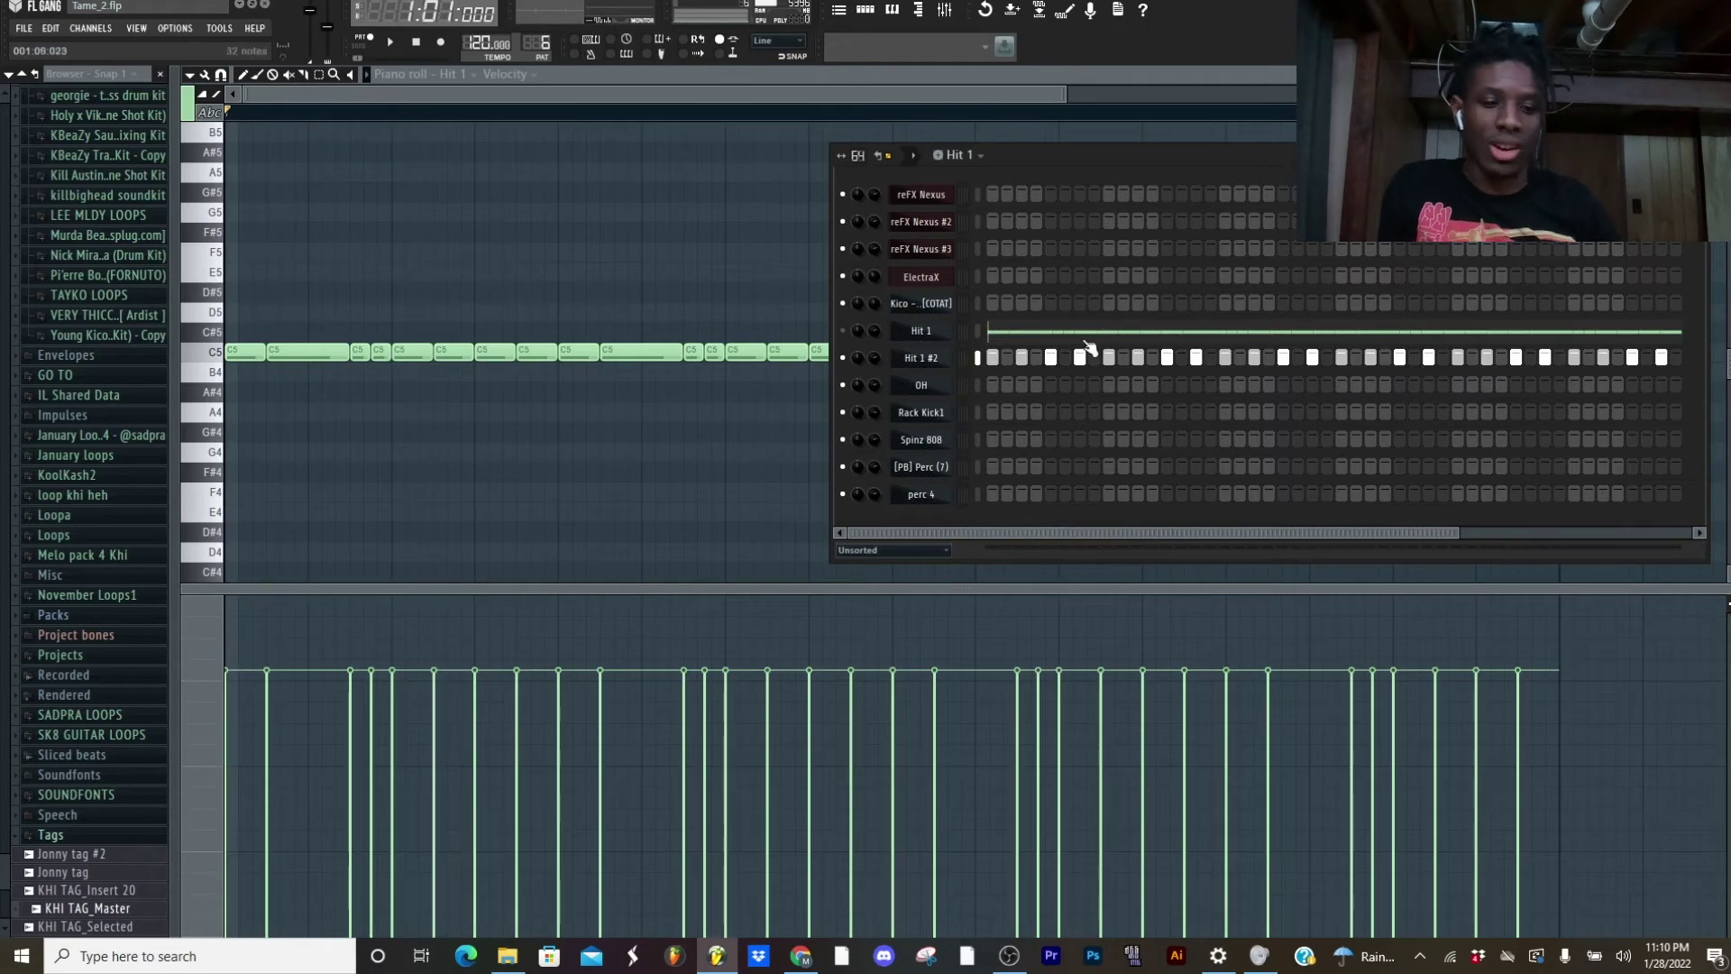
Vary the Hit 1 #2 hi-hat steps by removing the fifth and adding the eighth, playing the pattern along the way
{"action": "right_click", "coordinate": [1054, 362]}
{"action": "key", "text": "space"}
{"action": "key", "text": "space"}
{"action": "key", "text": "space"}
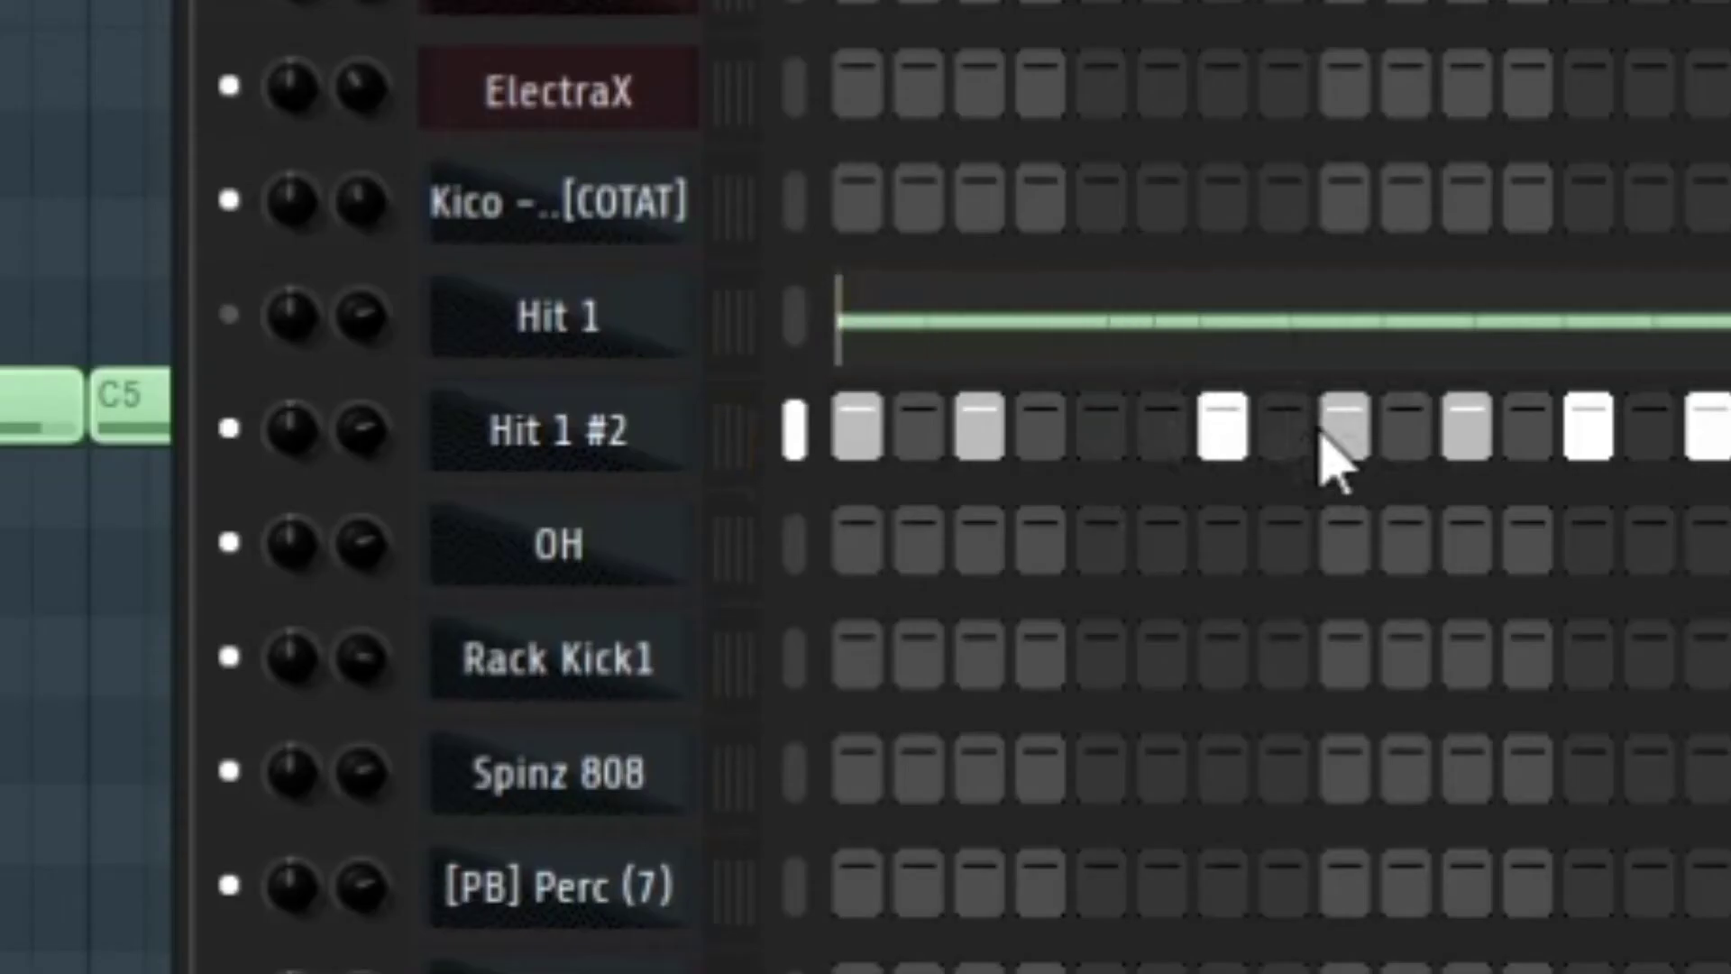
{"action": "left_click", "coordinate": [1406, 431]}
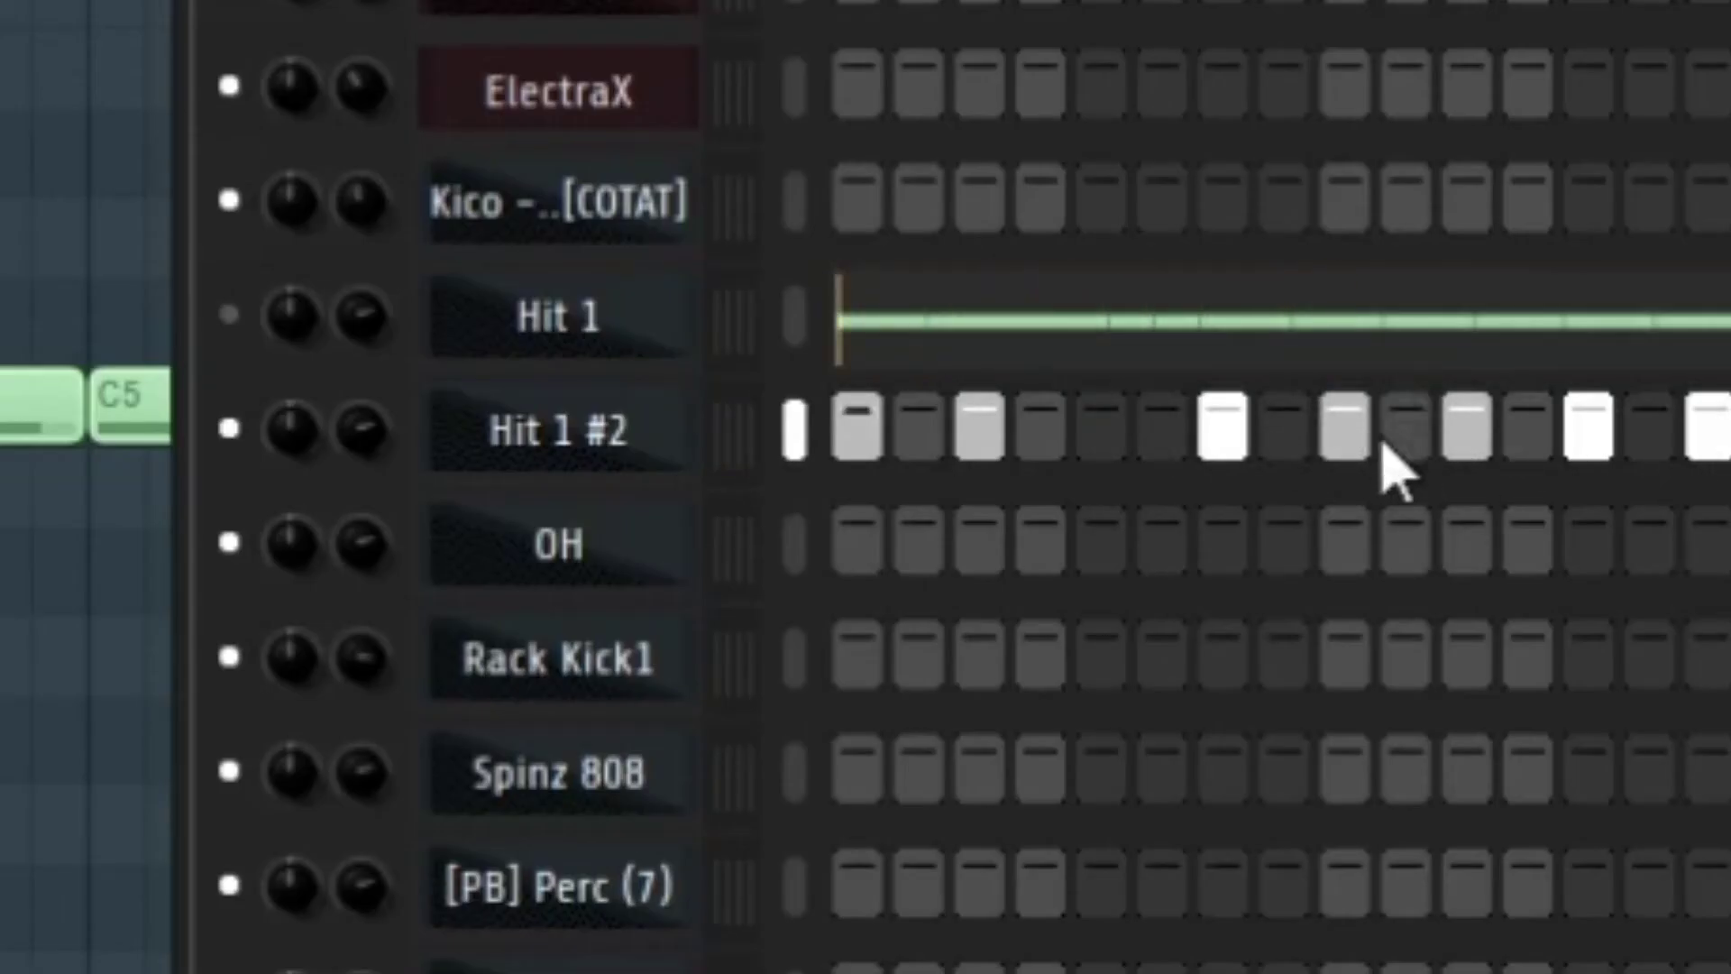
{"action": "left_click", "coordinate": [1289, 431]}
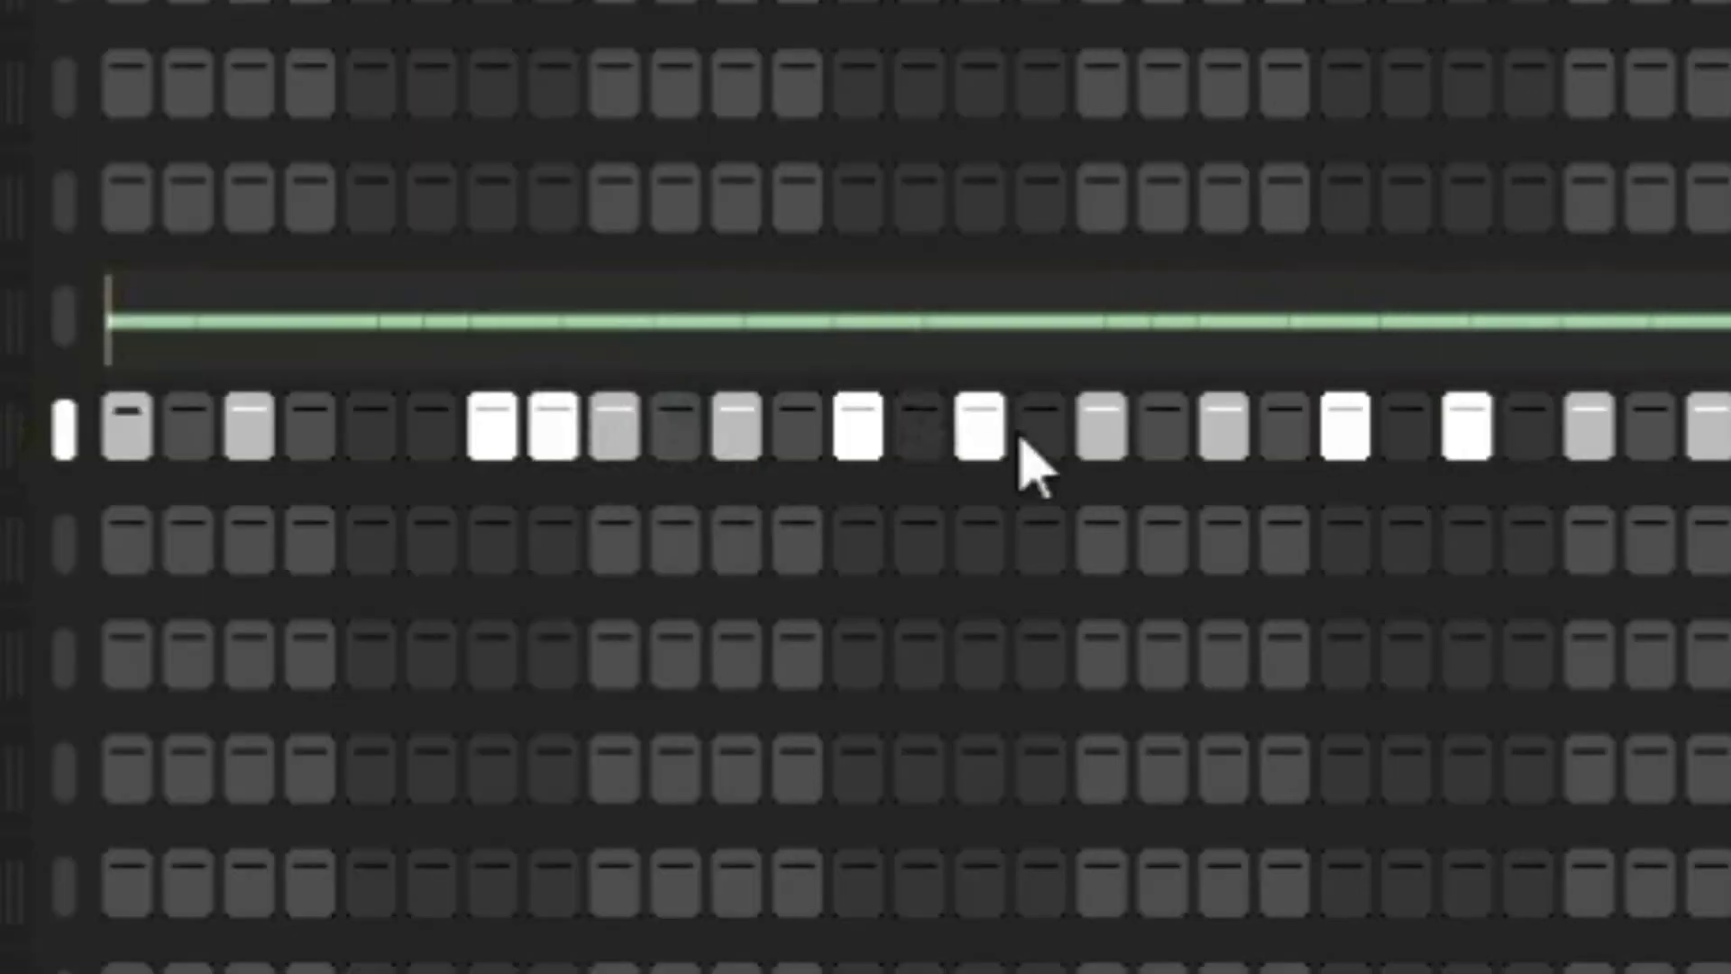
{"action": "right_click", "coordinate": [987, 431]}
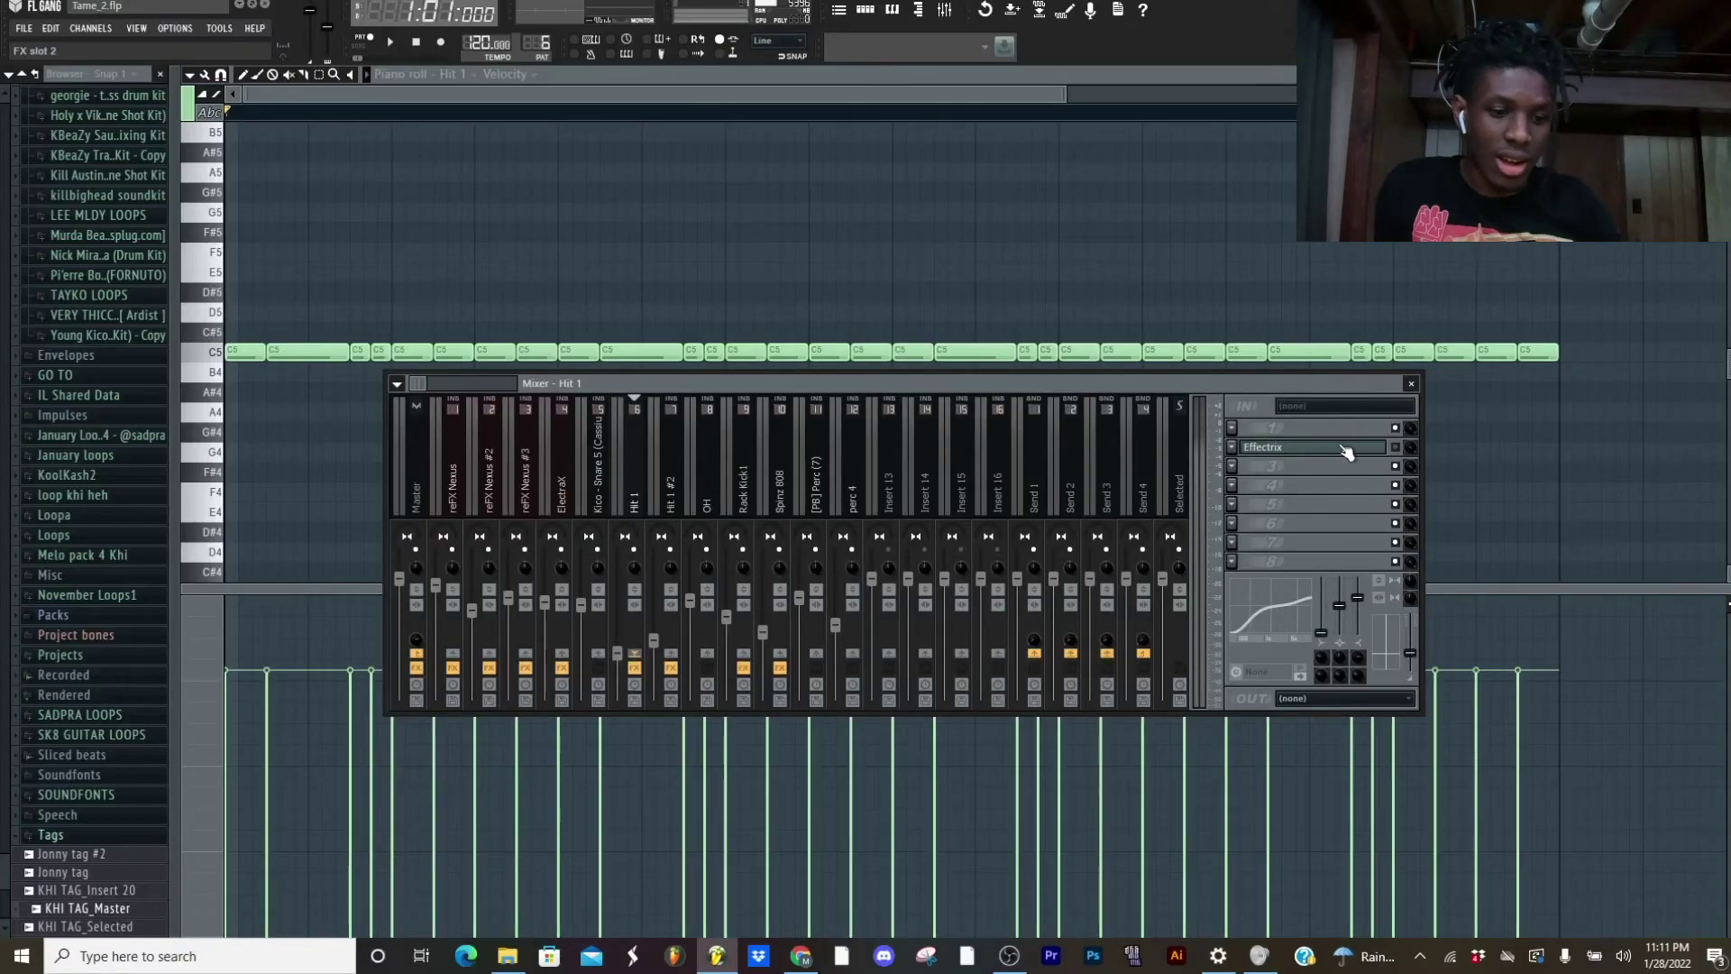
Open Effectrix on the Hit 1 mixer track and examine the X-Loop, Reverse and Vinyl settings of its TAME PT 1 HI HATS preset
{"action": "left_click", "coordinate": [1370, 451]}
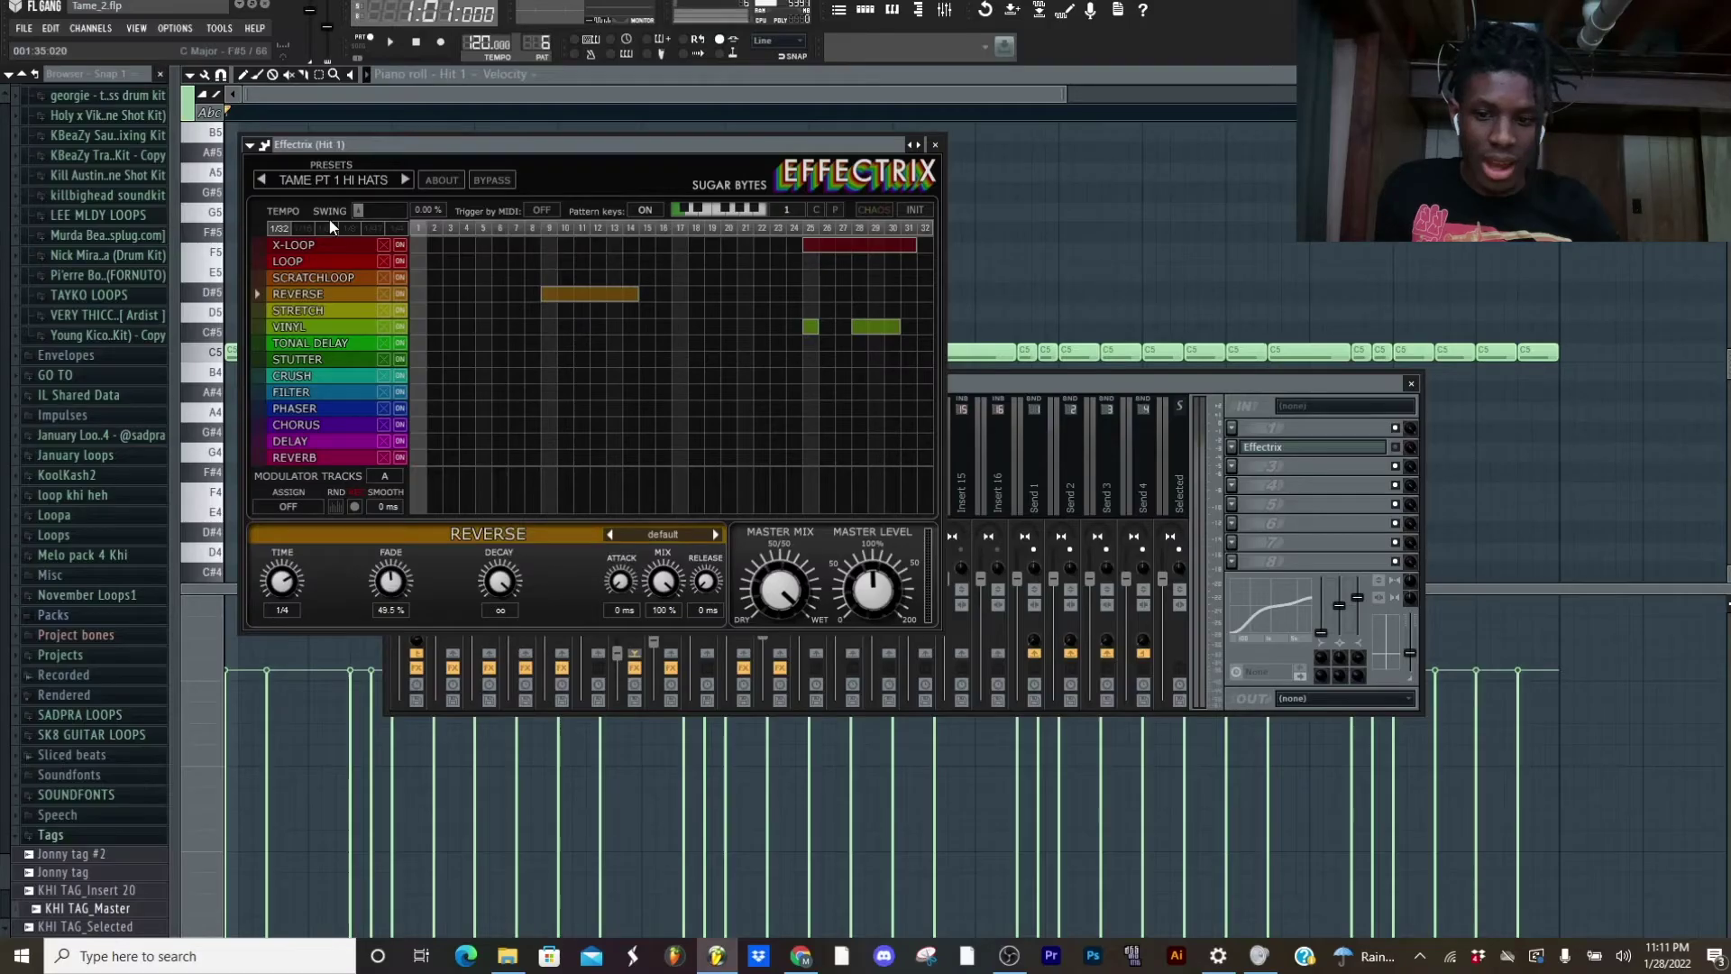
{"action": "left_click", "coordinate": [321, 240]}
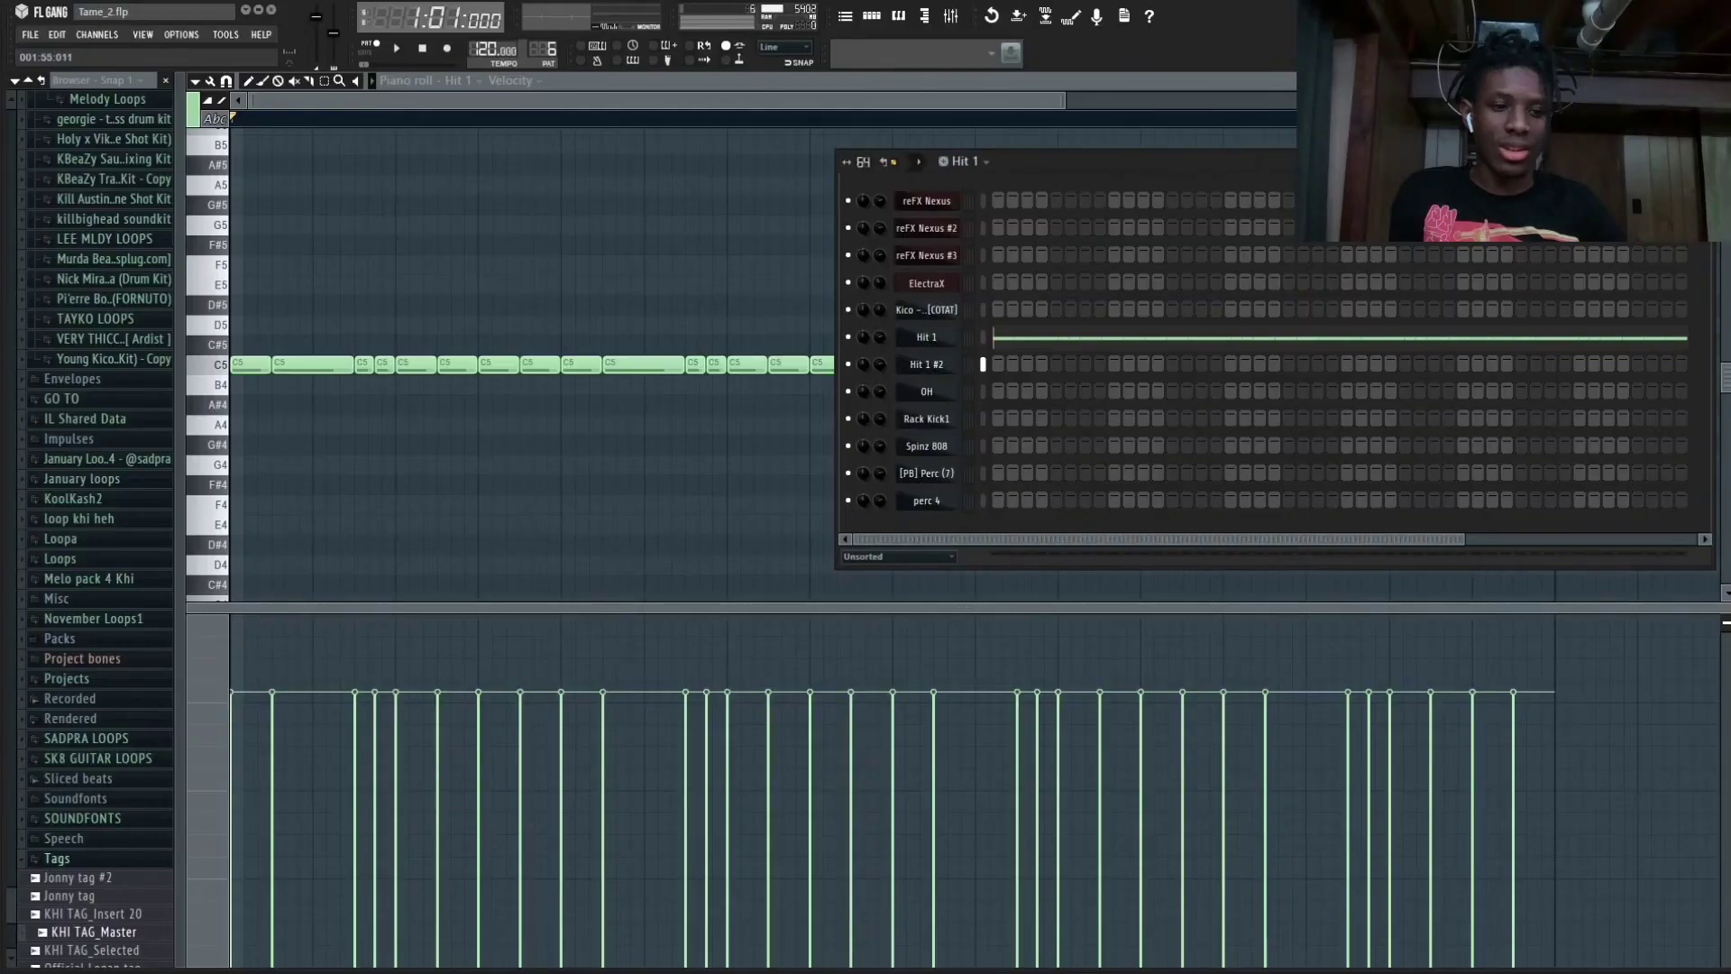
Close the channel rack, play the Hit 1 pattern, and open its Effectrix effect from the mixer during playback
{"action": "left_click_drag", "start_coordinate": [1278, 160], "coordinate": [881, 154]}
{"action": "left_click", "coordinate": [875, 16]}
{"action": "key", "text": "space"}
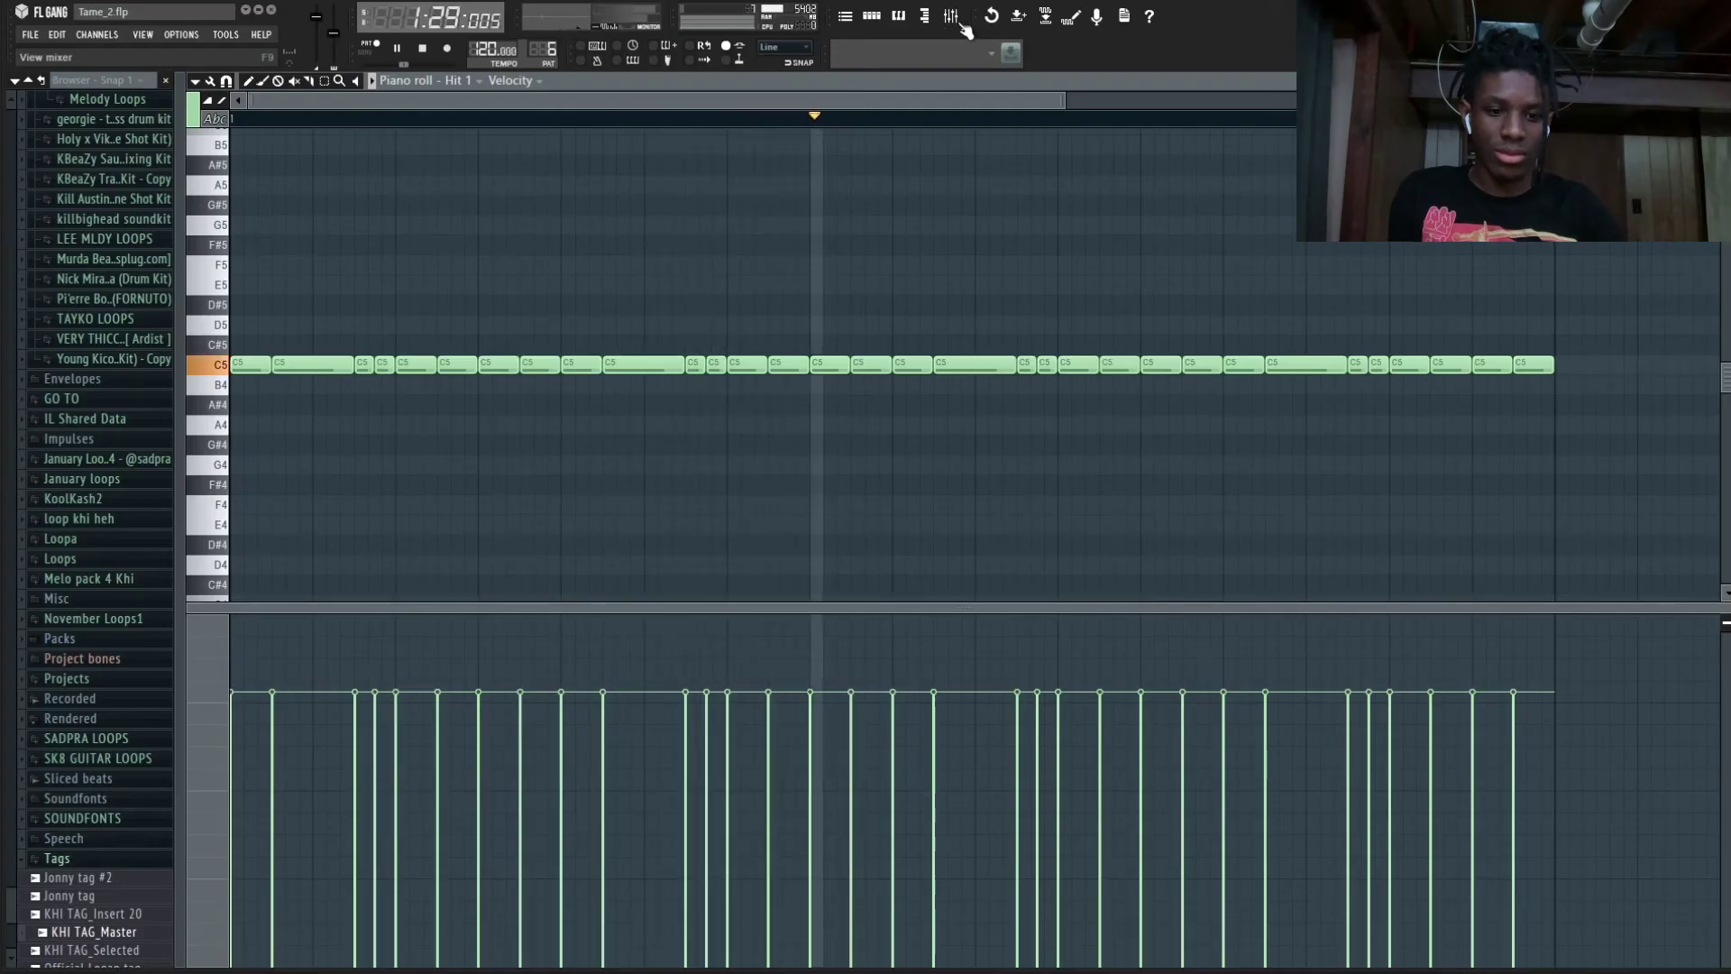
{"action": "left_click", "coordinate": [951, 16]}
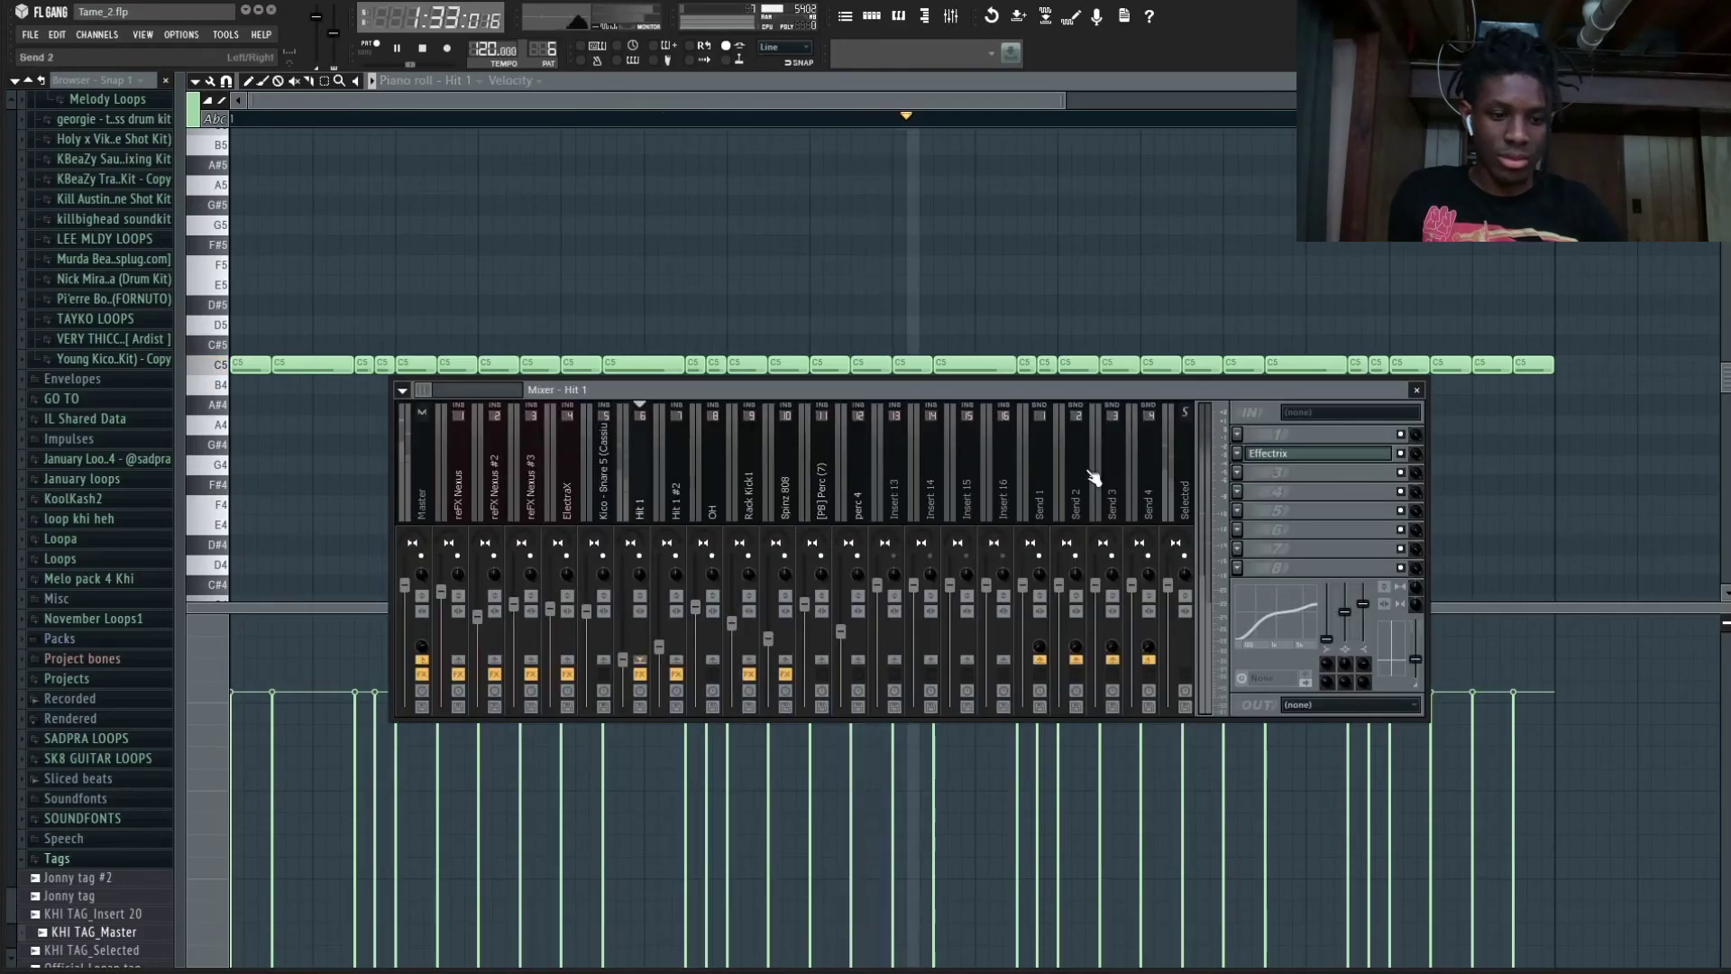
{"action": "left_click", "coordinate": [1267, 455]}
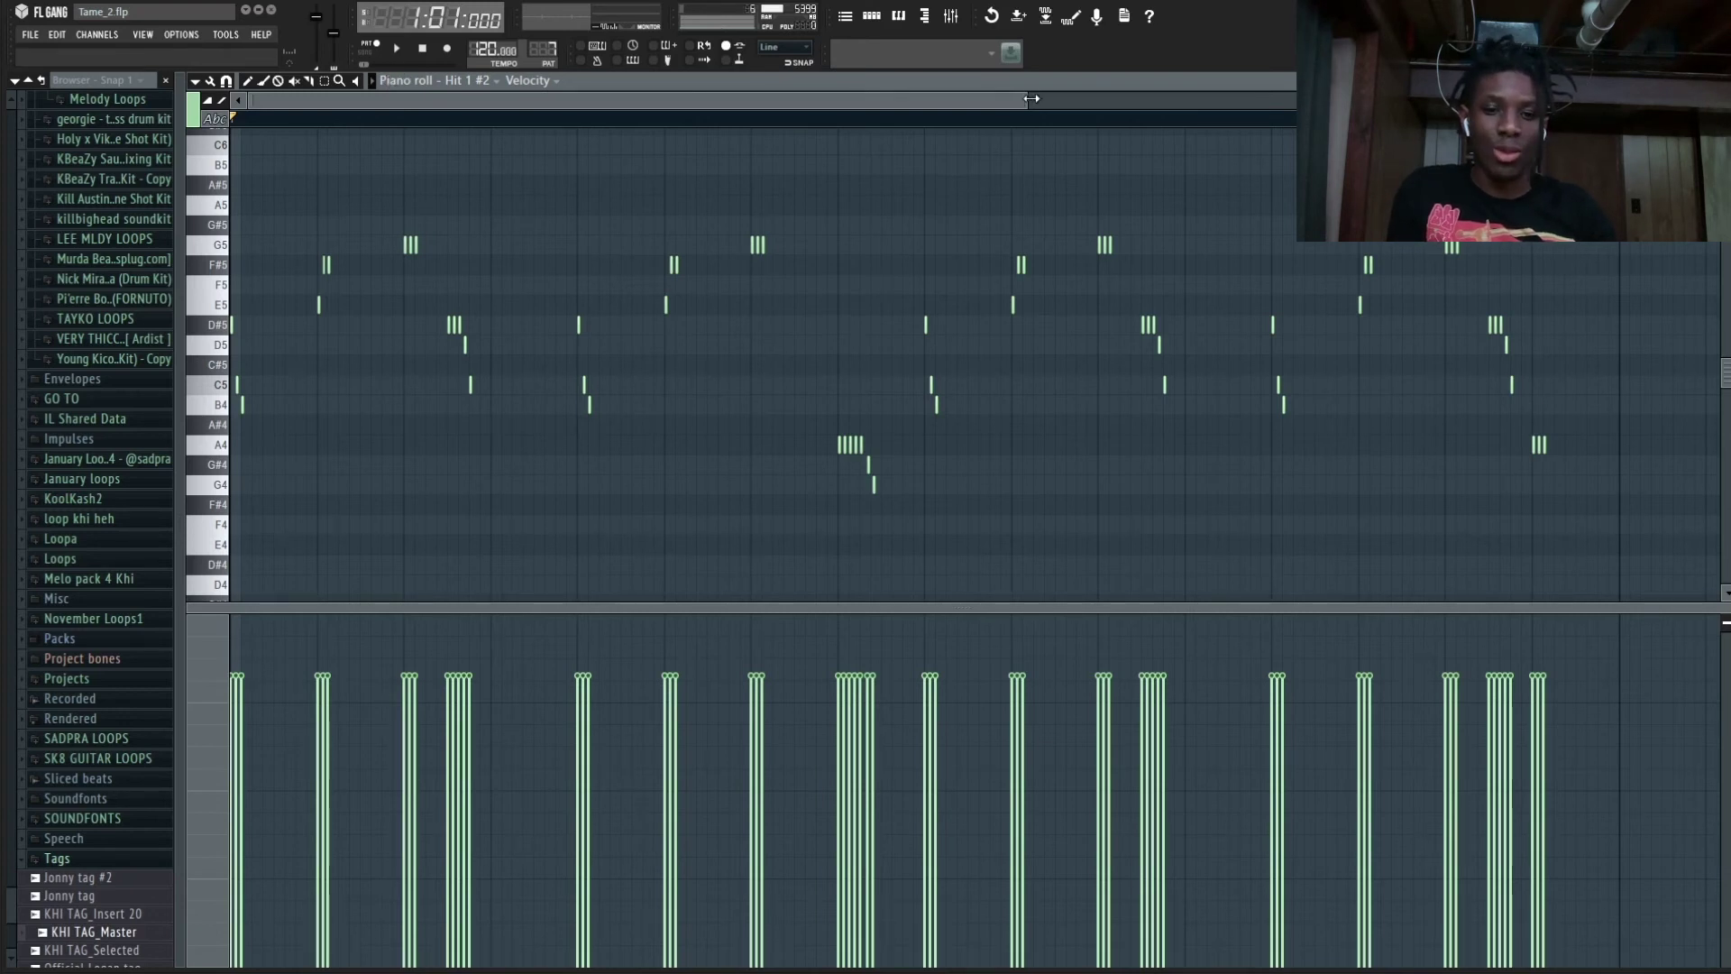
Try a roll of F#5 and F5 notes at the start of the Hit 1 #2 pattern and undo it
{"action": "left_click_drag", "start_coordinate": [1031, 99], "coordinate": [847, 99]}
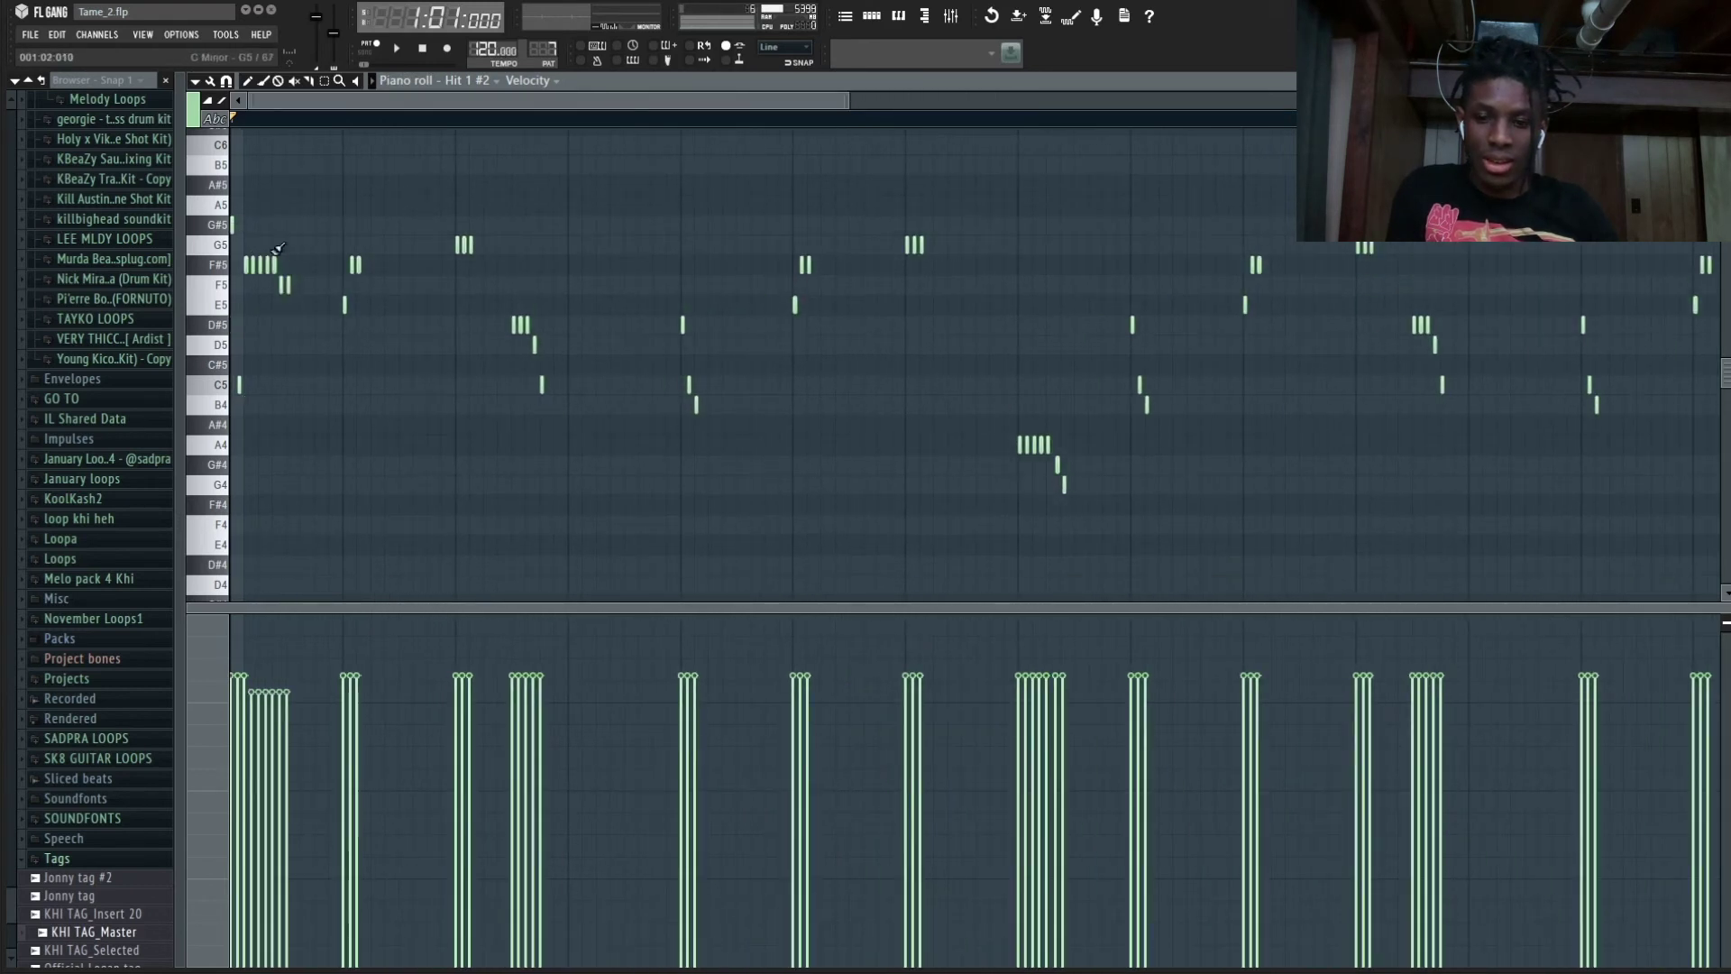
{"action": "left_click", "coordinate": [226, 80]}
{"action": "left_click", "coordinate": [262, 201]}
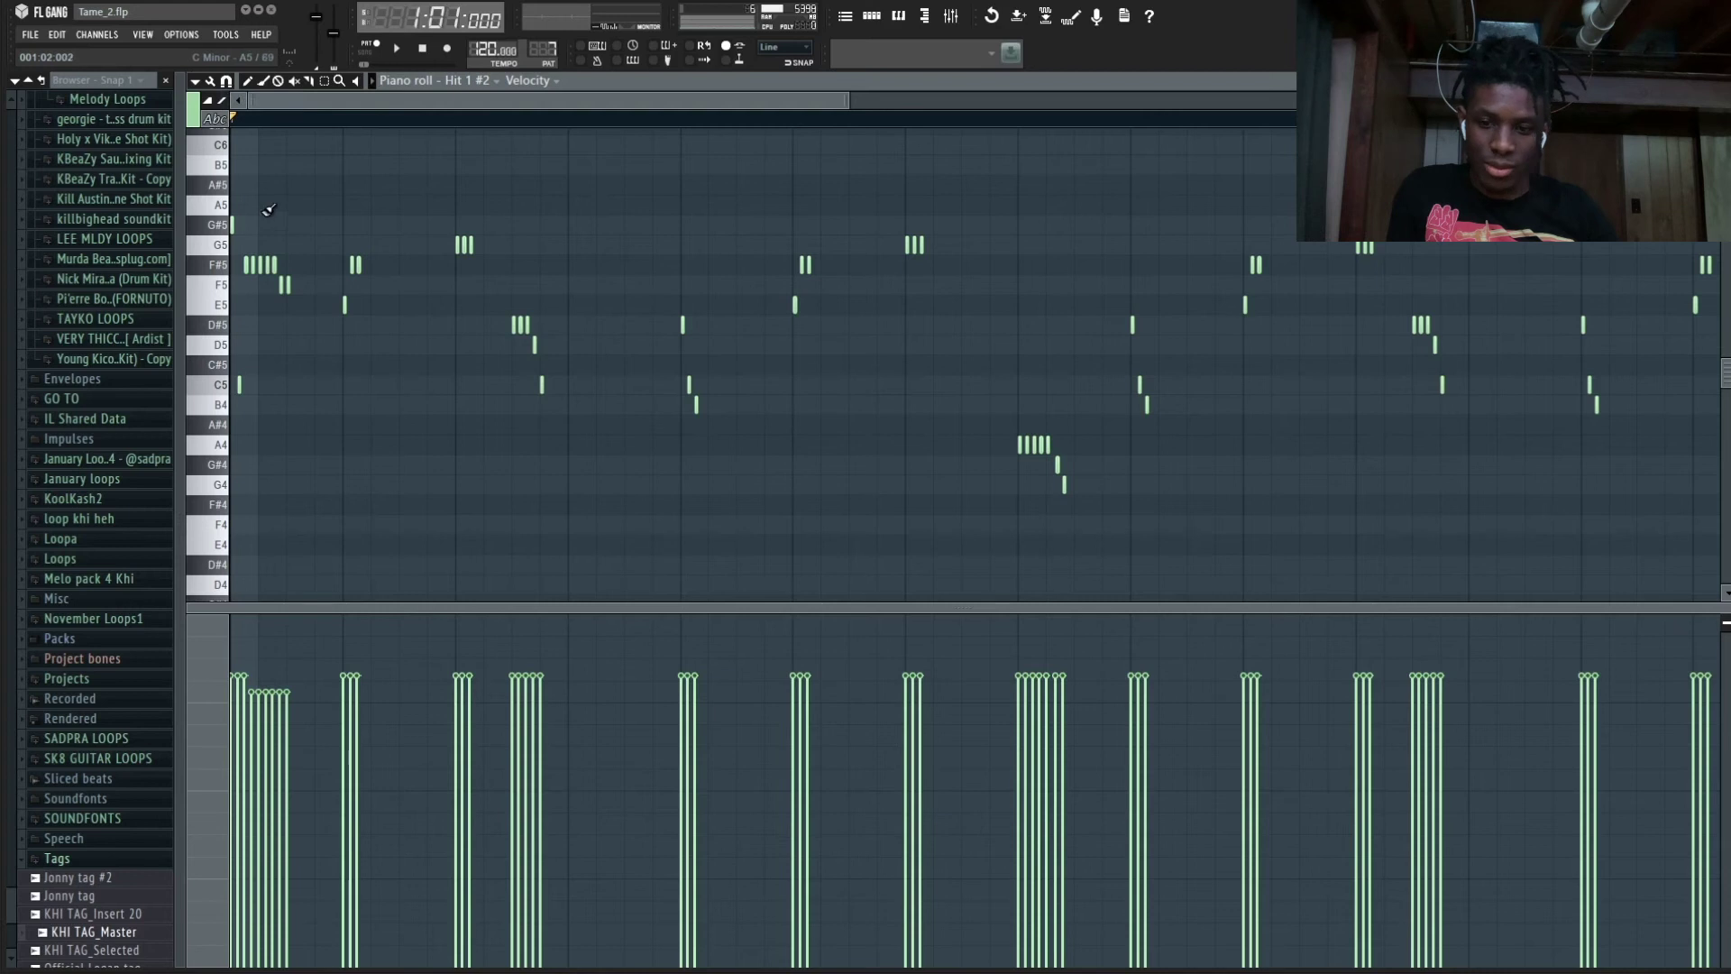
{"action": "key", "text": "ctrl+z"}
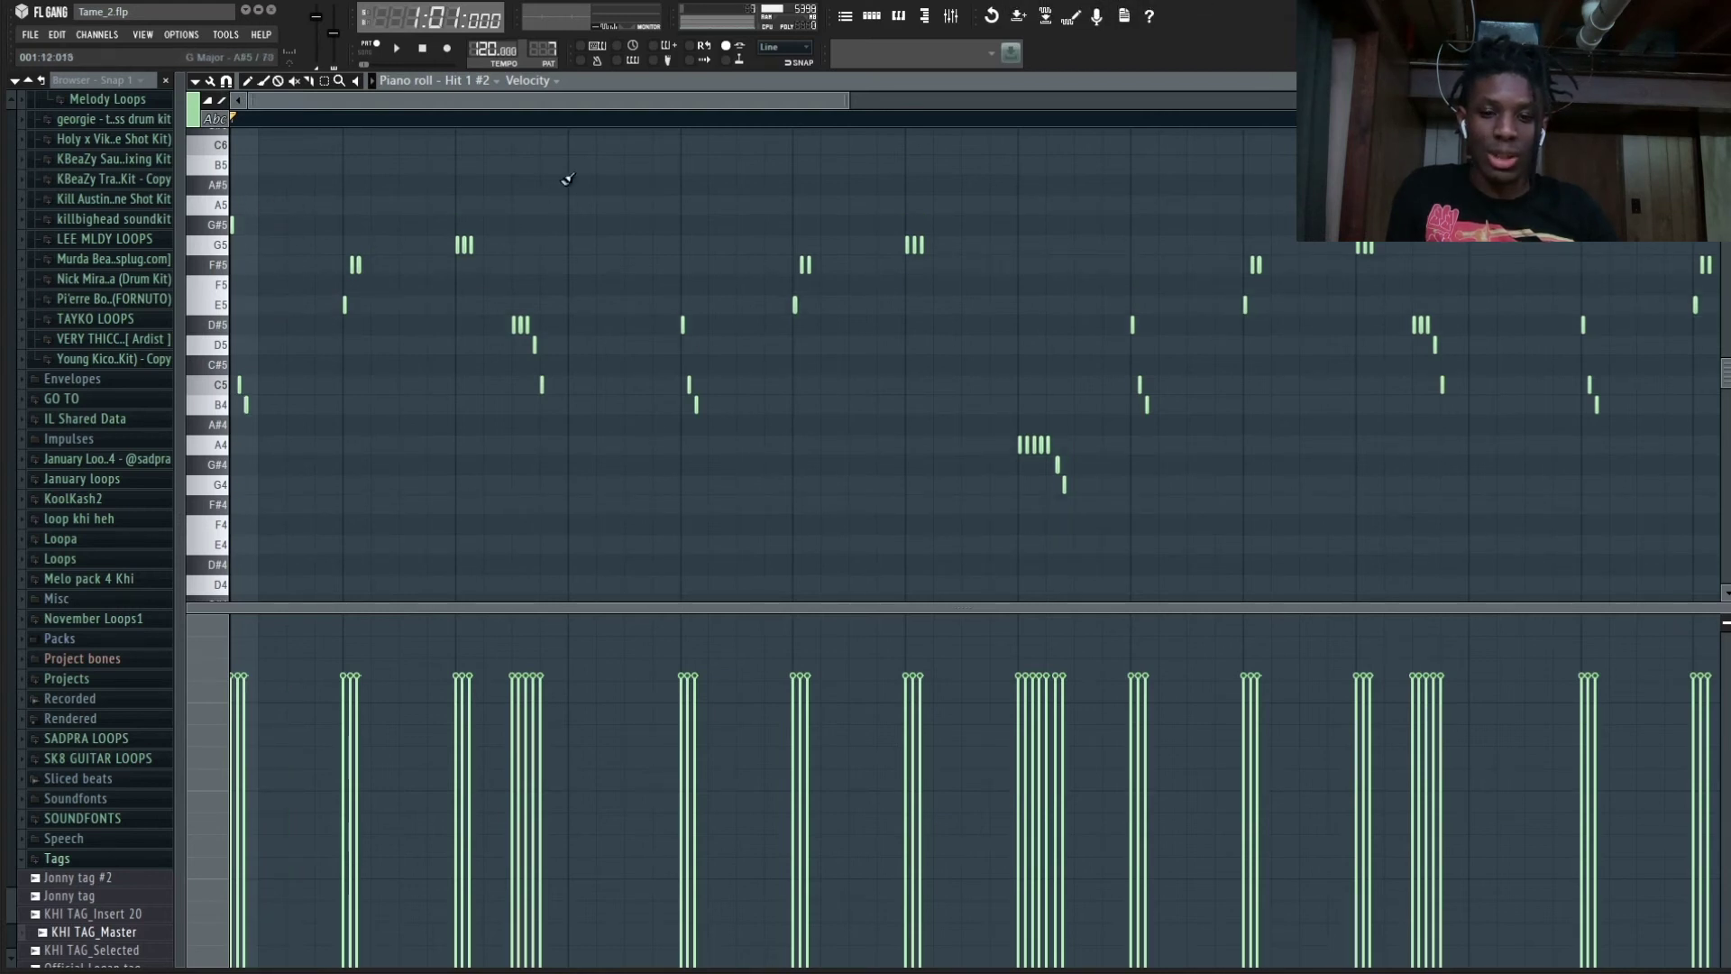
Play the Hit 1 #2 notes across the whole pattern in the piano roll and return to the playlist to view the full arrangement
{"action": "key", "text": "space"}
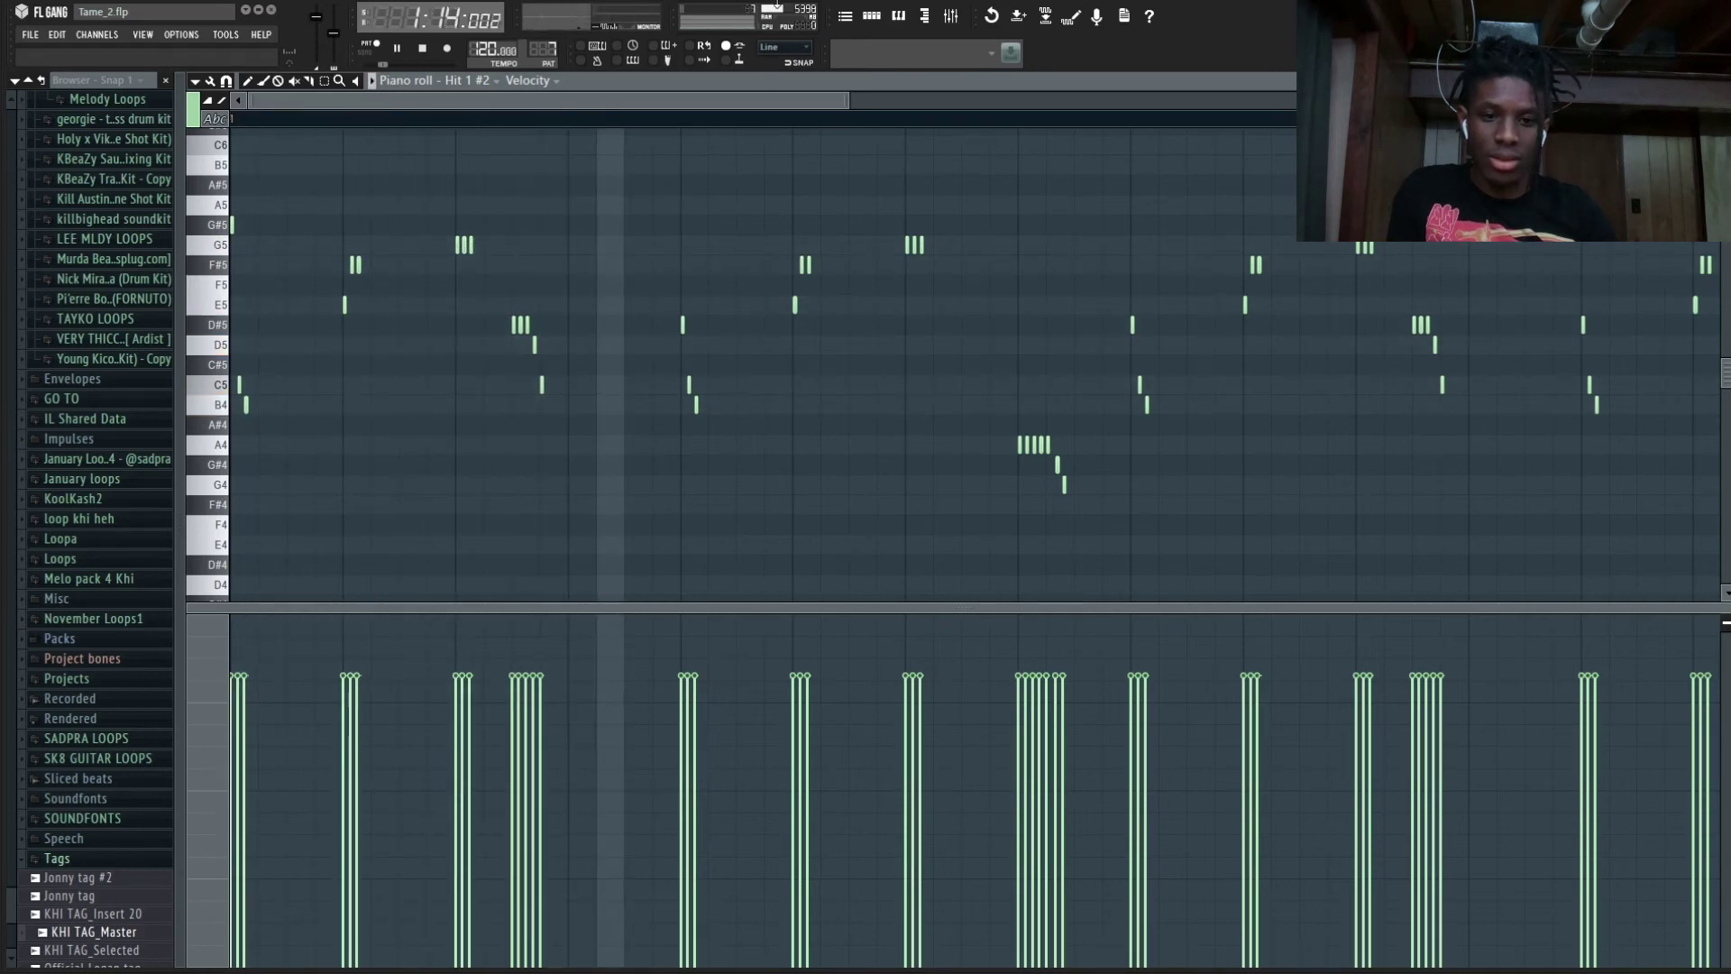
{"action": "left_click_drag", "start_coordinate": [848, 100], "coordinate": [1314, 93]}
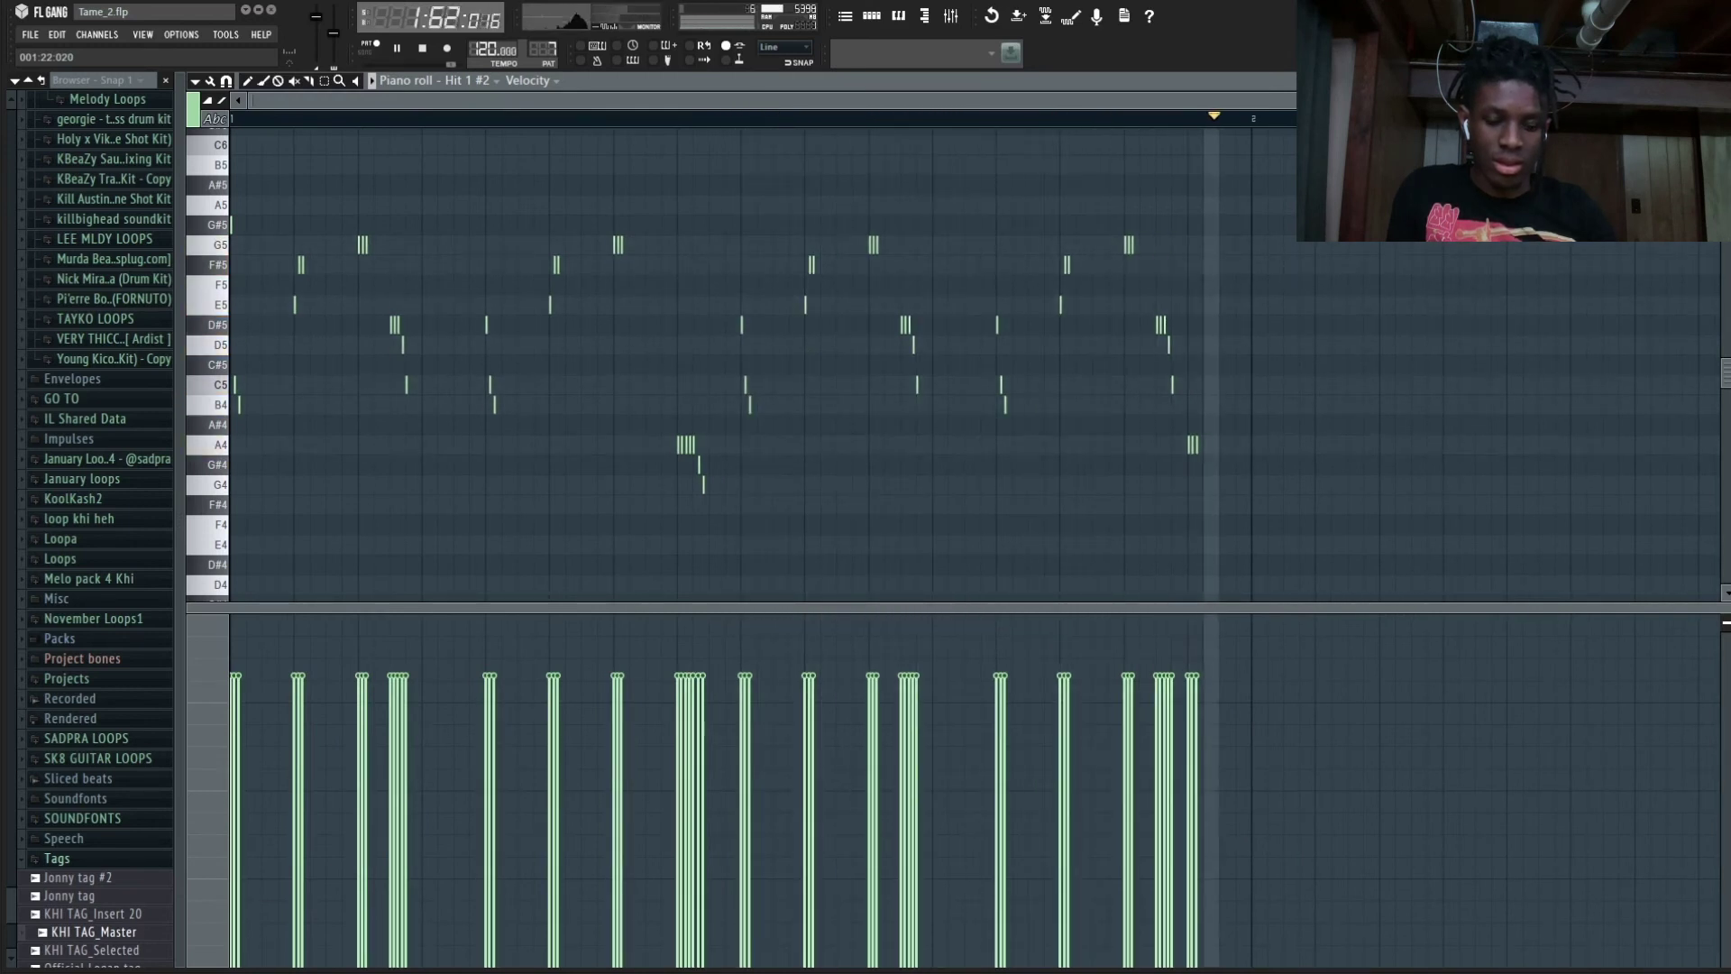
{"action": "key", "text": "space"}
{"action": "key", "text": "F5"}
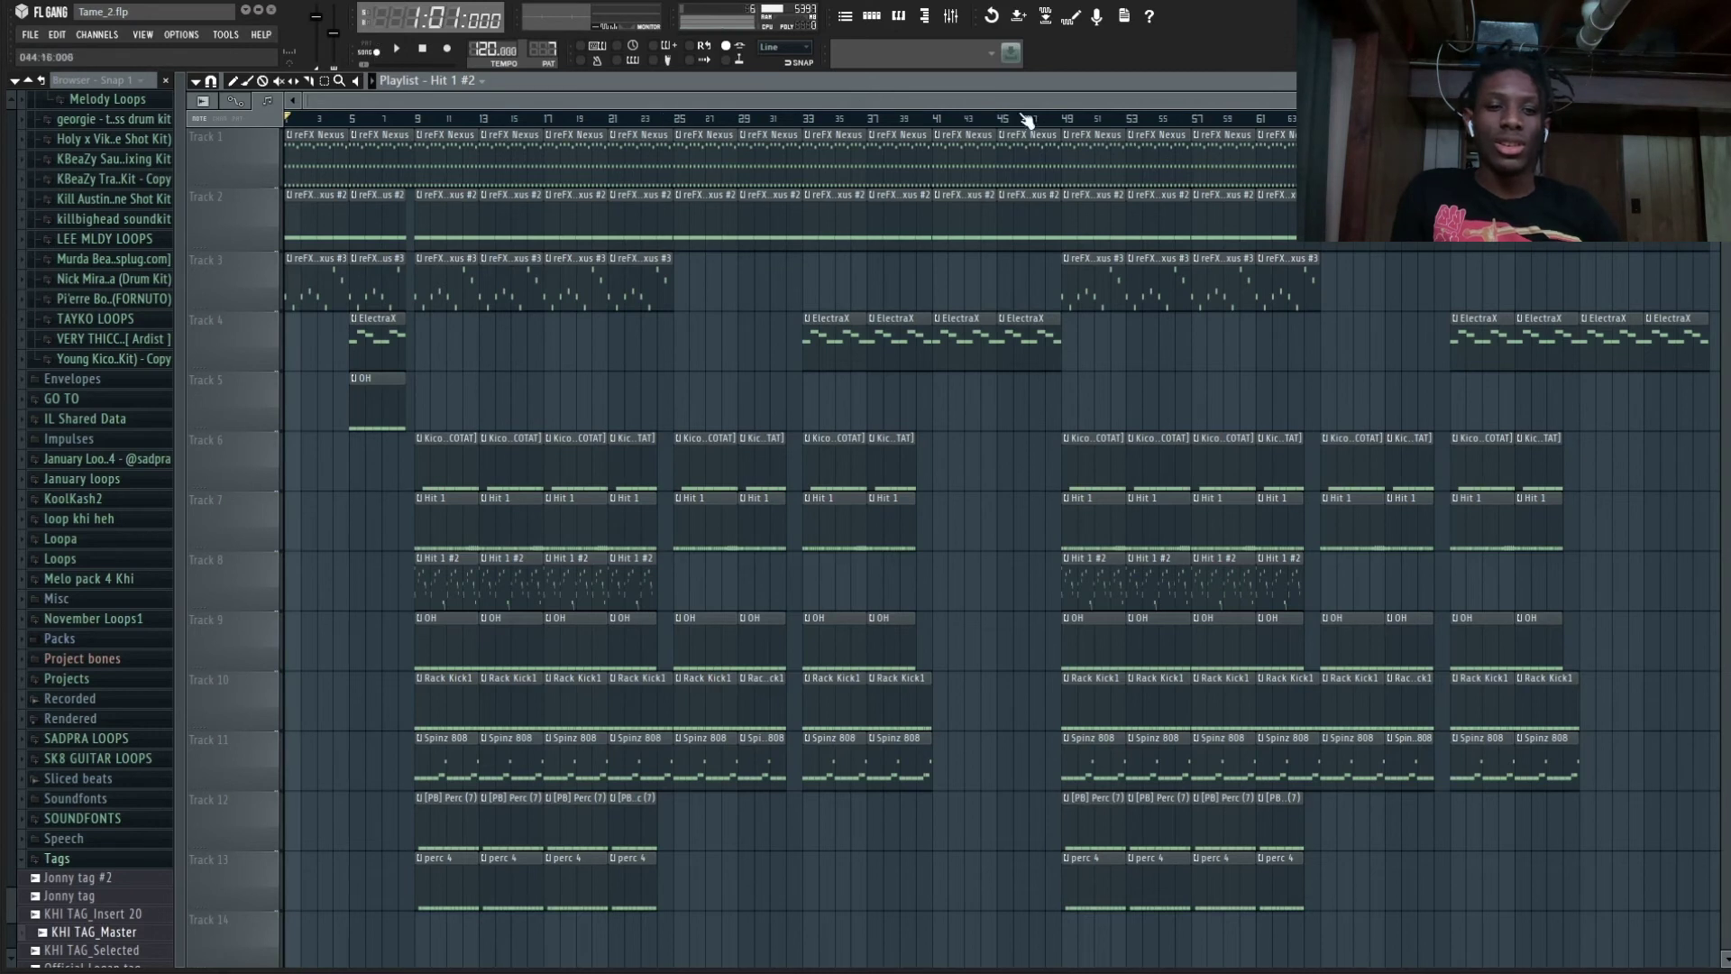
{"action": "scroll", "coordinate": [733, 244], "scroll_direction": "down", "scroll_amount": 2}
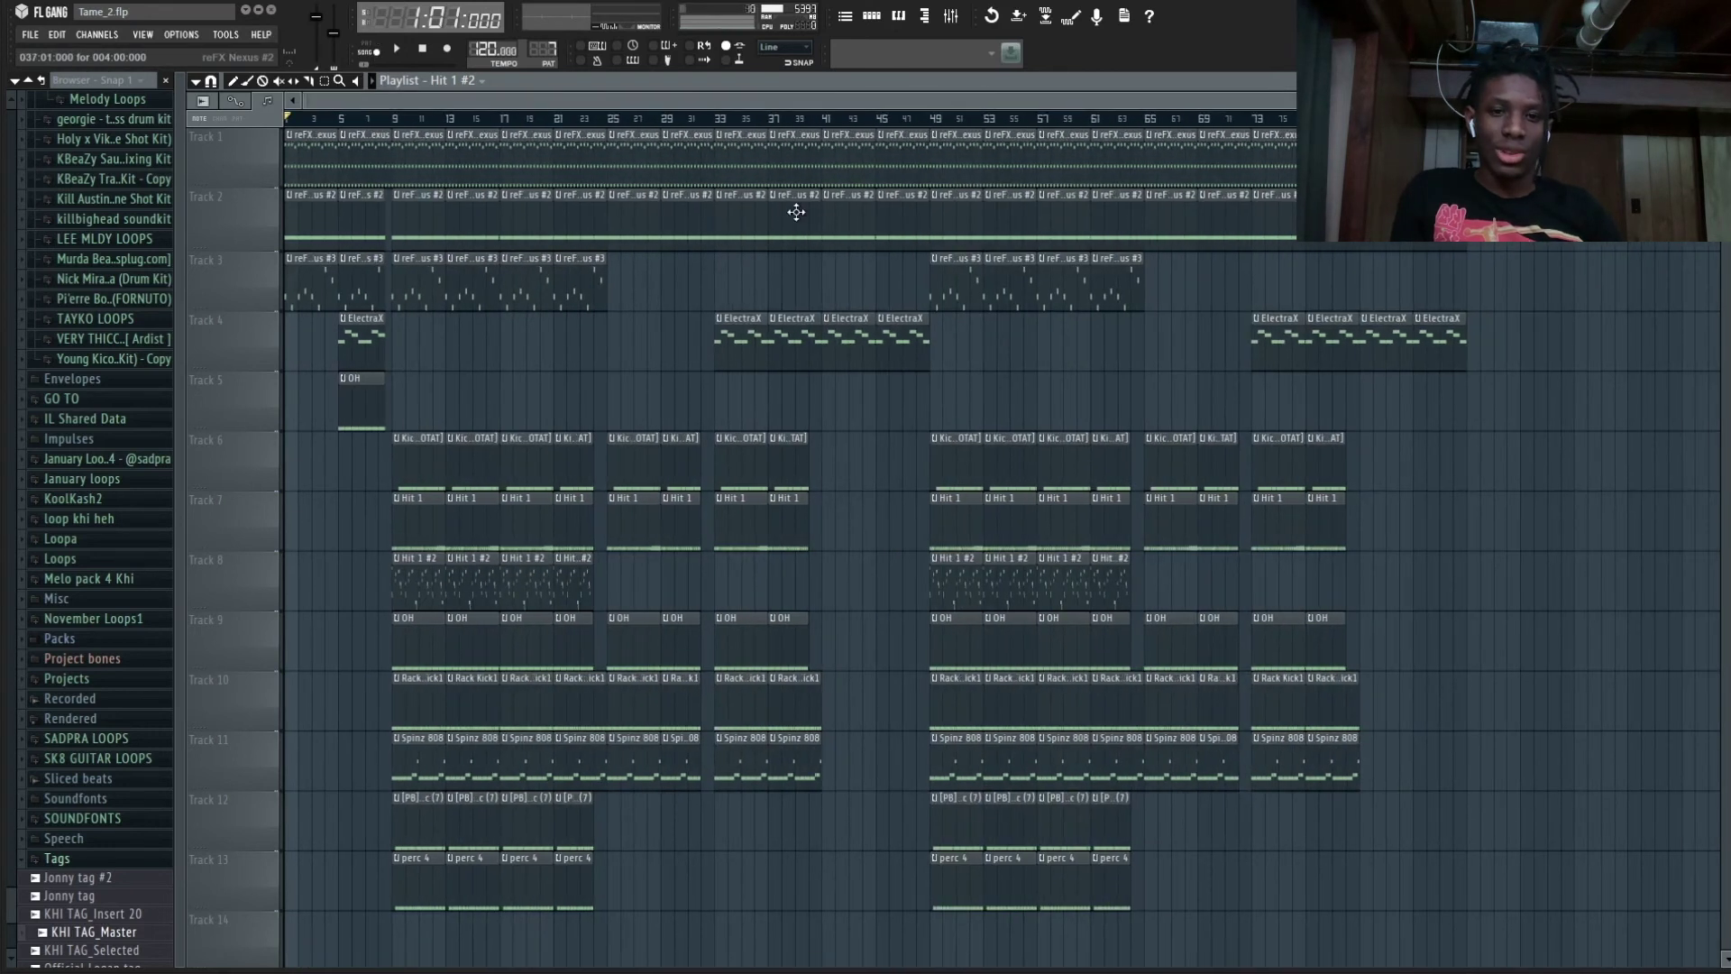